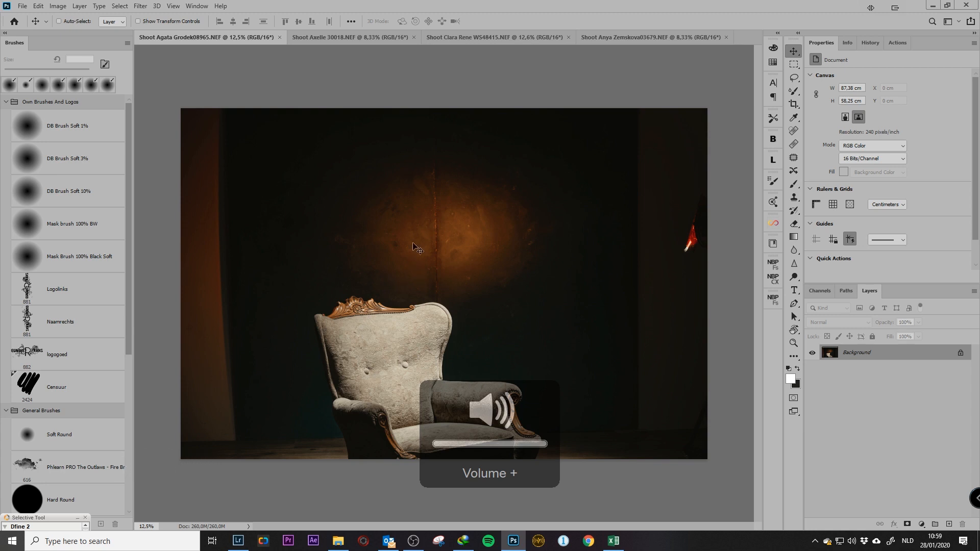
- Look through the four open photos and return to the armchair photo
left_click(372, 37)
left_click(463, 41)
left_click(658, 41)
left_click(221, 39)
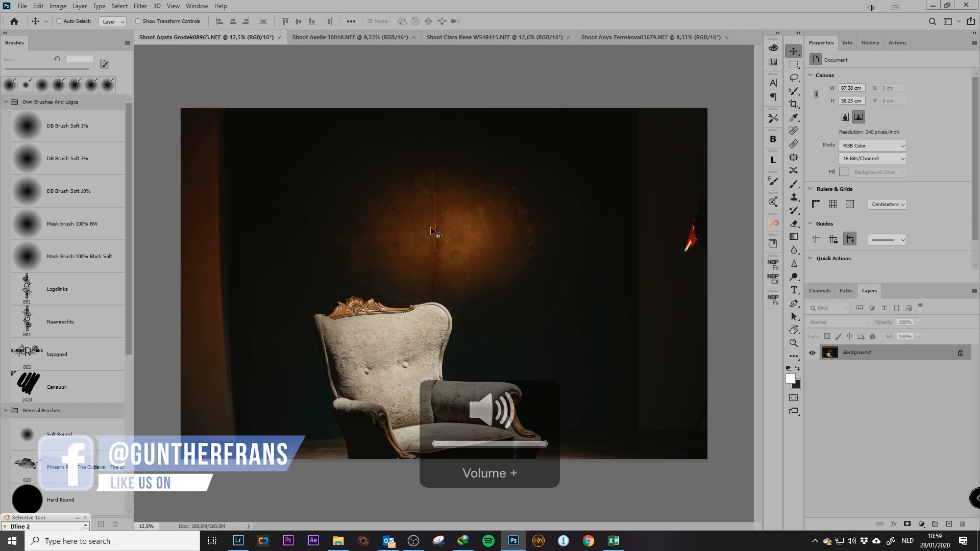
left_click(350, 37)
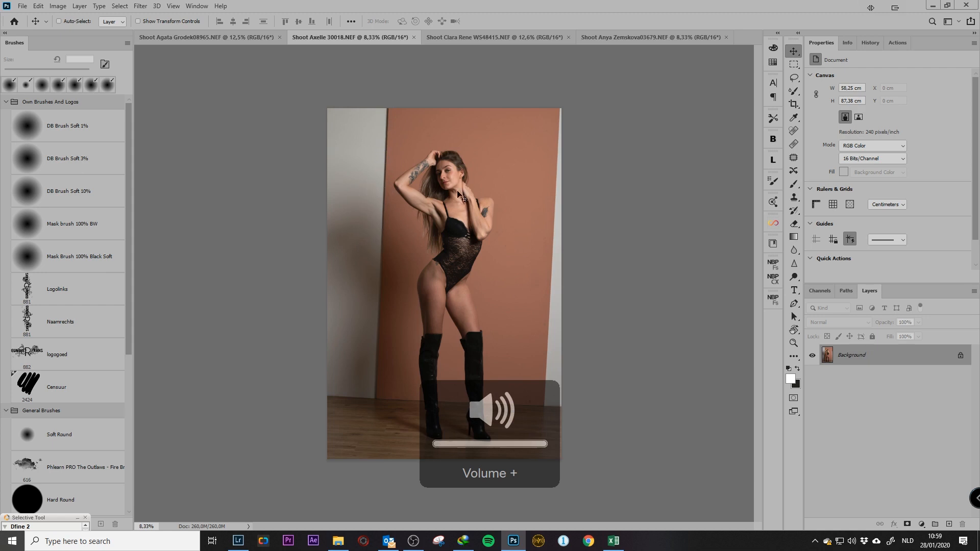
left_click(474, 38)
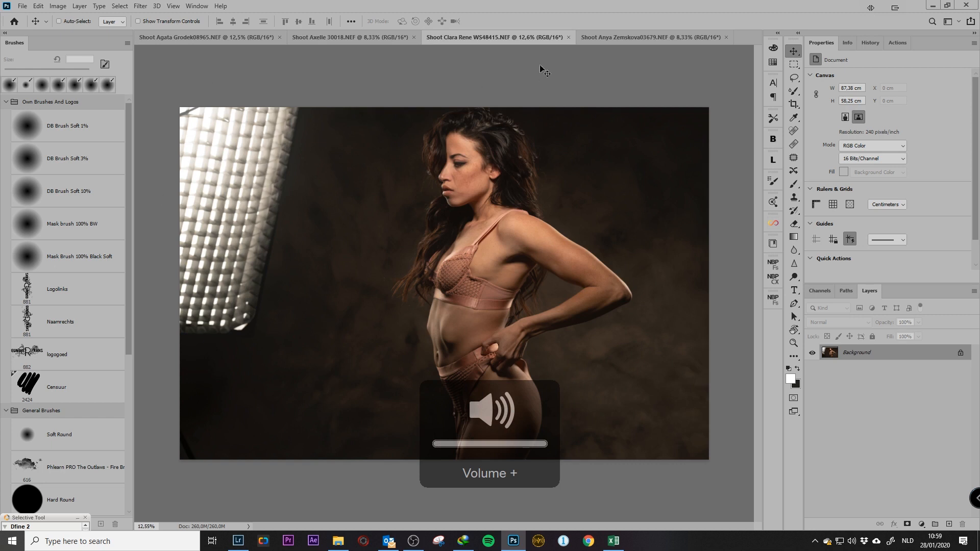
left_click(612, 37)
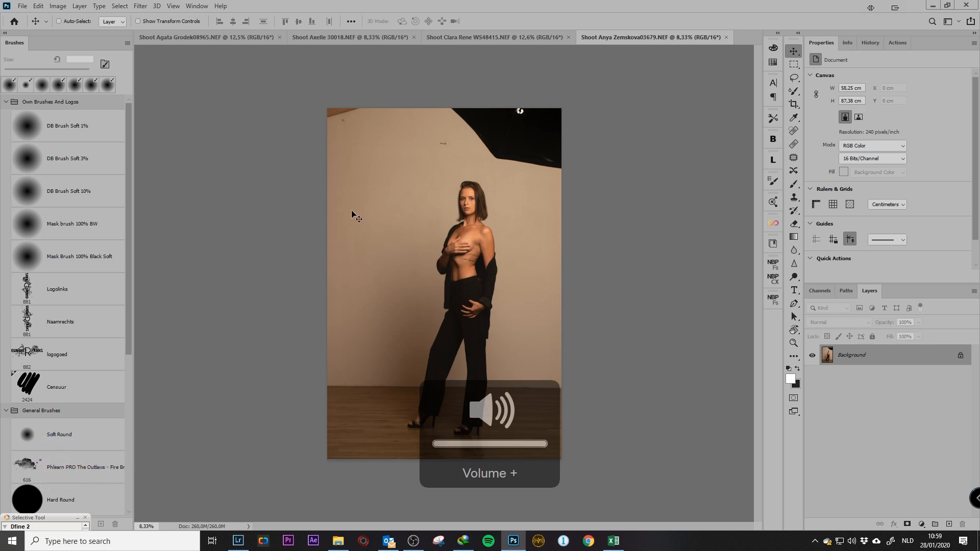
left_click(246, 39)
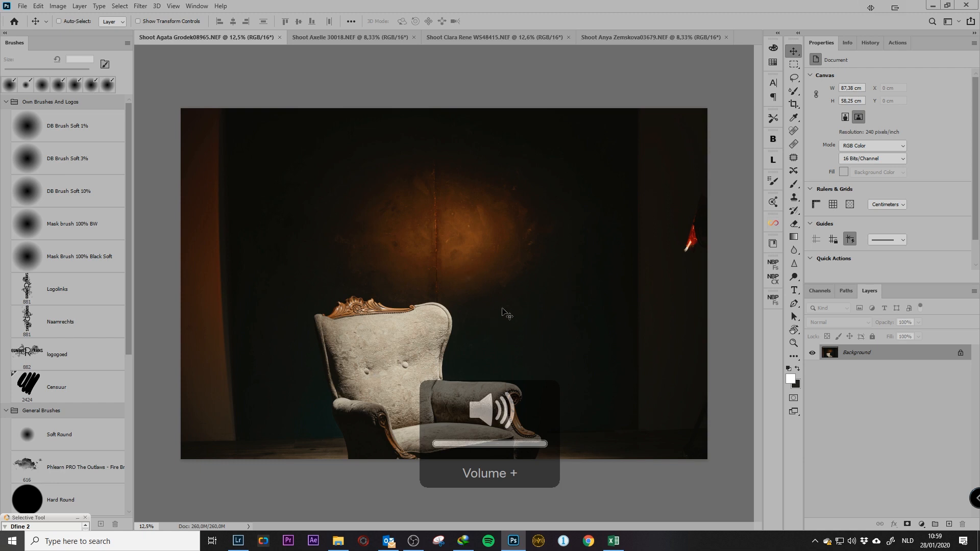
- Choose the Spot Healing Brush and set its narrow brush tip to an angle of 128°
left_click(794, 132)
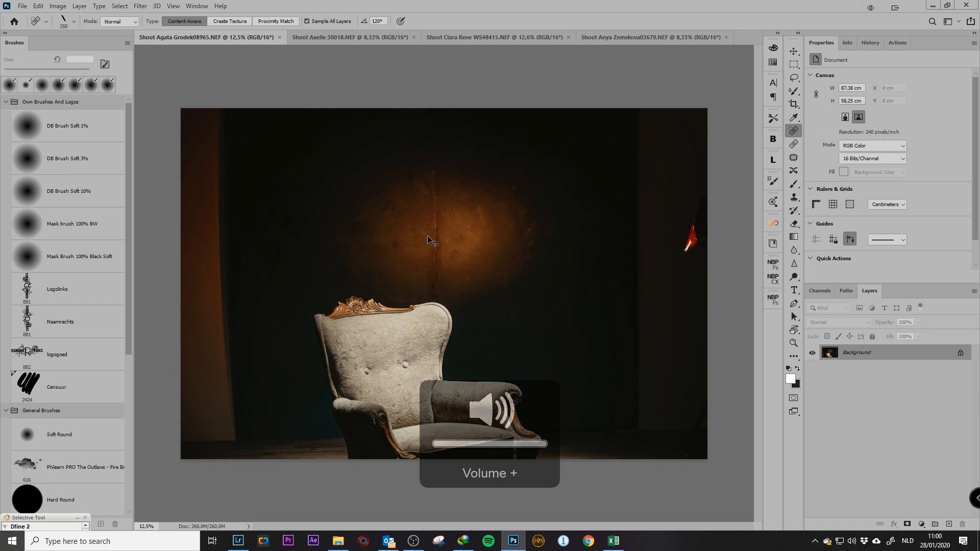
scroll(428, 236, "up", 4)
scroll(446, 192, "up", 2)
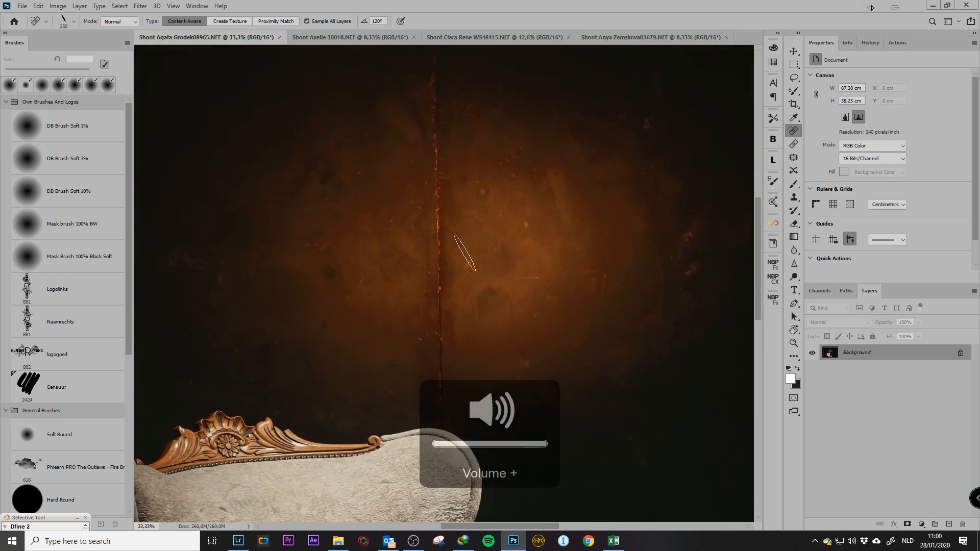
scroll(464, 253, "down", 1)
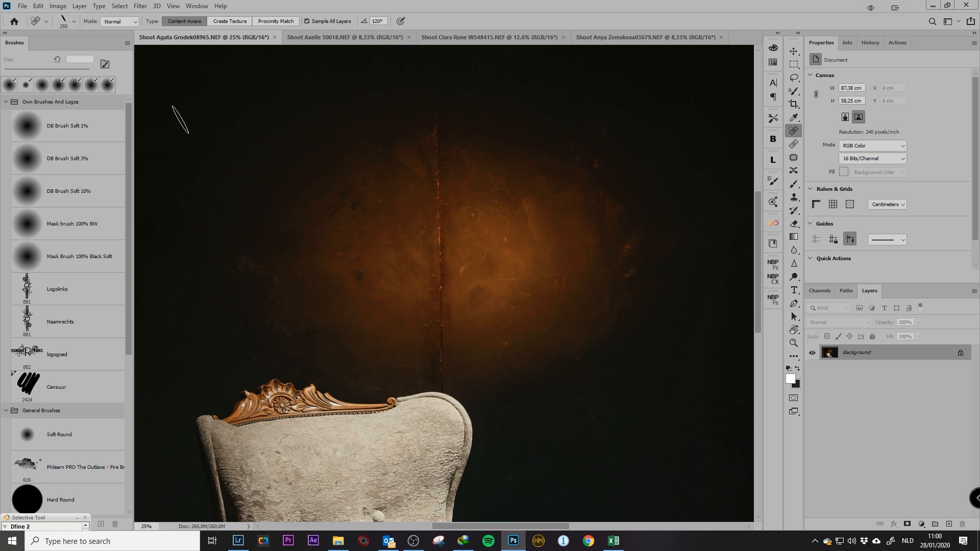
left_click(74, 21)
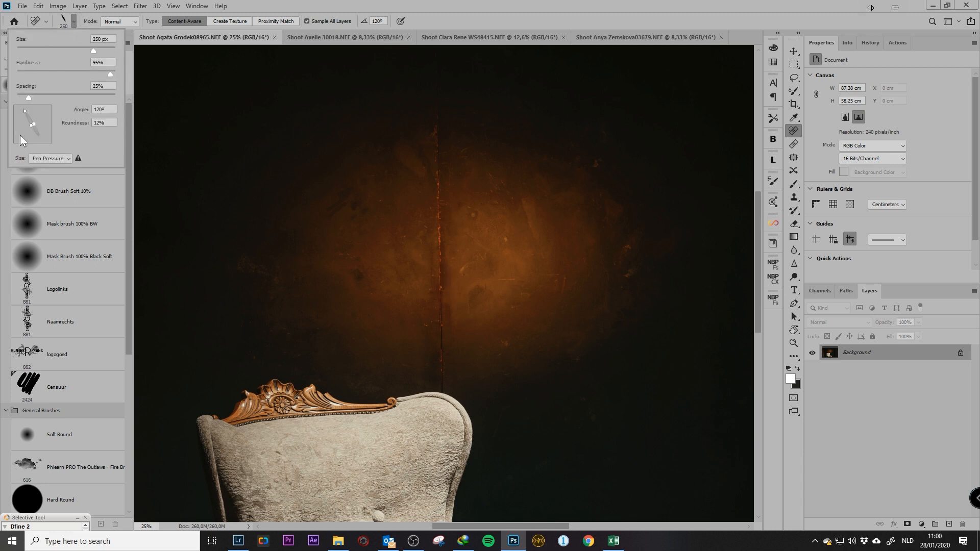
mouse_move(34, 122)
left_mouse_down()
mouse_move(51, 112)
mouse_move(10, 114)
mouse_move(41, 136)
mouse_move(26, 120)
left_mouse_up()
left_click(468, 269)
- Try to remove the vertical wall seam above the chair with the Spot Healing Brush and the Healing Brush
left_click_drag(440, 247, 437, 245)
left_click_drag(441, 196, 438, 341)
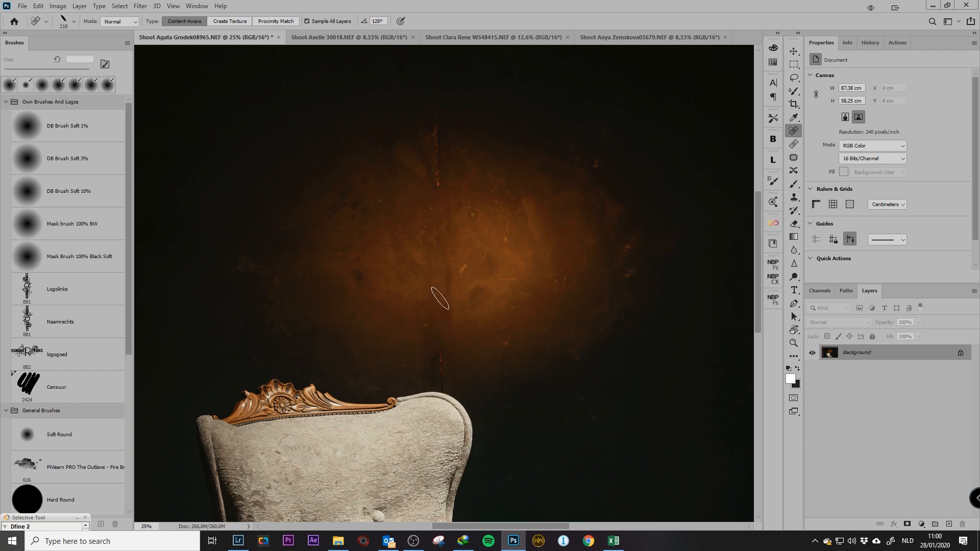
left_click_drag(449, 220, 444, 311)
key("ctrl+z")
right_click(445, 345, "alt")
left_click_drag(440, 366, 443, 351)
left_click_drag(438, 187, 437, 128)
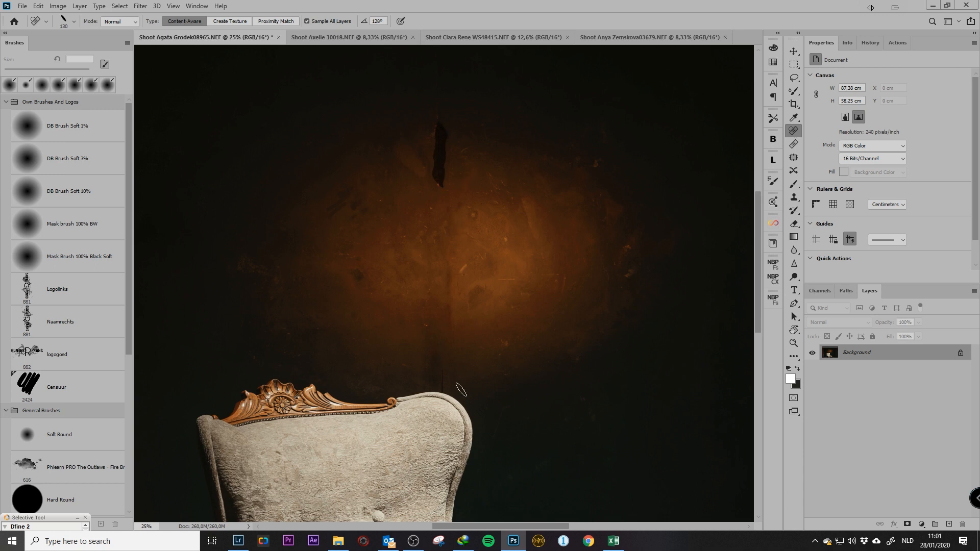
key("ctrl+z")
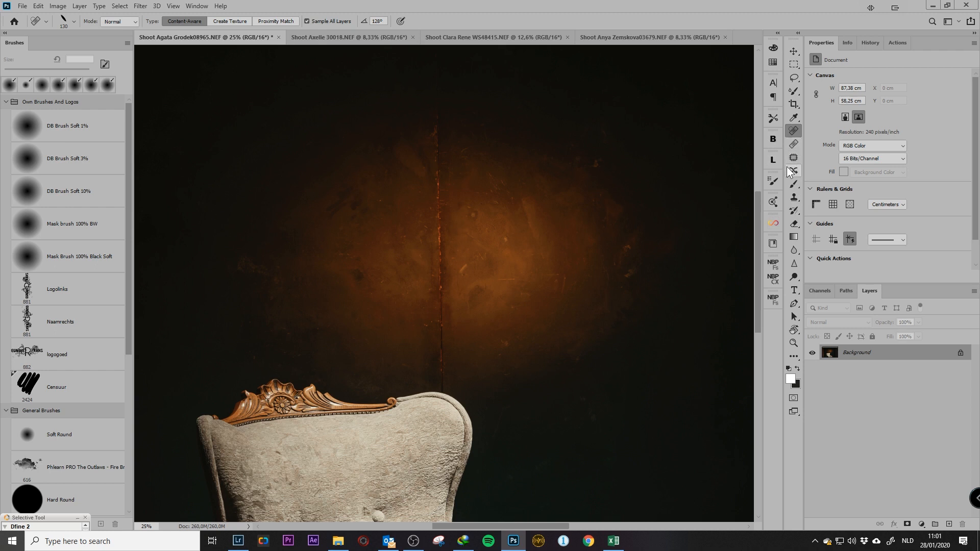
left_click(794, 145)
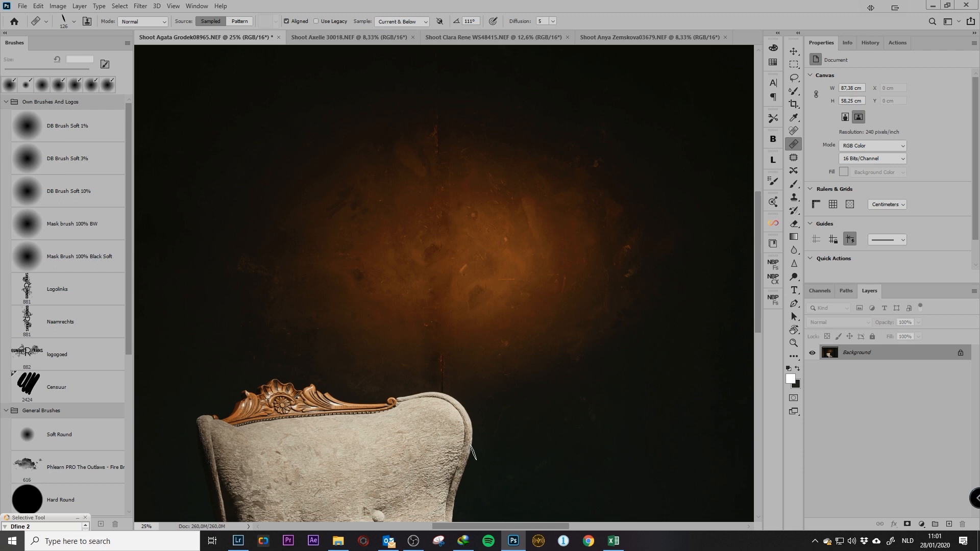
- Undo the Healing Brush retouch and cover the wall seam with clean wall texture using the Patch tool
left_click(794, 159)
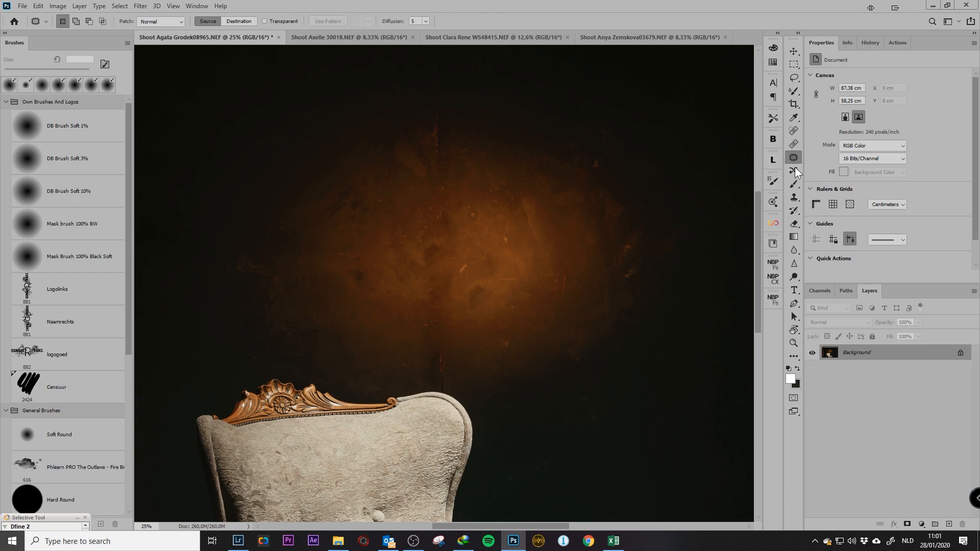
key("ctrl+z")
mouse_move(448, 192)
left_mouse_down()
mouse_move(430, 136)
mouse_move(427, 194)
left_mouse_up()
mouse_move(435, 334)
left_mouse_down()
mouse_move(451, 365)
mouse_move(456, 190)
left_mouse_up()
left_click_drag(440, 260, 478, 266)
key("ctrl+d")
- Patch the dark blotches along the former seam line and in the lower left of the wall glow
left_click_drag(429, 208, 443, 221)
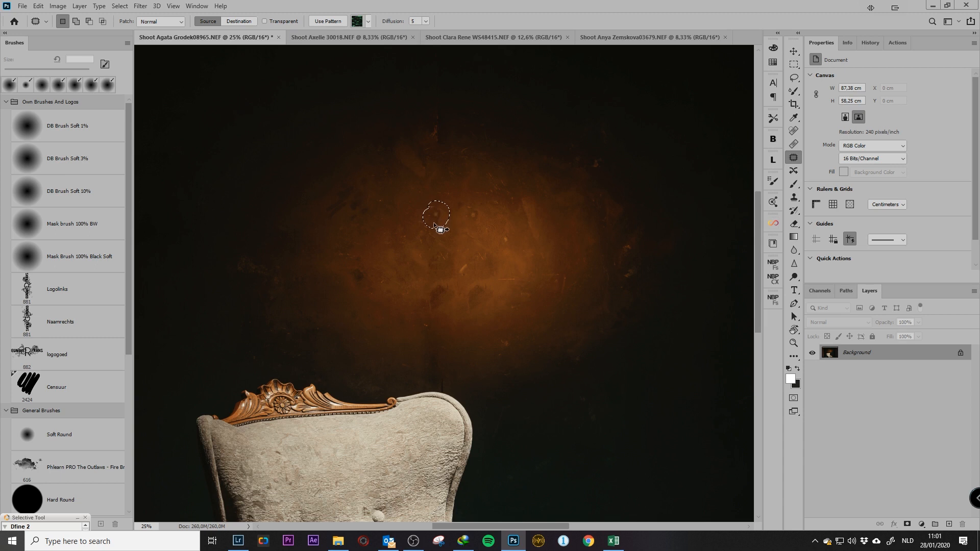
left_click_drag(437, 212, 417, 212)
key("ctrl+d")
mouse_move(425, 286)
left_mouse_down()
mouse_move(431, 311)
mouse_move(424, 292)
left_mouse_up()
left_click_drag(422, 300, 392, 305)
key("ctrl+d")
- Patch the remaining blotches in the brightest part and the middle of the wall glow
left_click_drag(470, 278, 482, 276)
key("ctrl+d")
mouse_move(477, 292)
left_mouse_down()
mouse_move(496, 291)
mouse_move(498, 267)
left_mouse_up()
key("ctrl+d")
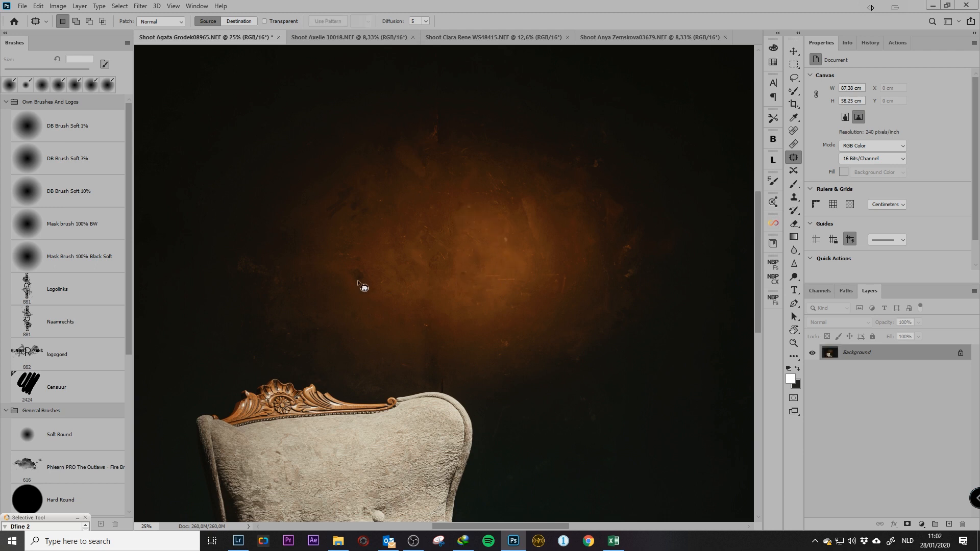
mouse_move(474, 208)
left_mouse_down()
mouse_move(471, 275)
mouse_move(460, 287)
left_mouse_up()
mouse_move(429, 207)
left_mouse_down()
mouse_move(444, 218)
mouse_move(433, 208)
left_mouse_up()
left_click_drag(439, 234, 466, 245)
key("ctrl+d")
- Patch the seam area between the wall glow and the chair back, and clear the selection
mouse_move(705, 427)
left_mouse_down()
mouse_move(425, 279)
mouse_move(464, 302)
mouse_move(487, 263)
mouse_move(435, 263)
mouse_move(495, 269)
left_mouse_up()
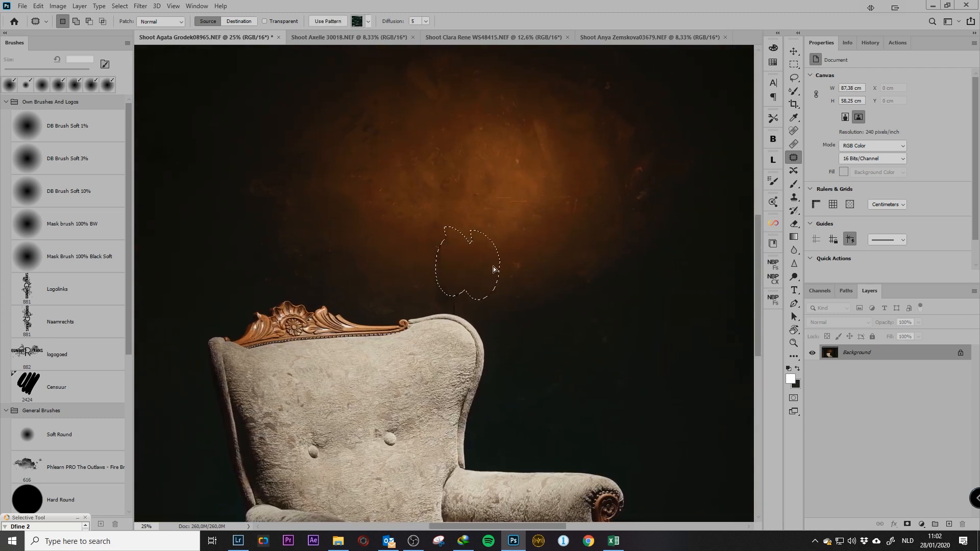
key("ctrl+plus")
key("ctrl+plus")
key("ctrl+plus")
key("ctrl+plus")
key("ctrl+plus")
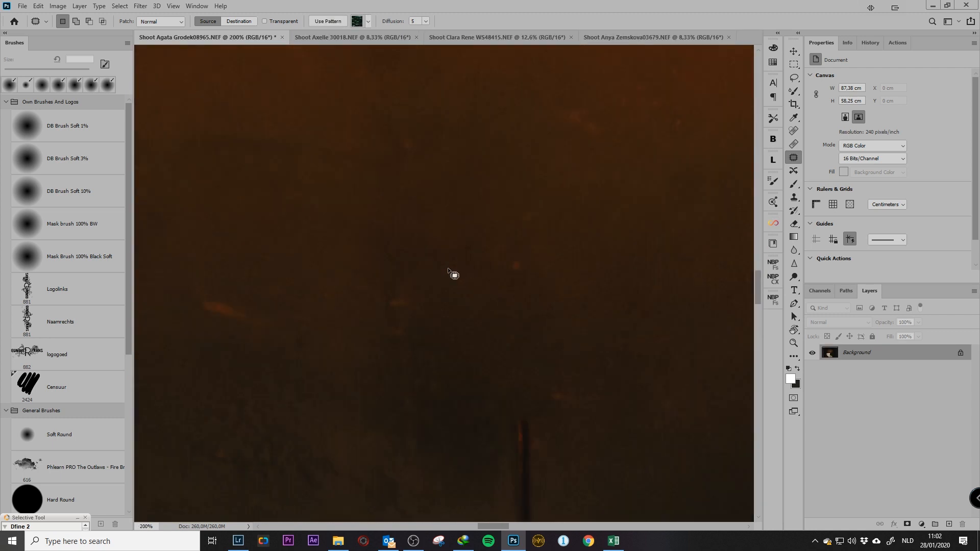
key("ctrl+minus")
key("ctrl+minus")
scroll(533, 352, "down", 3)
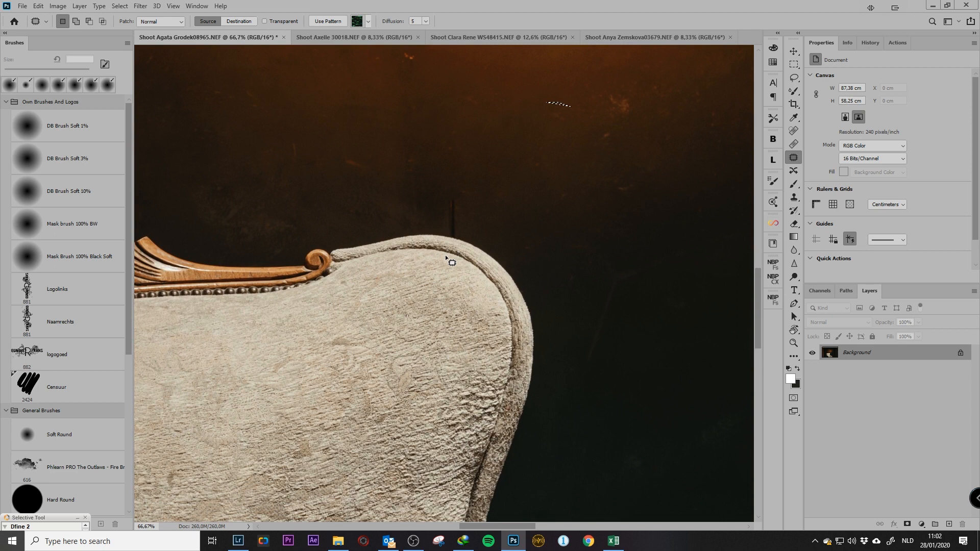
key("ctrl+d")
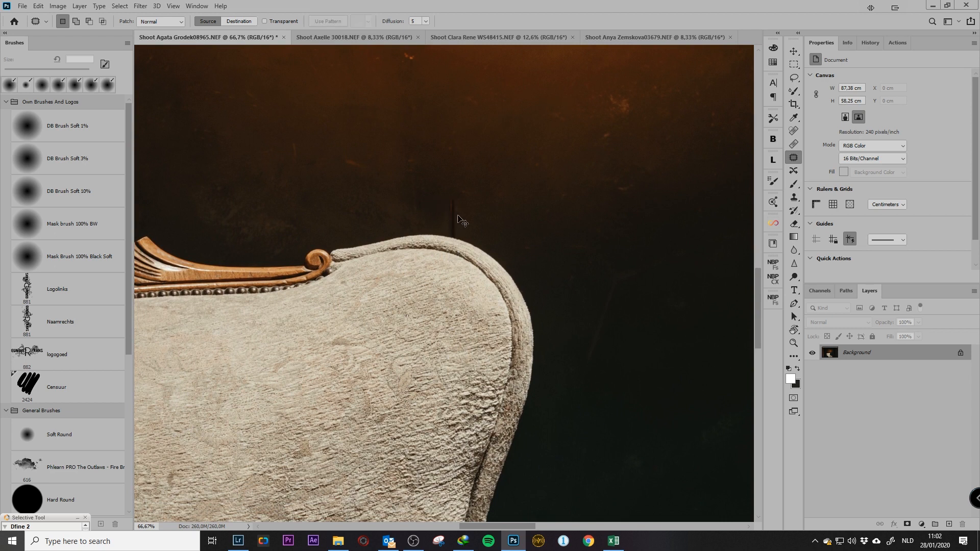
- Try to patch the short seam remnant touching the chair's upper edge, and undo the patch
mouse_move(443, 241)
left_mouse_down()
mouse_move(452, 179)
mouse_move(477, 227)
left_mouse_up()
key("ctrl+d")
key("ctrl+z")
key("ctrl+z")
key("ctrl+z")
- Try to cover the seam remnant with the Healing Brush sampled from the adjacent wall, and undo the stroke
left_click(793, 143)
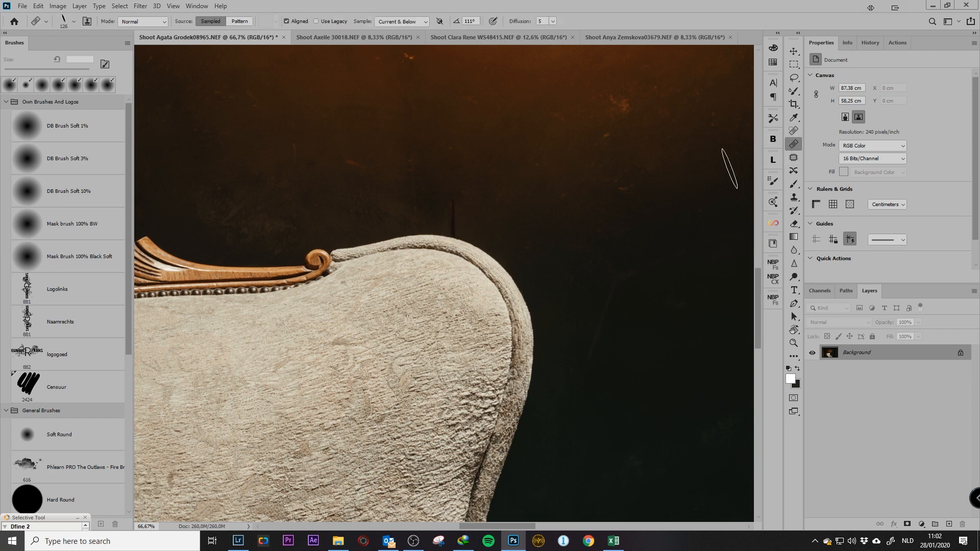
left_click(429, 220, "alt")
mouse_move(452, 231)
left_mouse_down()
mouse_move(433, 225)
mouse_move(469, 212)
mouse_move(456, 260)
left_mouse_up()
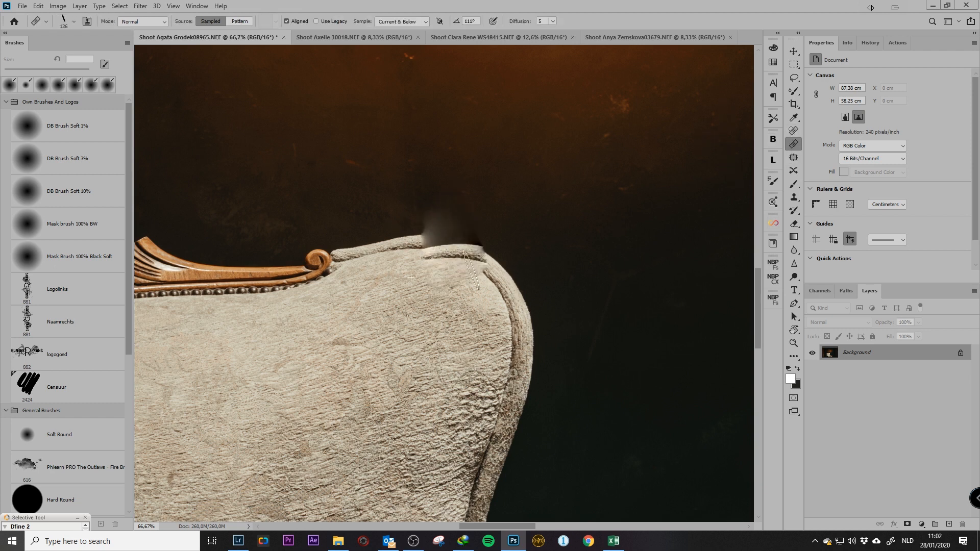
key("ctrl+z")
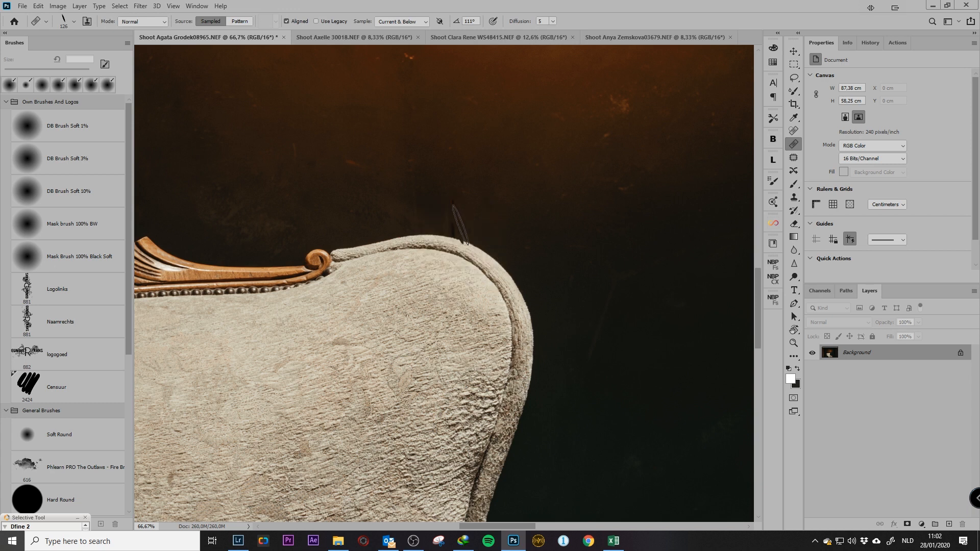
- Clone nearby wall texture over the seam remnant at the chair's upper edge using a 20 px Clone Stamp
key("ctrl+plus")
key("ctrl+plus")
scroll(484, 258, "up", 5)
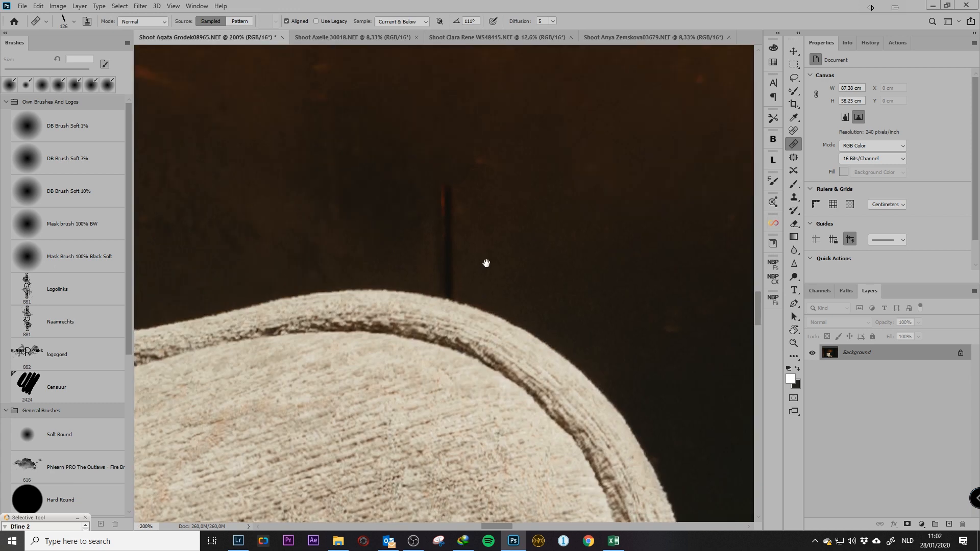
left_click(793, 198)
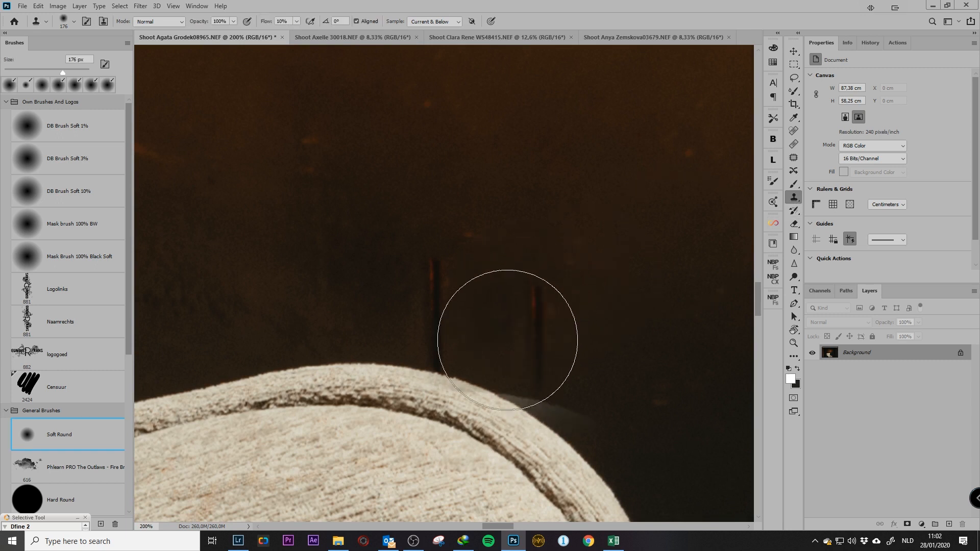
left_click_drag(450, 319, 372, 317)
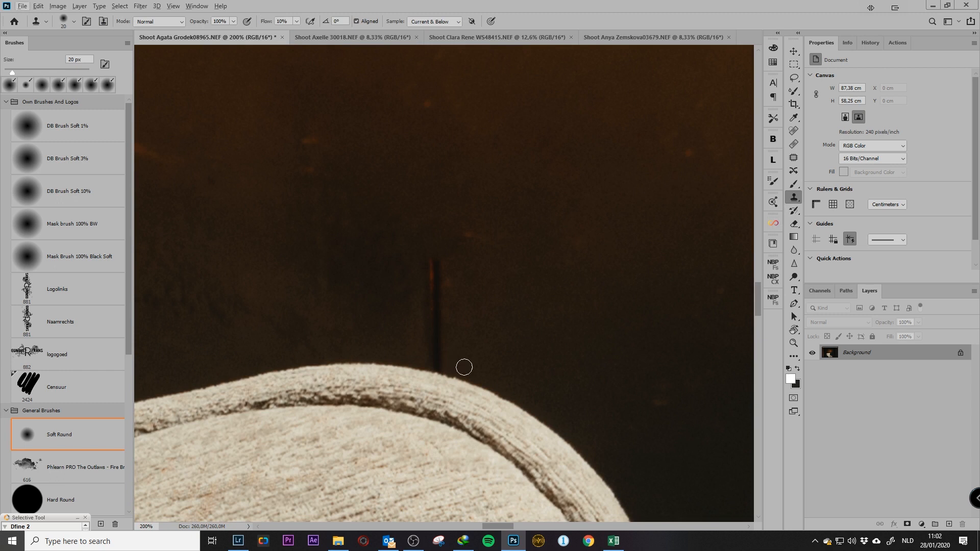
left_click(473, 363, "alt")
mouse_move(418, 352)
left_mouse_down()
mouse_move(442, 361)
mouse_move(444, 326)
mouse_move(422, 311)
mouse_move(430, 265)
mouse_move(436, 337)
mouse_move(422, 339)
mouse_move(451, 277)
mouse_move(407, 301)
mouse_move(439, 343)
mouse_move(415, 267)
left_mouse_up()
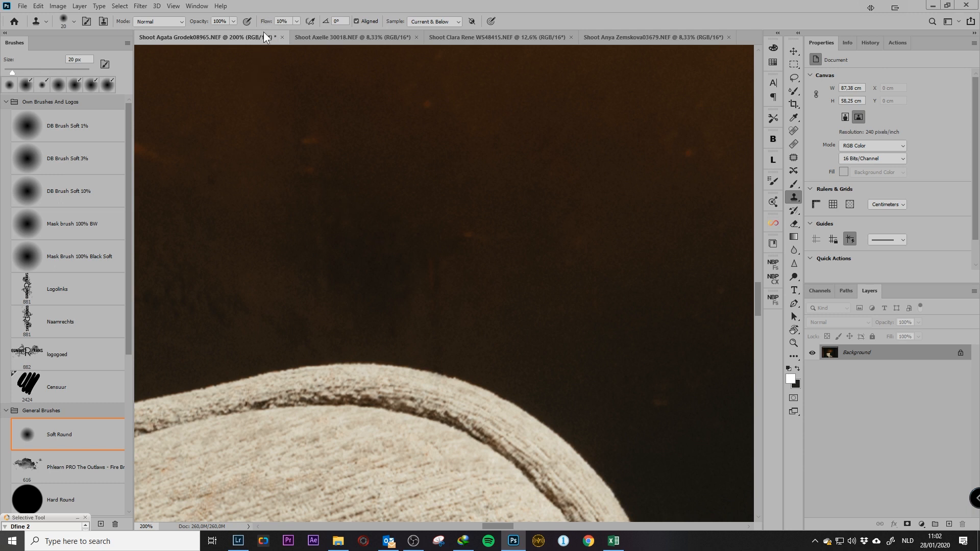
- Blend the retouched wall just above the chair back with a 51 px Clone Stamp
left_click_drag(481, 305, 507, 287, "alt")
left_click(508, 286, "alt")
mouse_move(402, 276)
left_mouse_down()
mouse_move(428, 294)
mouse_move(416, 289)
mouse_move(403, 301)
mouse_move(402, 330)
mouse_move(474, 355)
mouse_move(397, 336)
mouse_move(384, 272)
mouse_move(485, 236)
left_mouse_up()
key("ctrl+minus")
key("ctrl+minus")
key("ctrl+minus")
key("ctrl+minus")
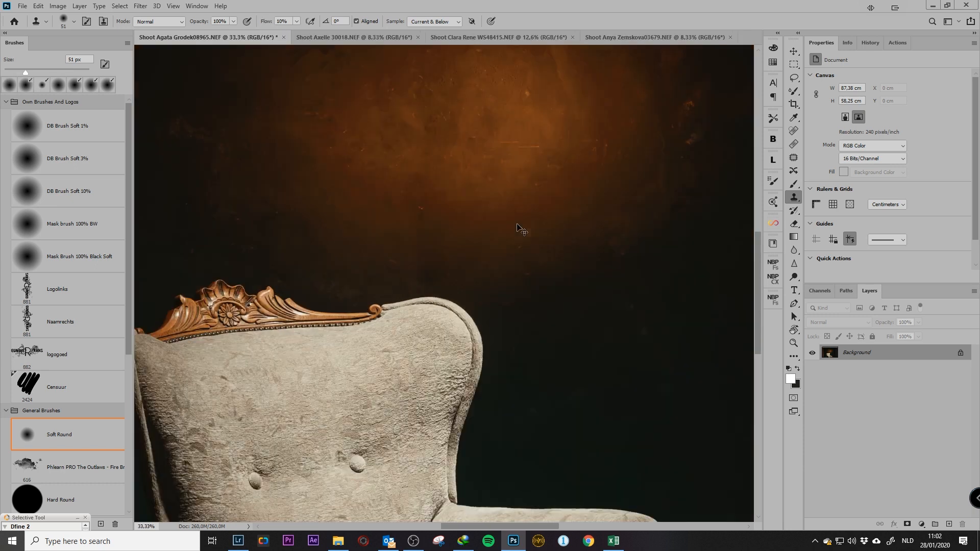
- Clone out the marks in the lower part of the wall glow with an 87 px Clone Stamp
left_click_drag(402, 226, 404, 221)
left_click(411, 208, "ctrl")
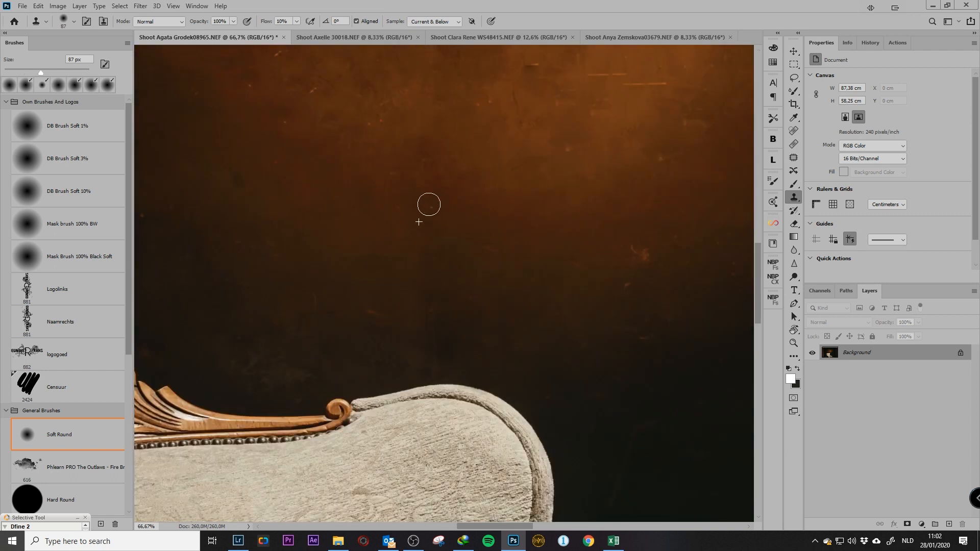
left_click(451, 208, "alt")
mouse_move(418, 205)
left_mouse_down()
mouse_move(444, 214)
mouse_move(425, 190)
left_mouse_up()
left_click(615, 259, "alt")
left_click_drag(652, 246, 639, 253)
- Clone out the thin scratch and the bright spot in the right half of the wall glow
scroll(626, 245, "up", 5)
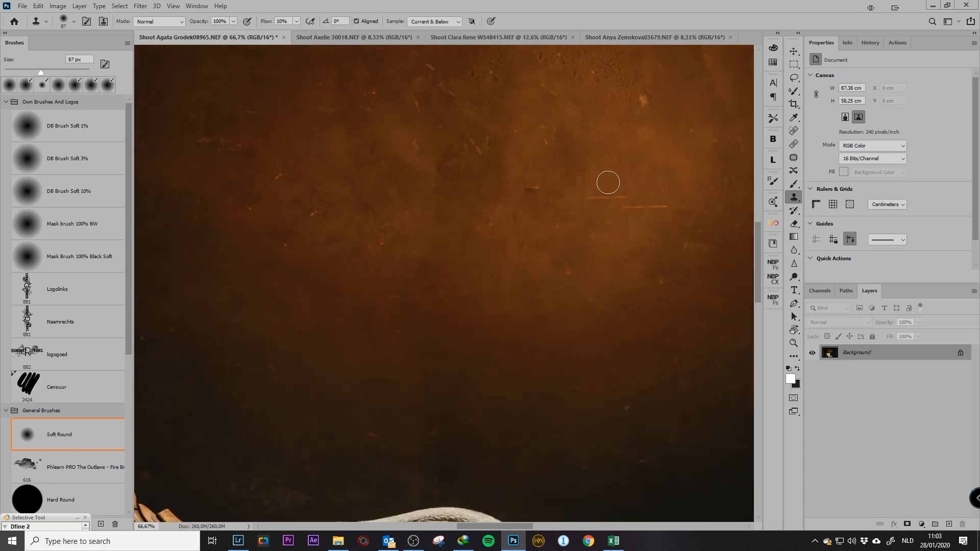
left_click_drag(618, 199, 631, 198)
left_click(627, 175, "alt")
left_click(614, 106, "alt")
left_click_drag(641, 100, 640, 97)
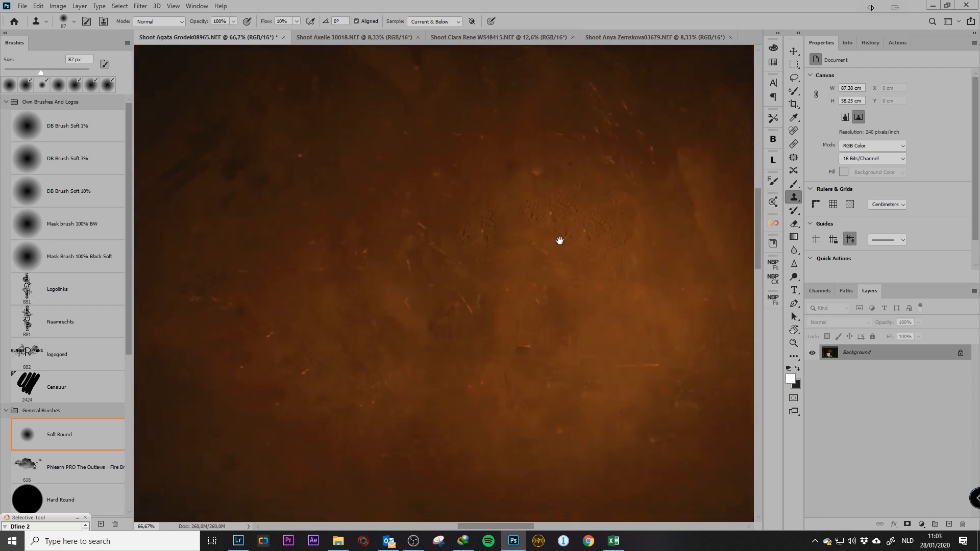
scroll(564, 254, "down", 4)
scroll(563, 248, "down", 1)
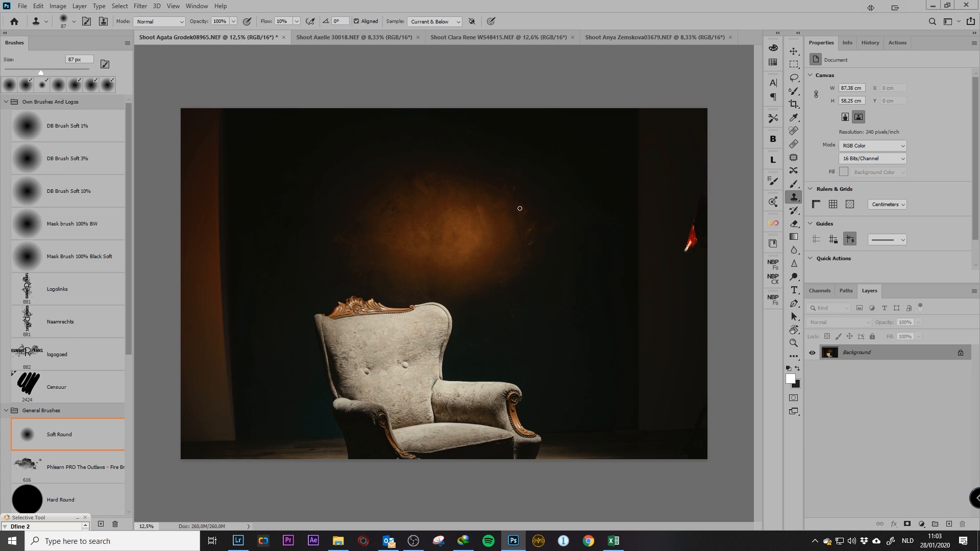
- Add a new empty layer and try to use the Patch tool on it around the right side of the glow
left_click(793, 158)
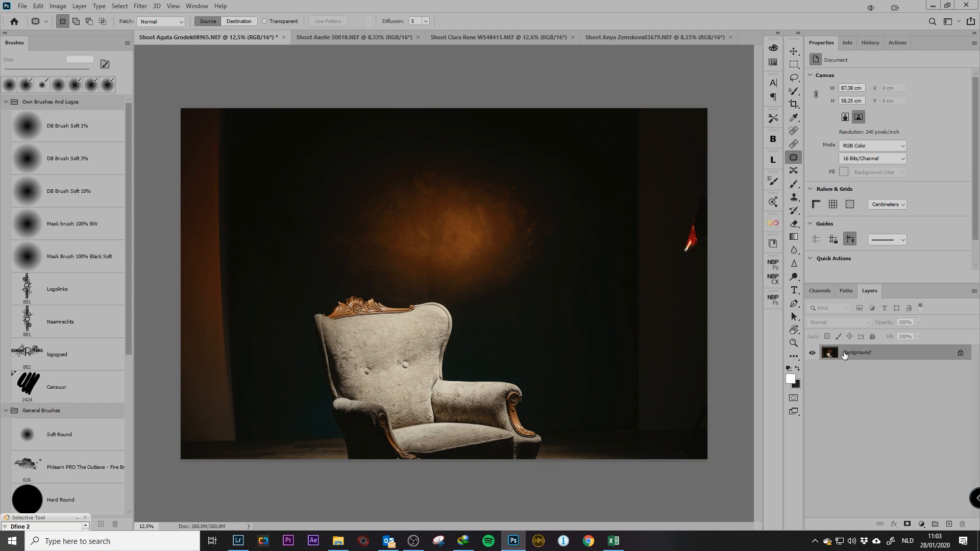
left_click(949, 524)
mouse_move(475, 205)
left_mouse_down()
mouse_move(467, 275)
mouse_move(501, 247)
left_mouse_up()
left_click(501, 247)
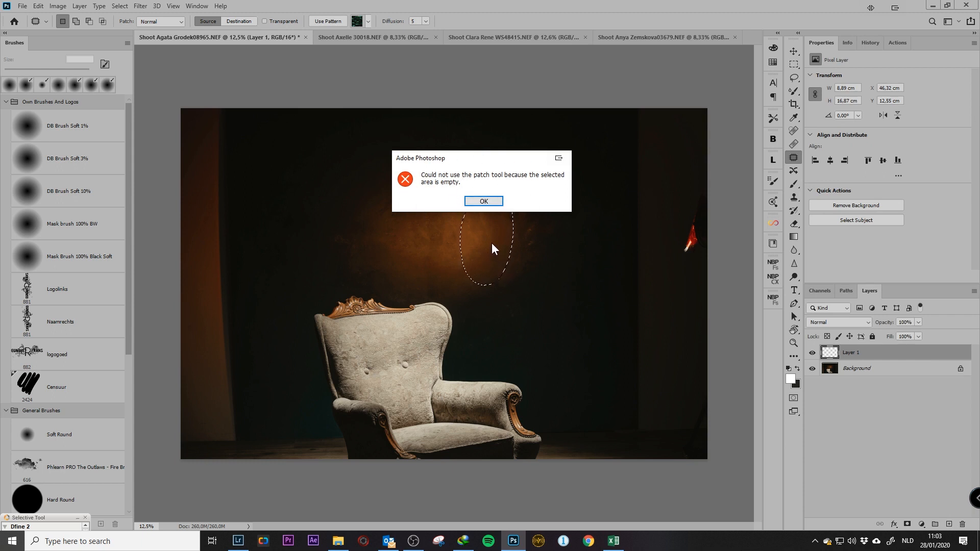
left_click(490, 204)
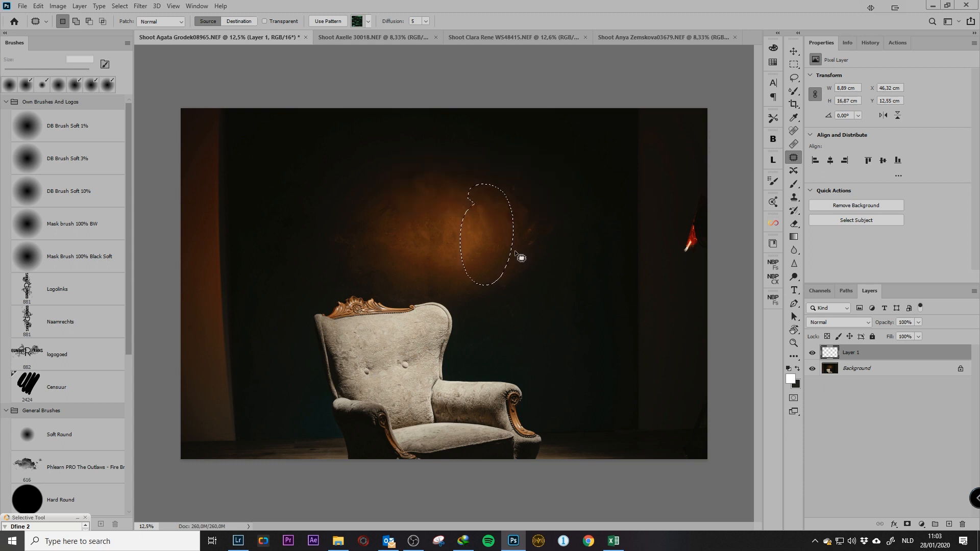
- Give up patching on the empty layer: clear the selection at the glow and delete the layer
left_click(488, 239)
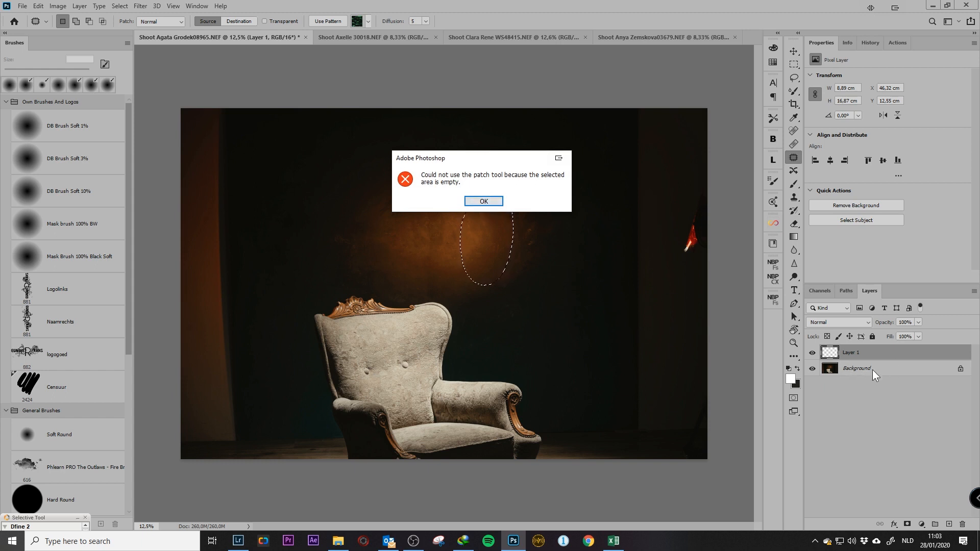
key("Return")
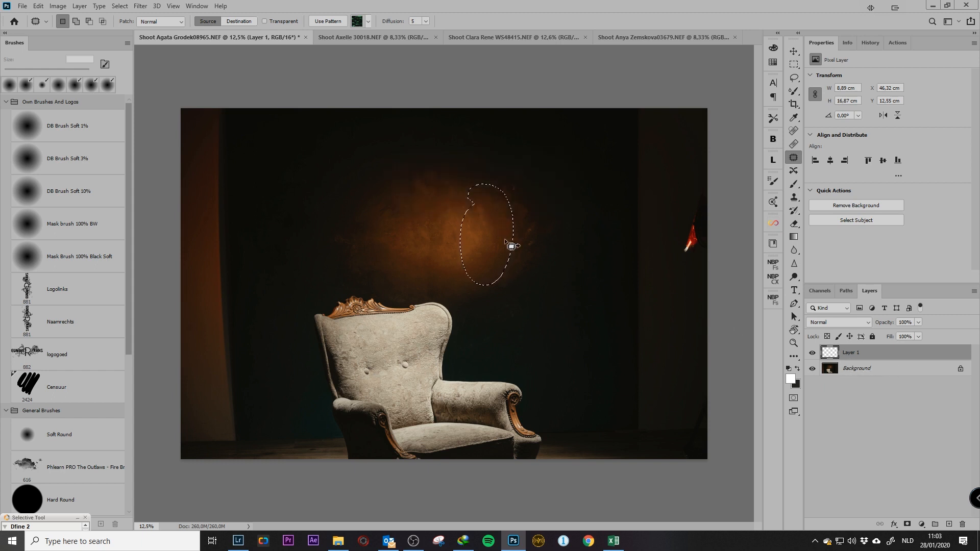
key("ctrl+d")
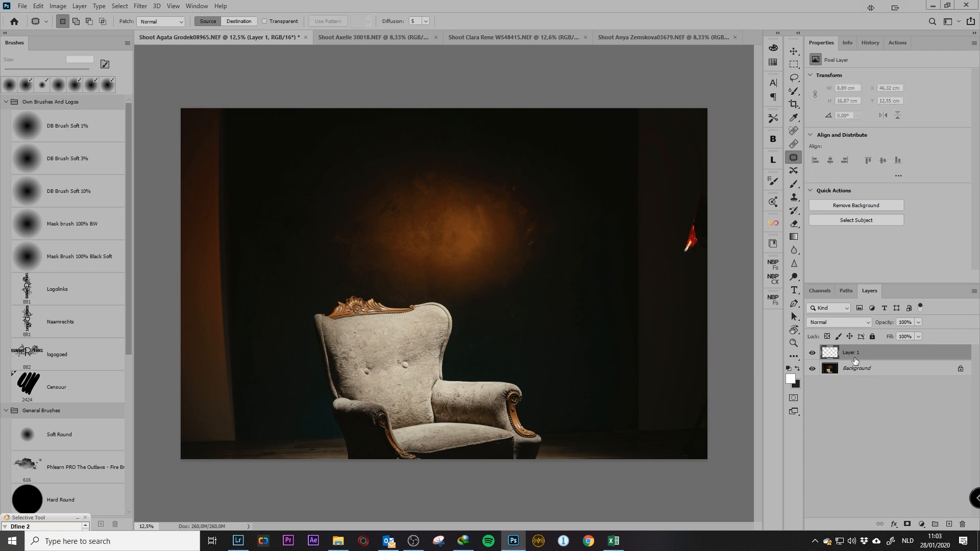
key("Delete")
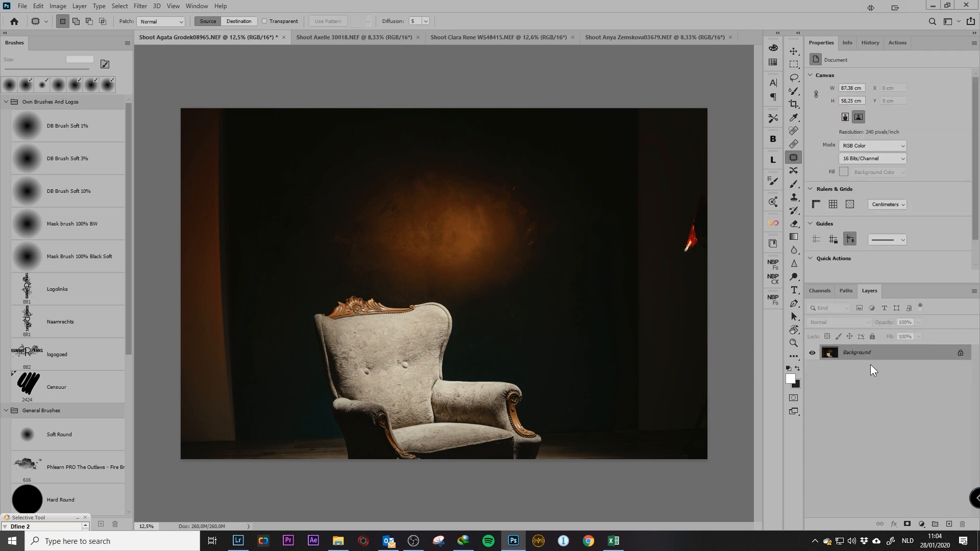
- Try duplicating the Background layer as a copy to patch on, and undo the duplicate
left_click_drag(861, 359, 950, 524)
key("ctrl+z")
key("ctrl+j")
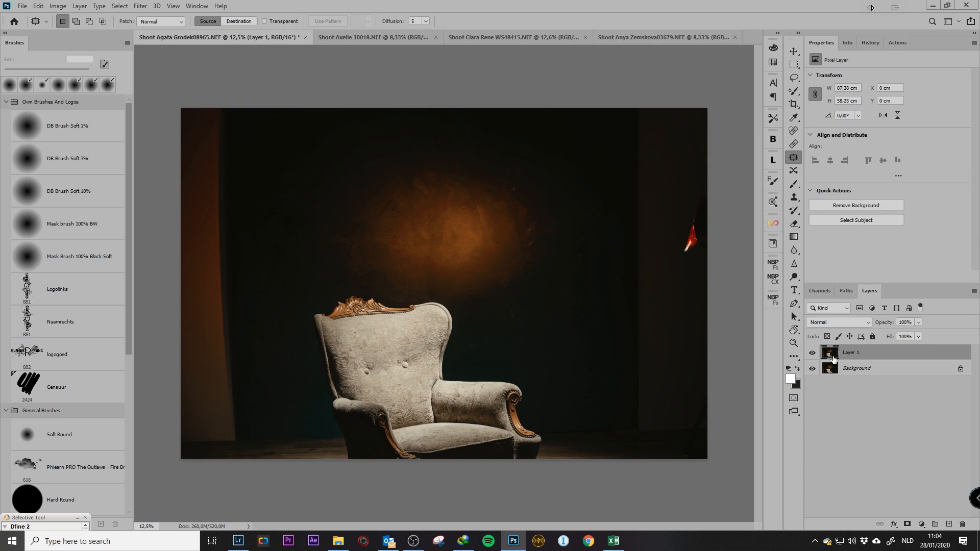
key("ctrl+z")
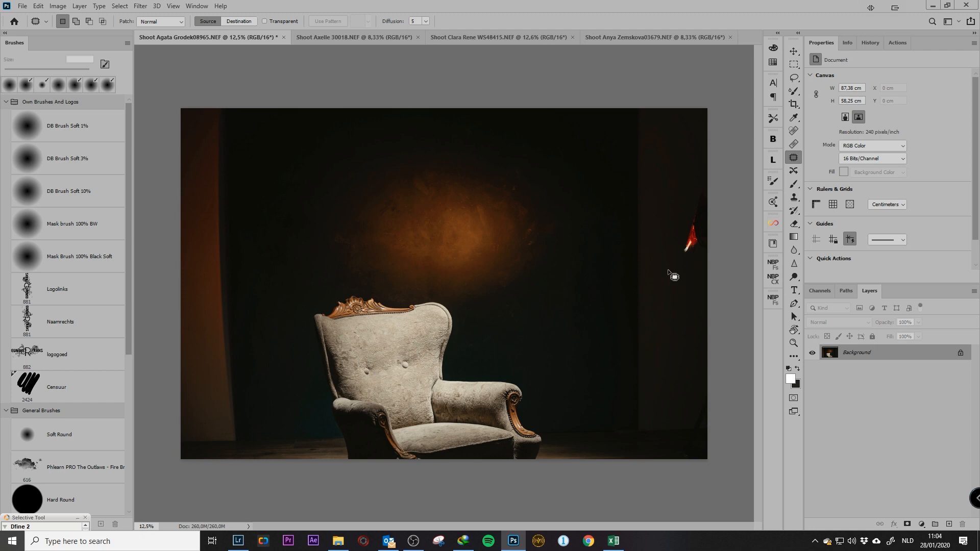
- Try to patch out the vertical wall seam near the red lamp with the Patch tool, and undo the attempts
mouse_move(628, 118)
left_mouse_down()
mouse_move(623, 133)
mouse_move(627, 125)
left_mouse_up()
mouse_move(627, 174)
left_mouse_down()
mouse_move(706, 183)
mouse_move(636, 307)
mouse_move(651, 188)
left_mouse_up()
left_click_drag(672, 259, 682, 332)
key("ctrl+d")
key("ctrl+z")
key("ctrl+z")
key("ctrl+z")
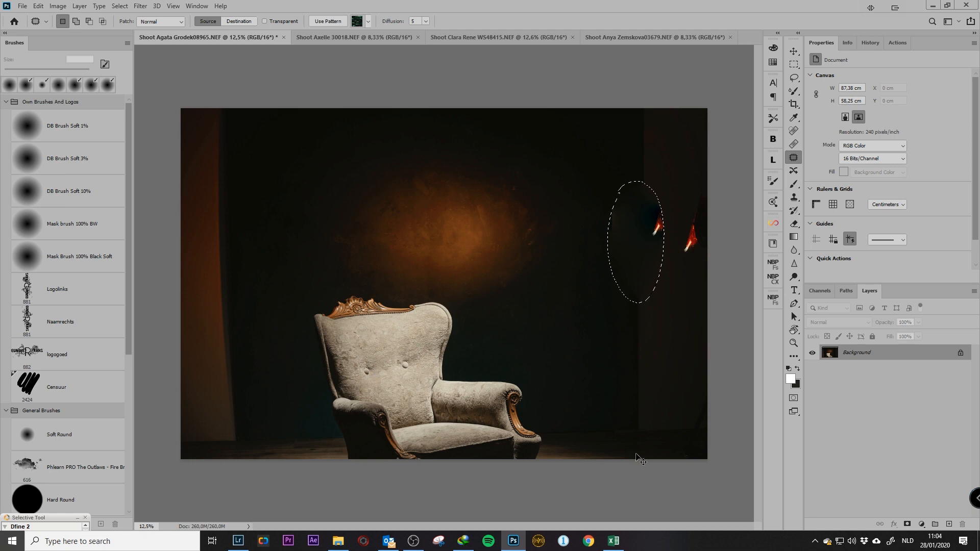
key("ctrl+d")
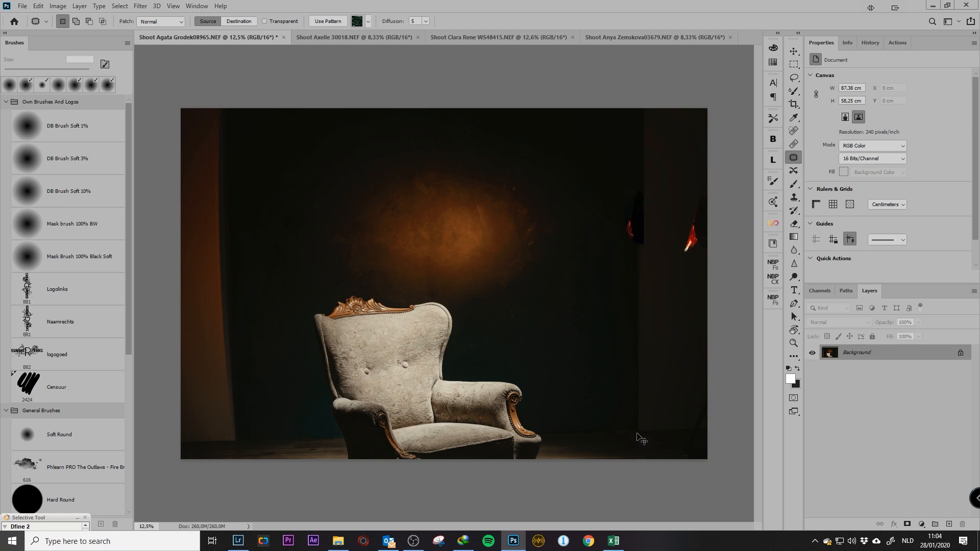
key("ctrl+z")
key("ctrl+z")
key("ctrl+z")
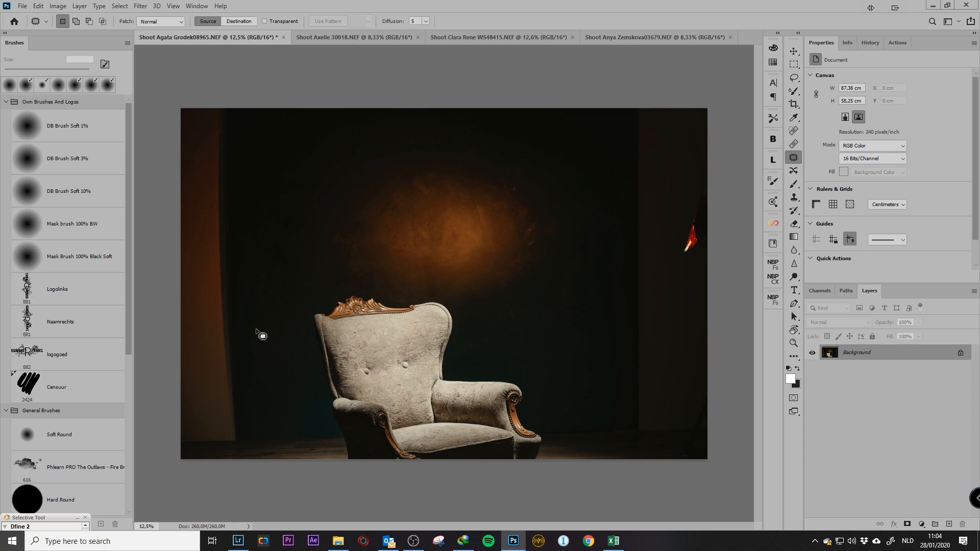
- Select the full-height strip to the left of the chair with the Rectangular Marquee and start Content-Aware Scale on it
key("m")
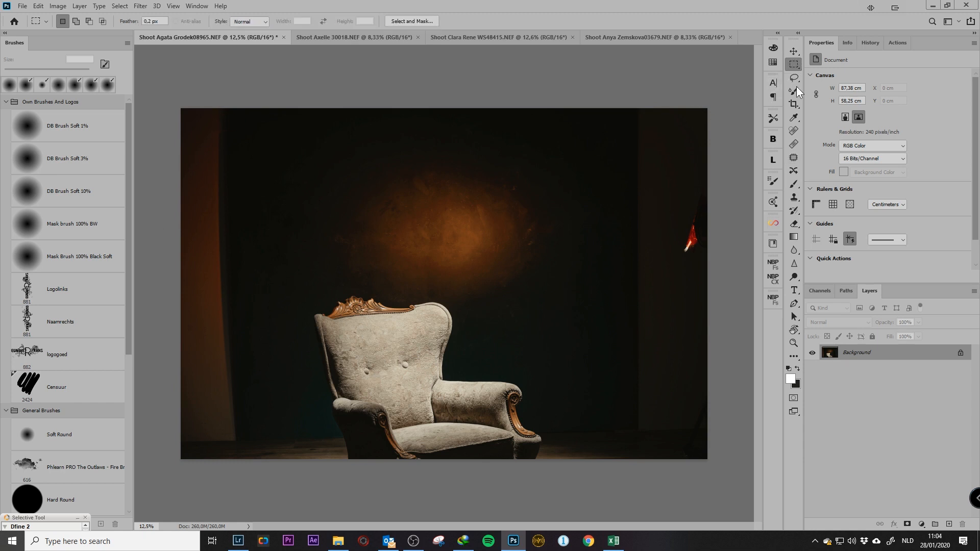
left_click_drag(184, 112, 302, 474)
key("ctrl+minus")
key("ctrl+minus")
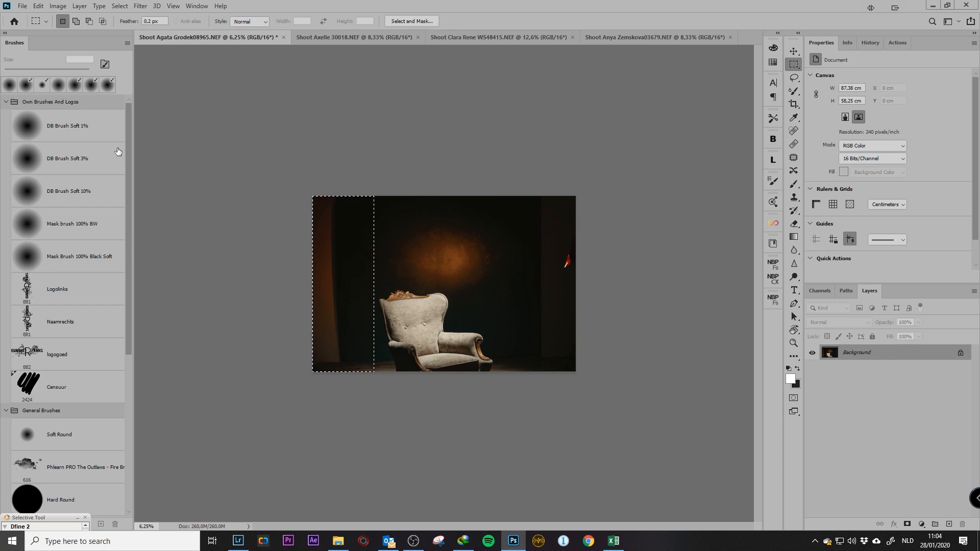
left_click(22, 6)
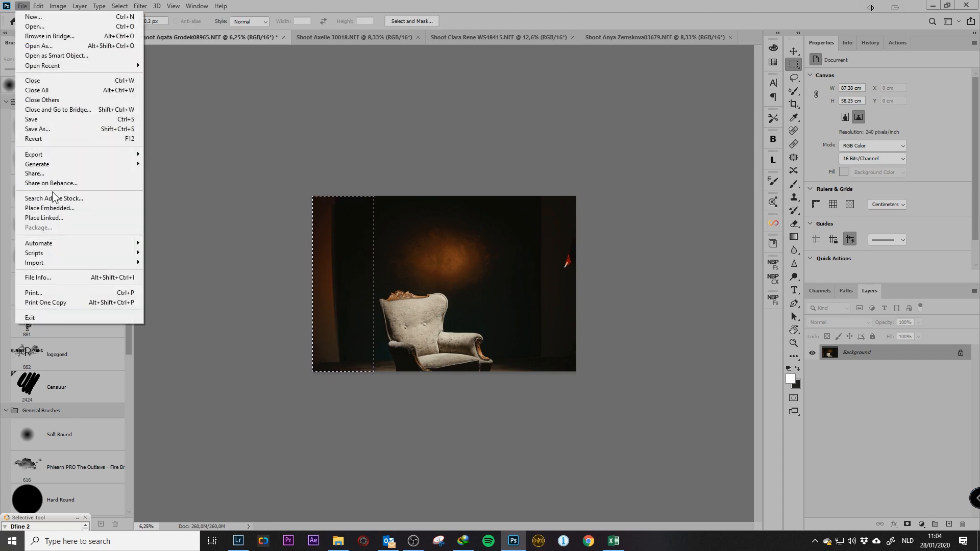
mouse_move(39, 6)
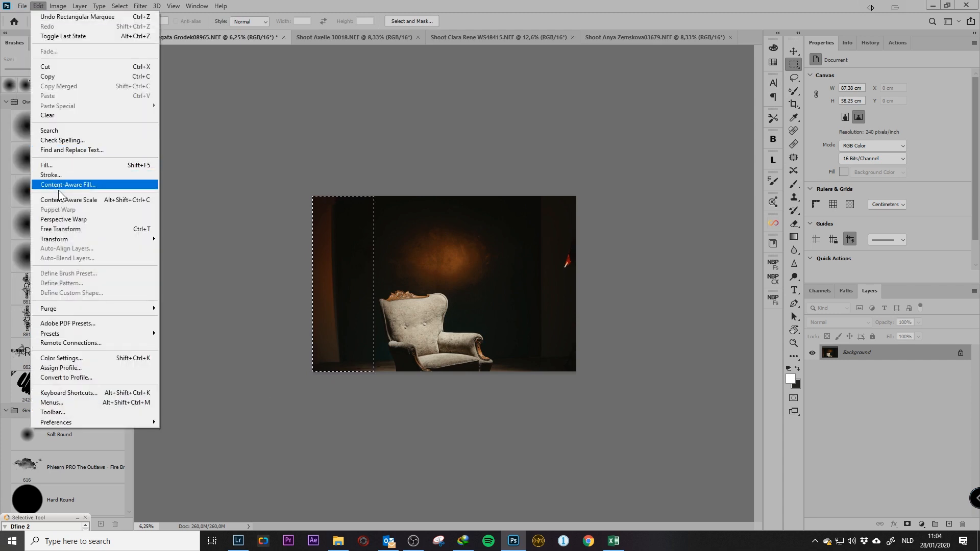
left_click(70, 201)
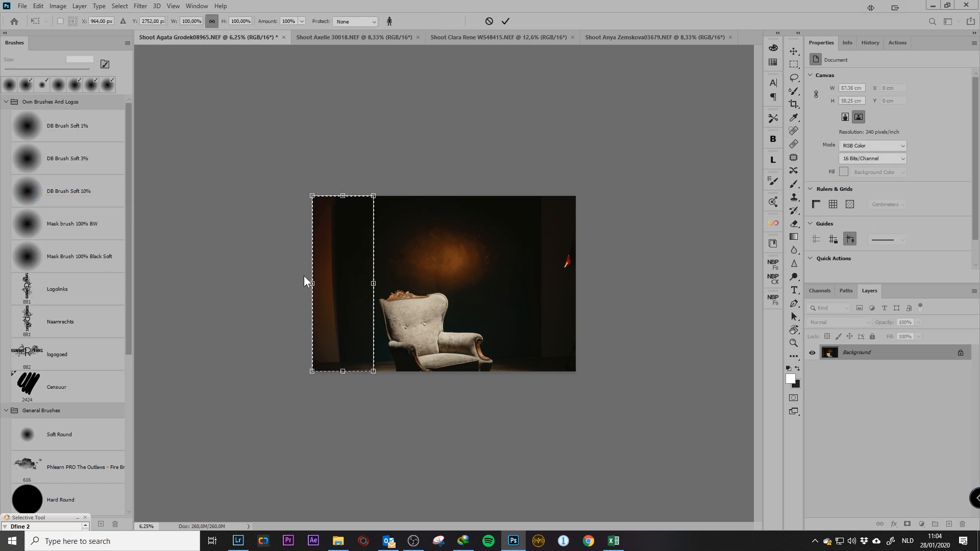
left_click_drag(312, 282, 289, 306)
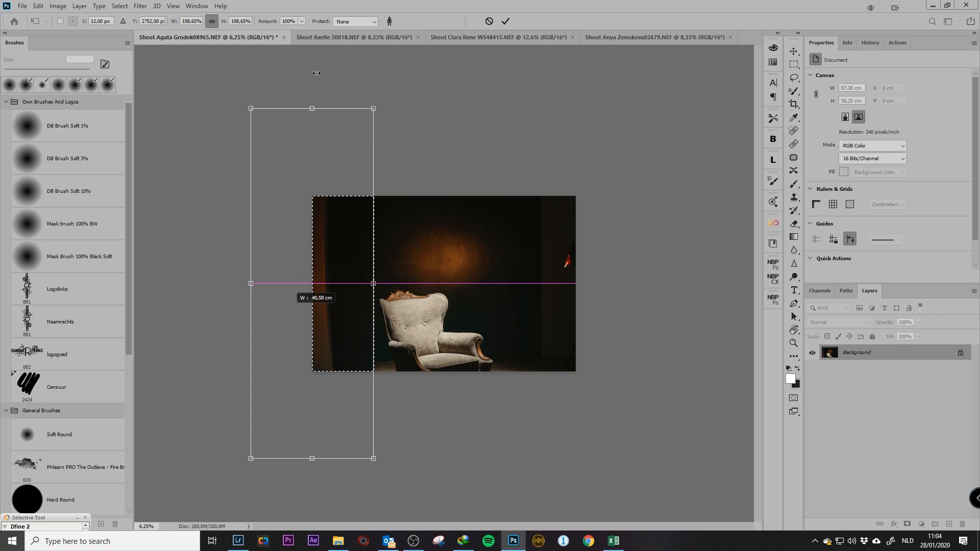
left_click_drag(316, 73, 308, 218)
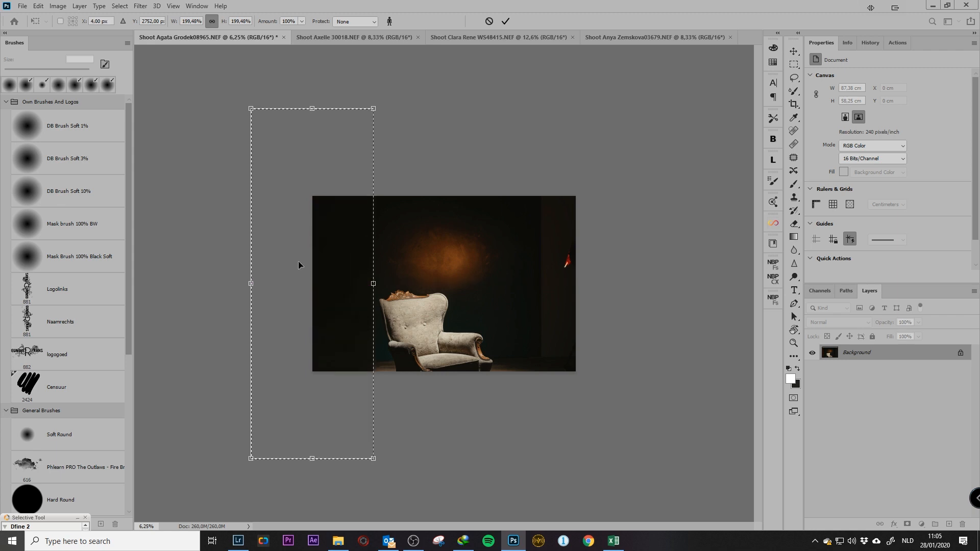
key("ctrl+z")
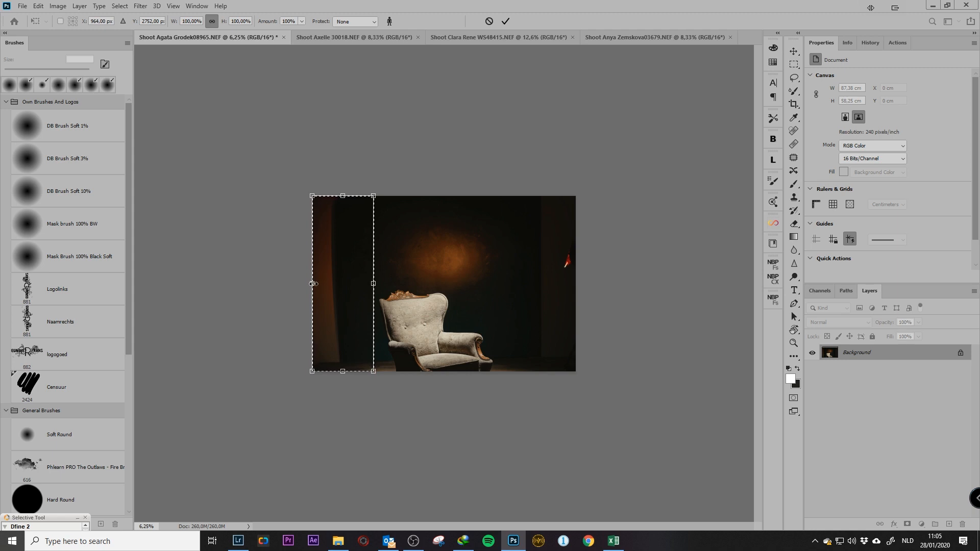
- Stretch the strip horizontally only, past the left canvas edge, until the lit side panel is out of frame, and check the wall and floor
left_click_drag(313, 284, 266, 291)
key("Return")
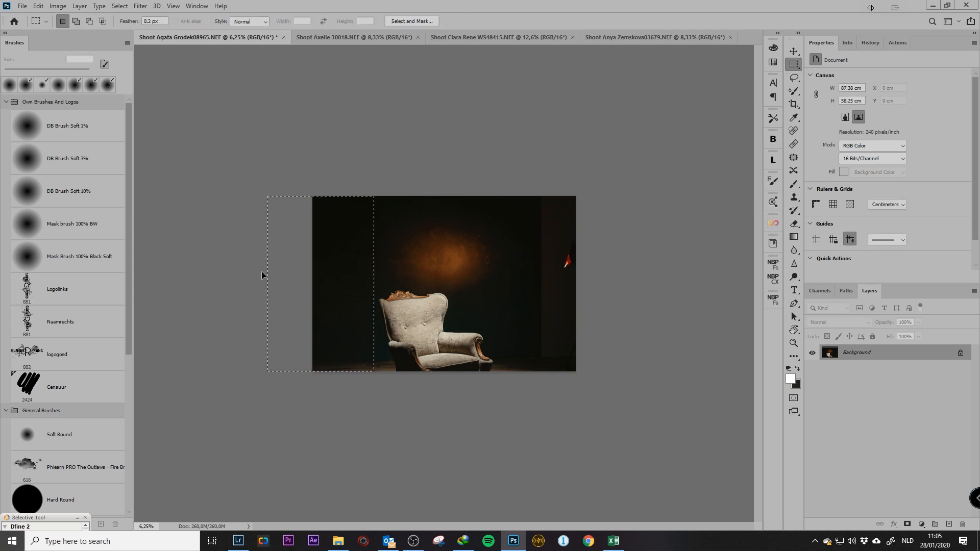
key("ctrl+plus")
key("ctrl+plus")
key("ctrl+plus")
left_click_drag(306, 257, 448, 299)
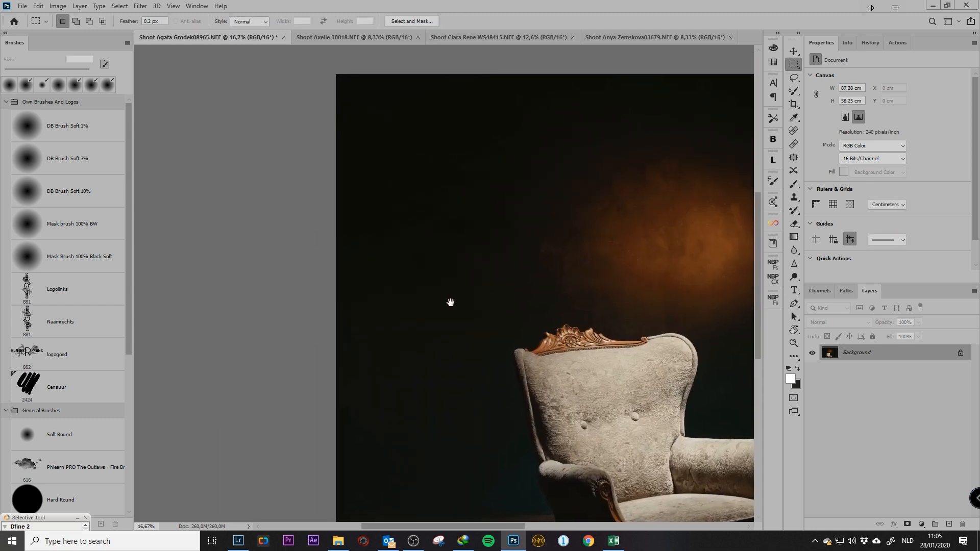
left_click_drag(498, 377, 423, 219)
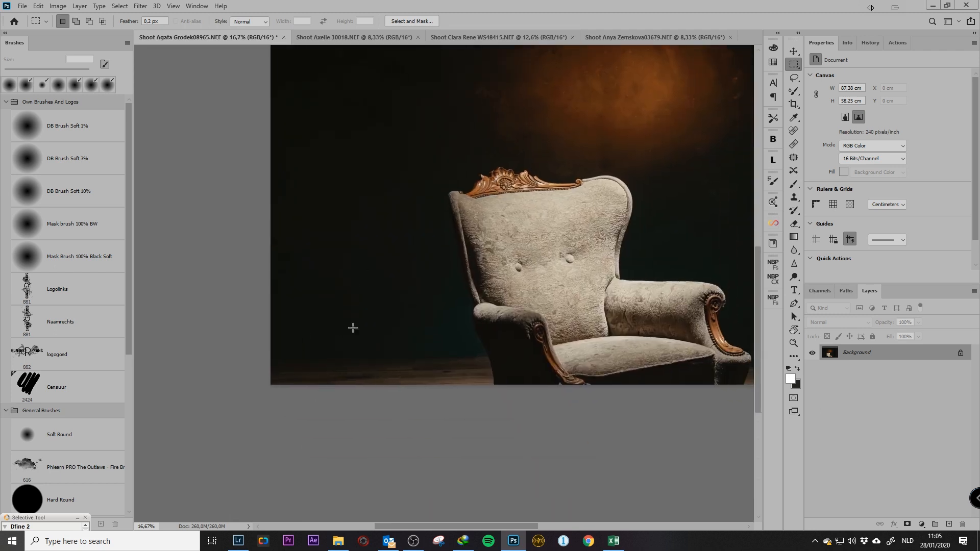
key("ctrl+minus")
key("ctrl+minus")
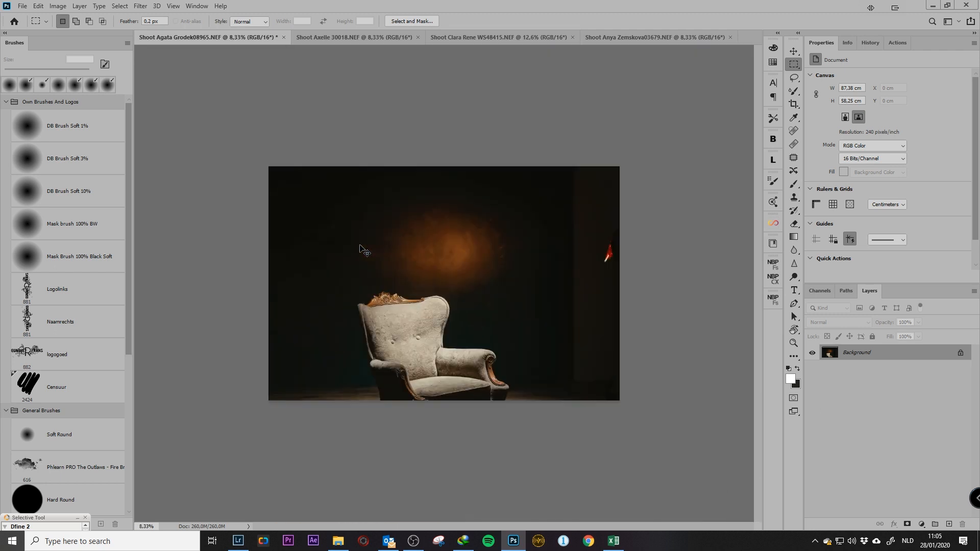
- Select the full-height strip right of the chair and widen it to about 194% with Content-Aware Scale, pushing the seam and red lamp out of frame
left_click_drag(529, 167, 674, 459)
left_click(37, 6)
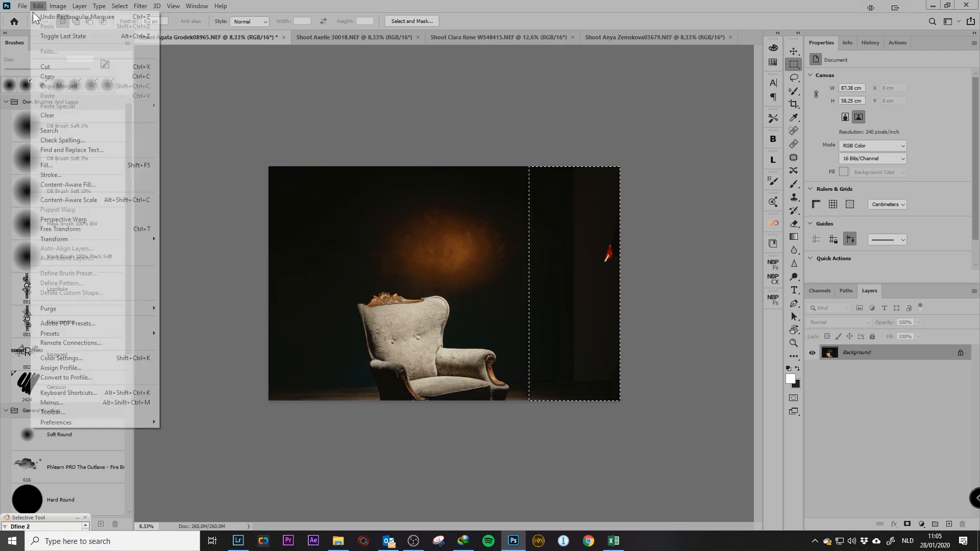
left_click(79, 200)
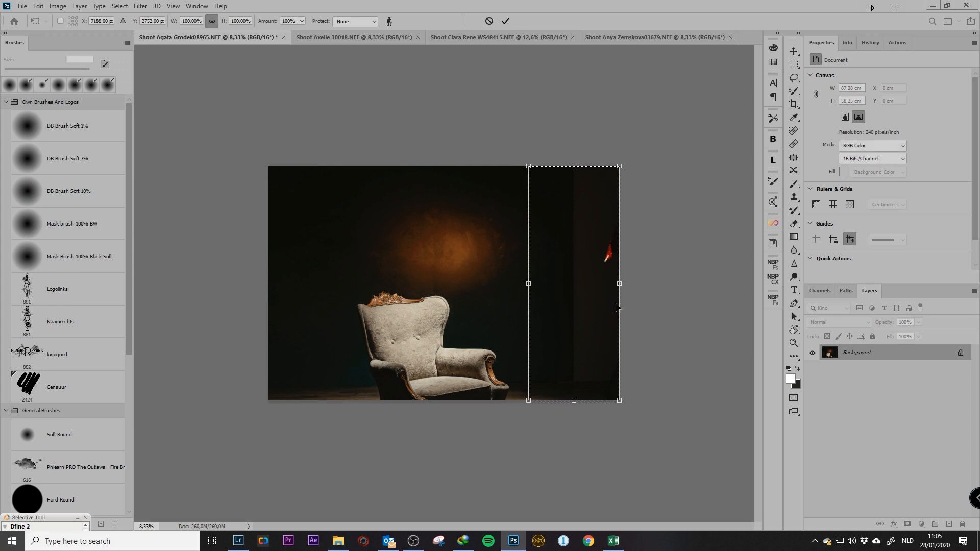
left_click_drag(623, 288, 706, 290)
key("Return")
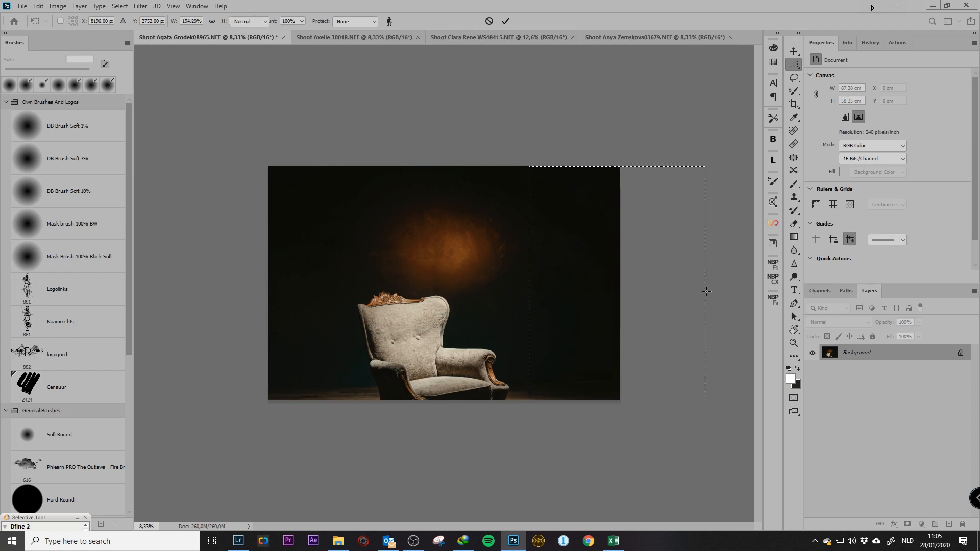
- Examine the stretched wall right of the chair from floor to top edge for a visible seam, and clear the selection
key("ctrl+plus")
key("ctrl+plus")
key("ctrl+plus")
left_click_drag(551, 288, 466, 247)
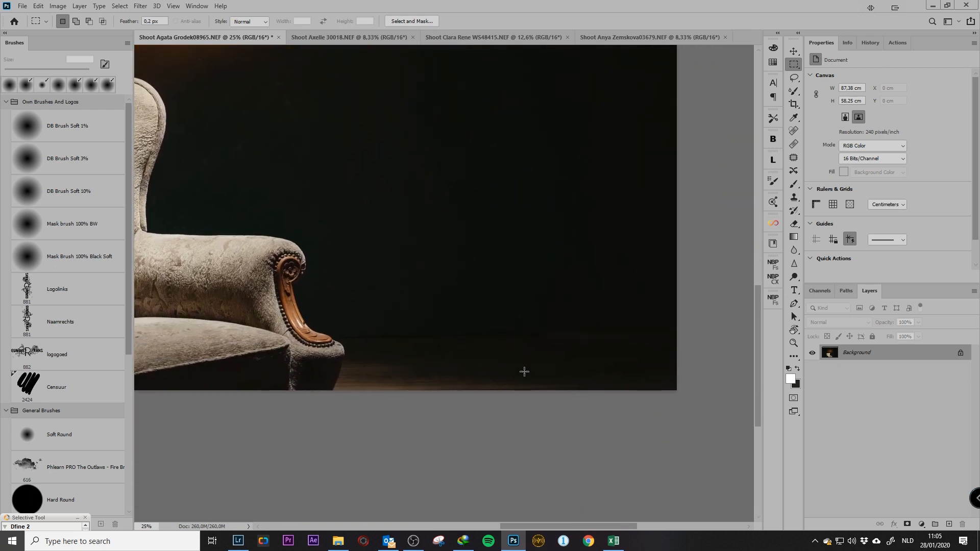
scroll(534, 389, "up", 5)
scroll(542, 355, "up", 5)
scroll(560, 404, "left", 2)
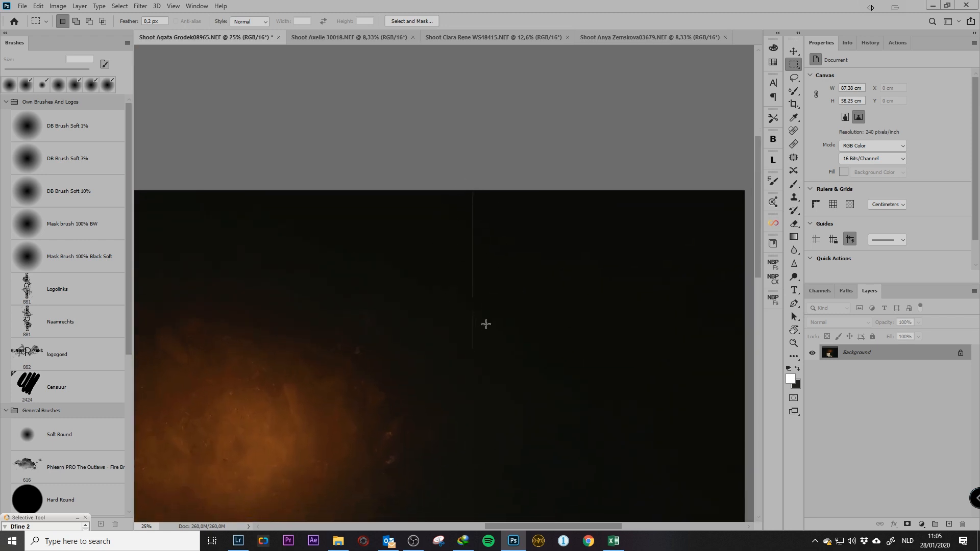
key("v")
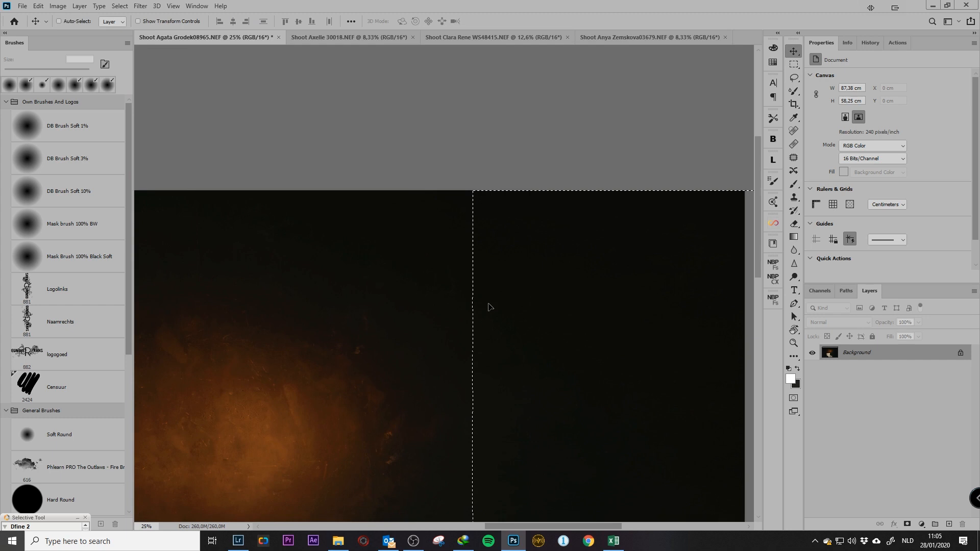
key("ctrl+d")
left_click(793, 63)
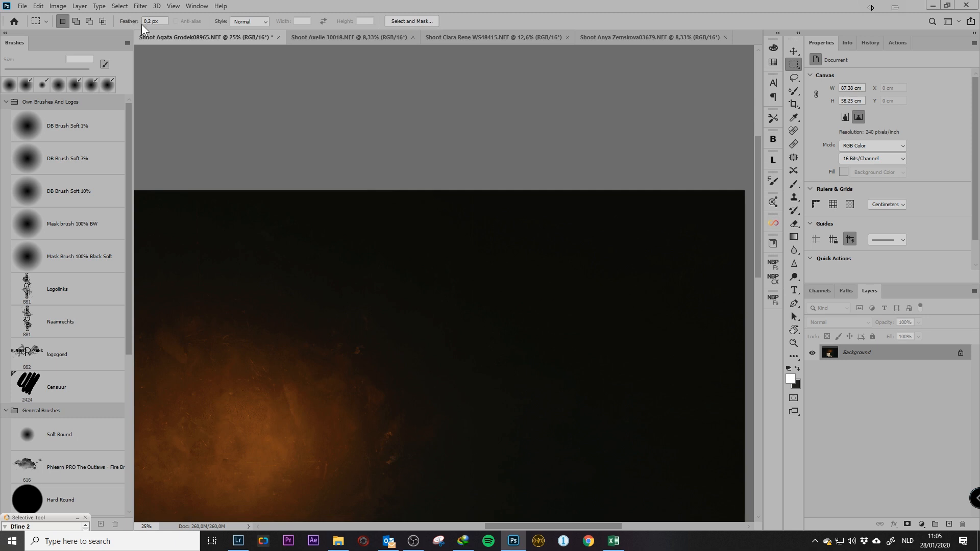
key("ctrl+0")
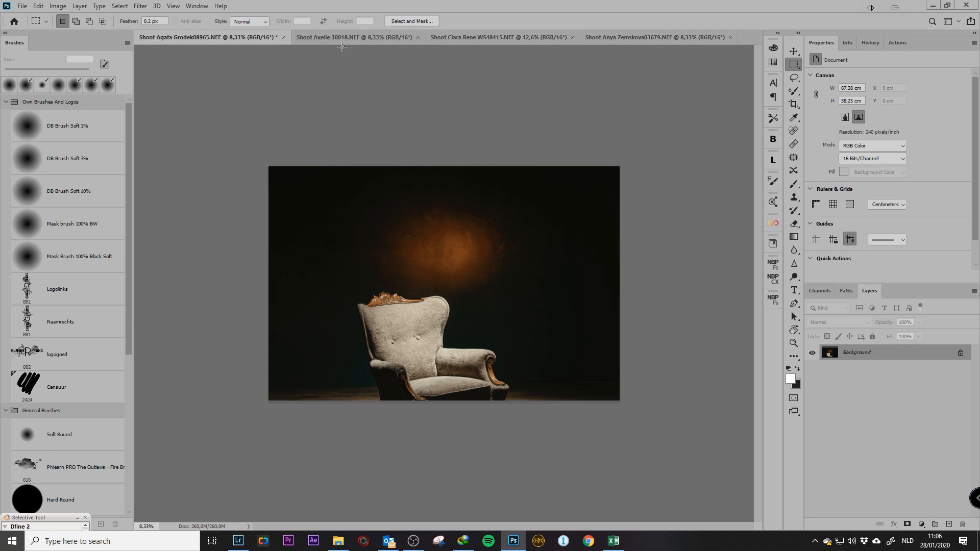
- Switch to the photo of the standing model in black boots and straighten it along the line between wall and floor
left_click(358, 40)
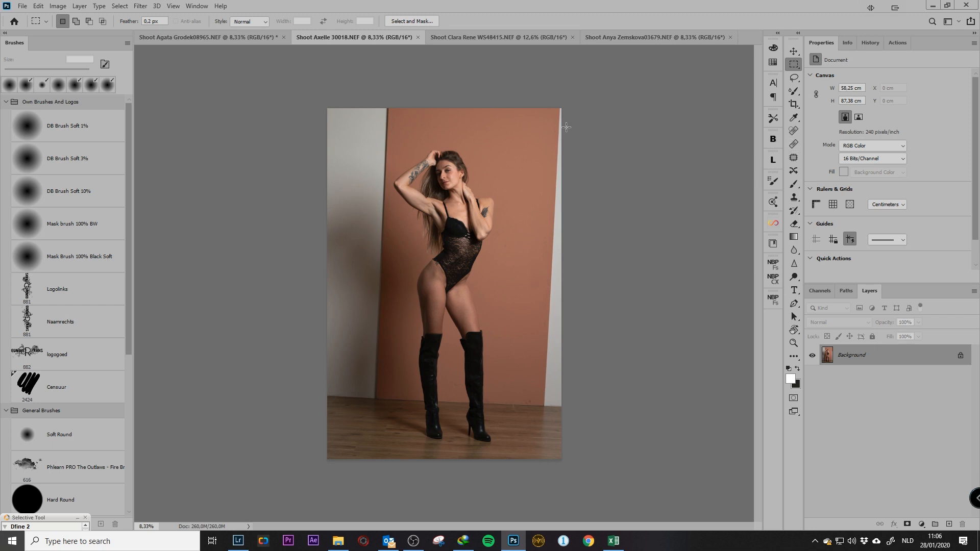
key("c")
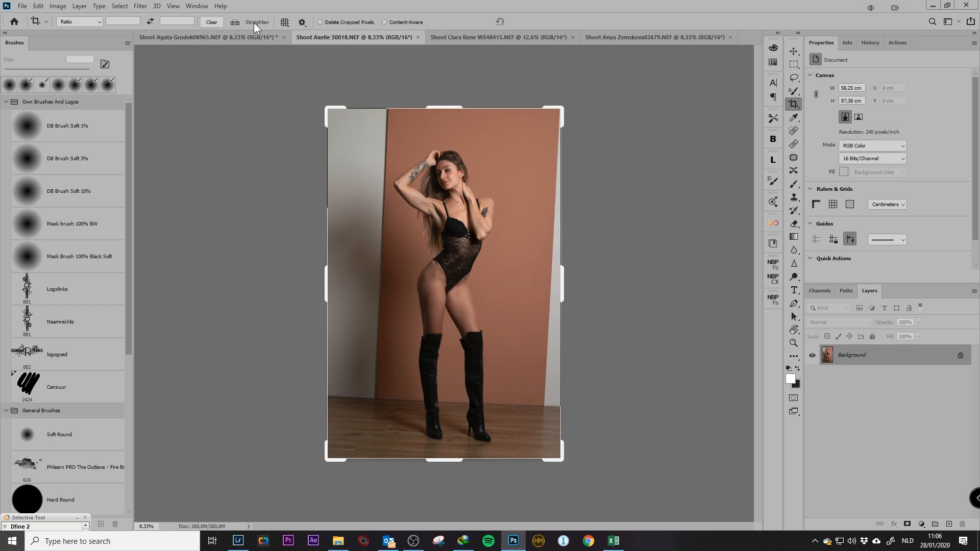
left_click(236, 26)
left_click_drag(358, 397, 560, 408)
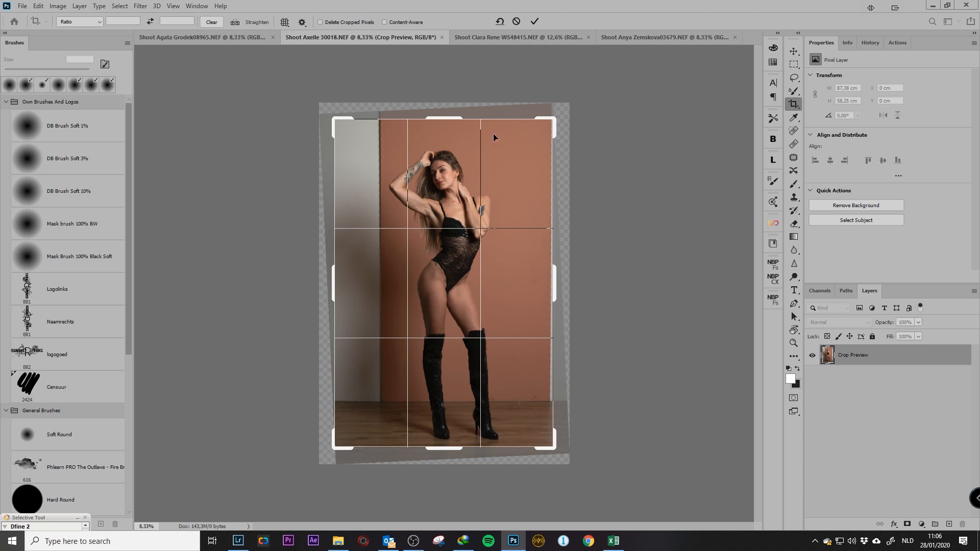
left_click(535, 21)
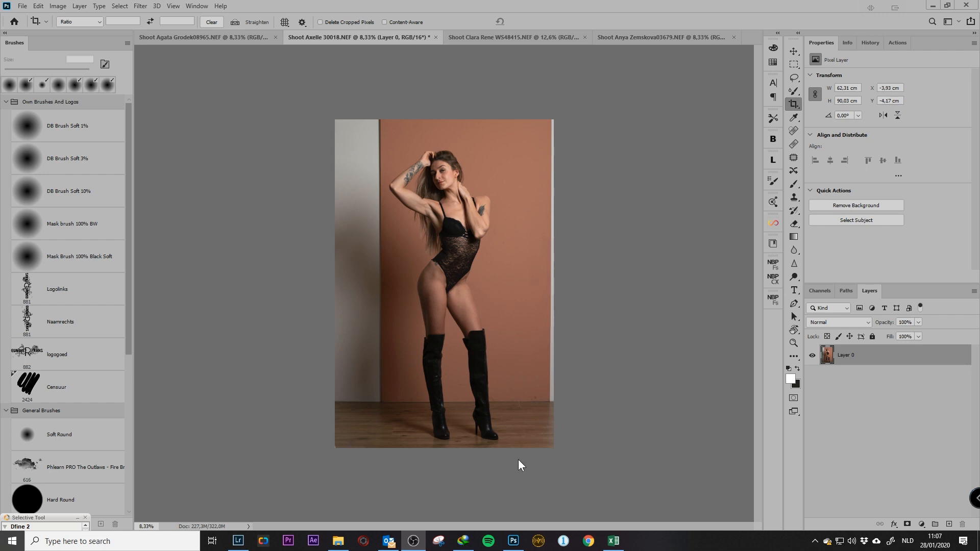
- Duplicate the straightened photo layer as a working copy, with no selection active
left_click(799, 74)
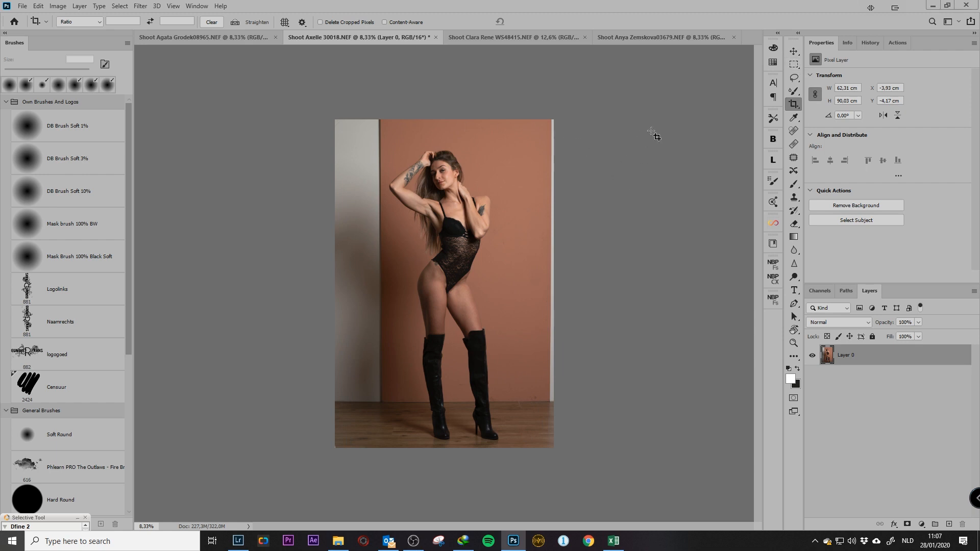
left_click(794, 64)
left_click_drag(521, 118, 575, 453)
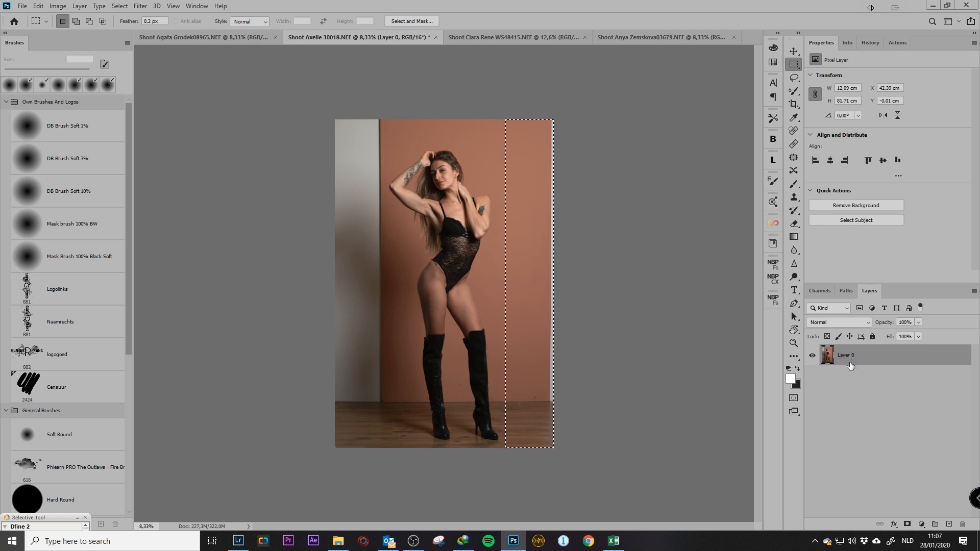
key("ctrl+d")
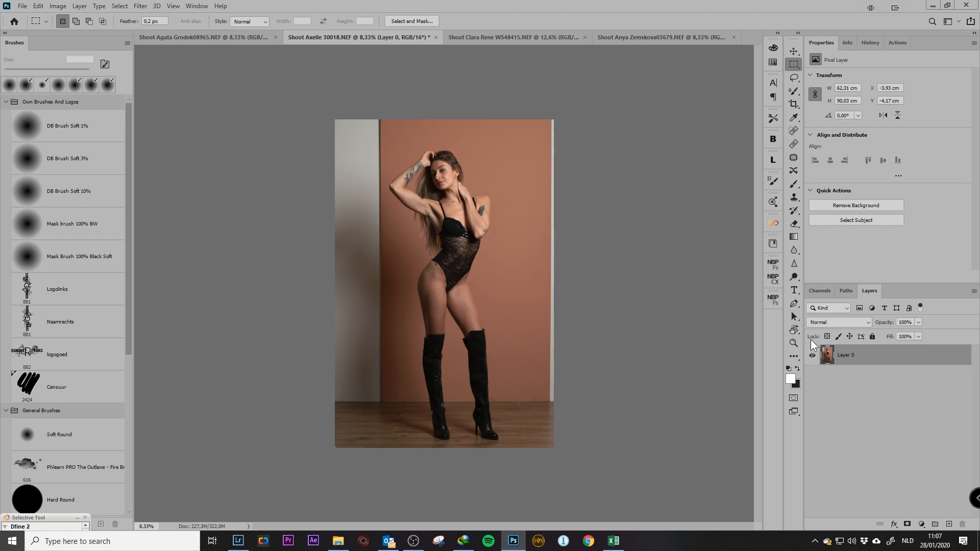
key("ctrl+j")
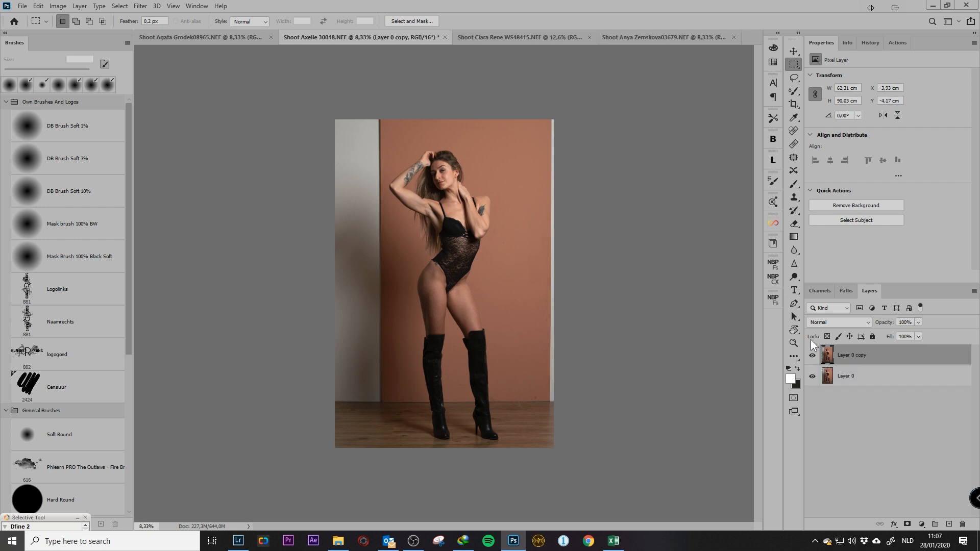
- Select the full-height strip right of the model and widen it with Content-Aware Scale, pushing the white backdrop edge out of frame
left_click_drag(505, 113, 594, 474)
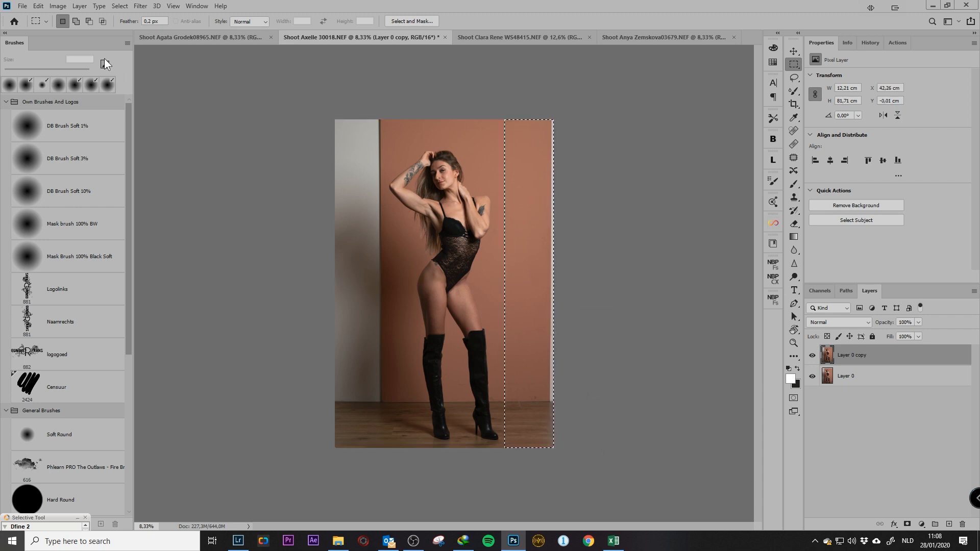
left_click(38, 6)
left_click(71, 192)
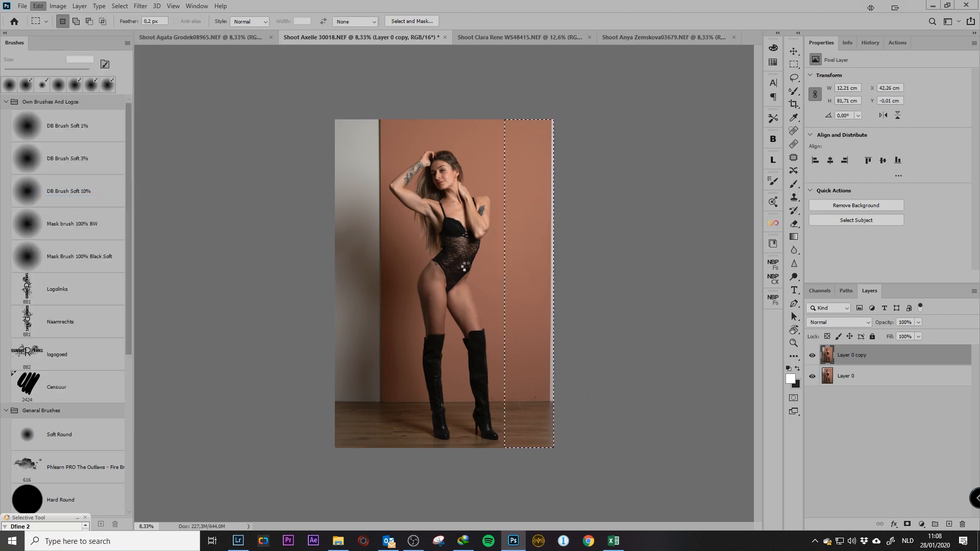
left_click_drag(554, 283, 559, 284)
key("Return")
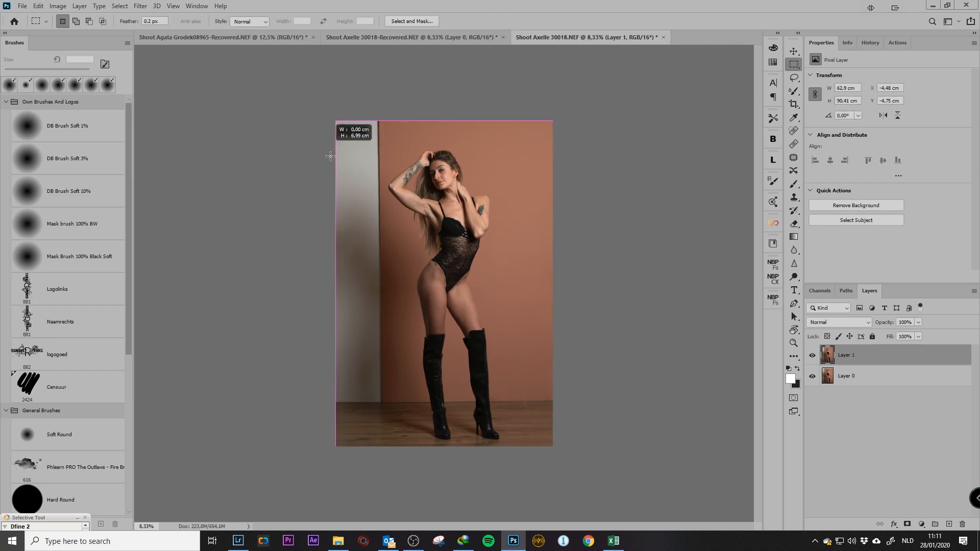
- Select the full-height strip left of the model and stretch it to about 1353% width with Content-Aware Scale until the grey wall leaves the frame; deselect
left_click_drag(331, 156, 395, 483)
left_click(38, 5)
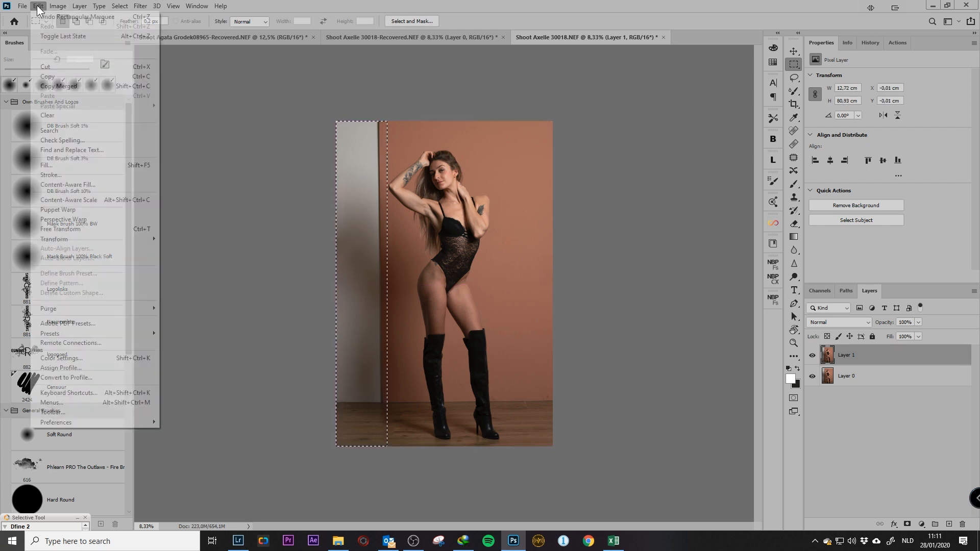
left_click(70, 201)
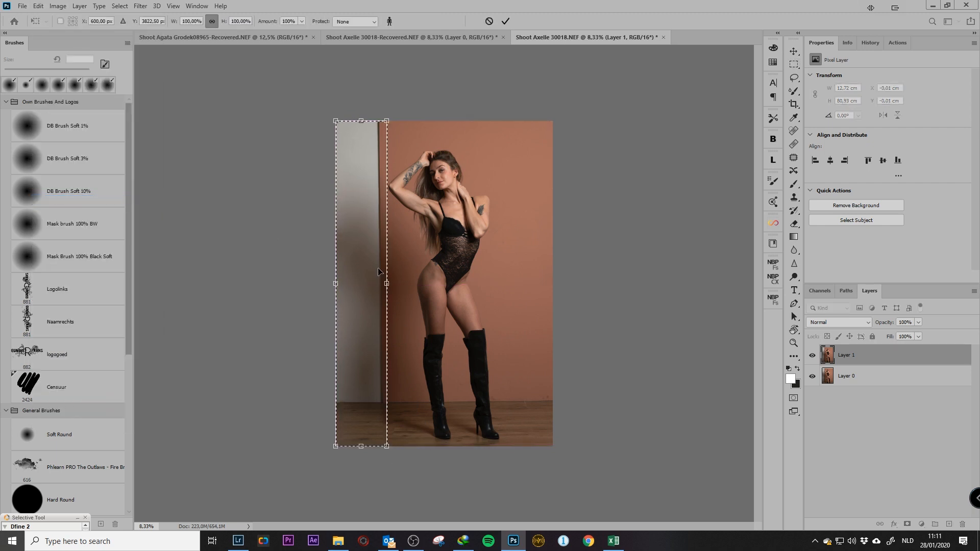
key("ctrl+minus")
key("ctrl+minus")
key("ctrl+minus")
mouse_move(386, 286)
left_mouse_down()
mouse_move(271, 303)
mouse_move(83, 303)
left_mouse_up()
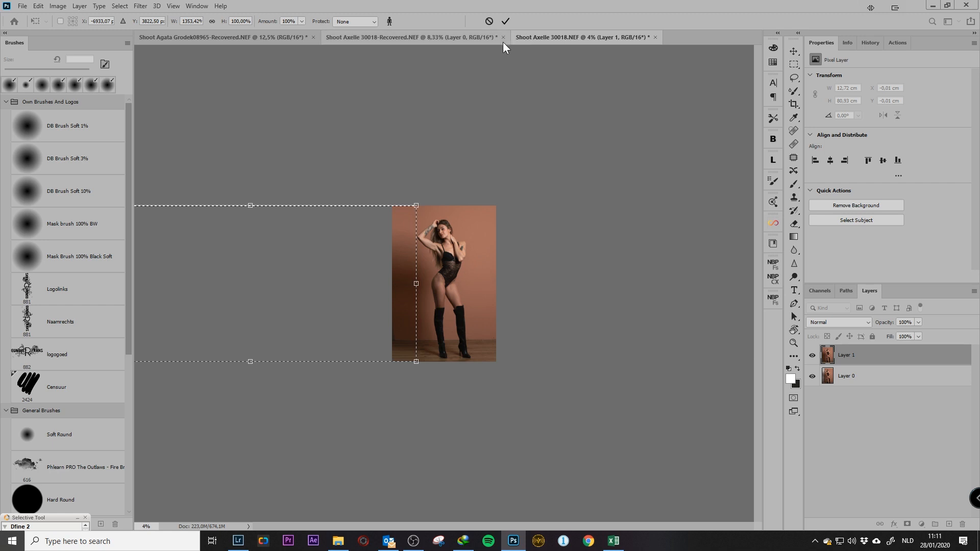
left_click(505, 21)
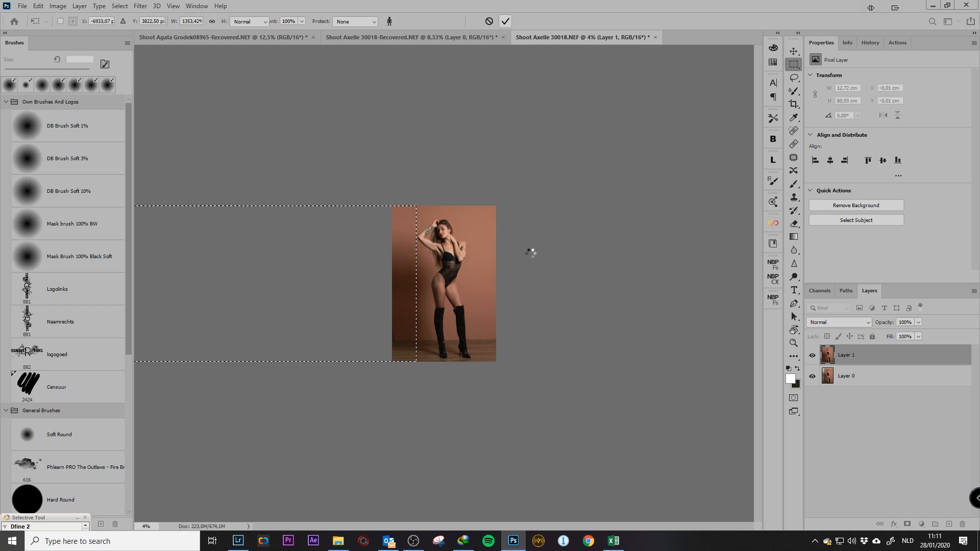
key("ctrl+d")
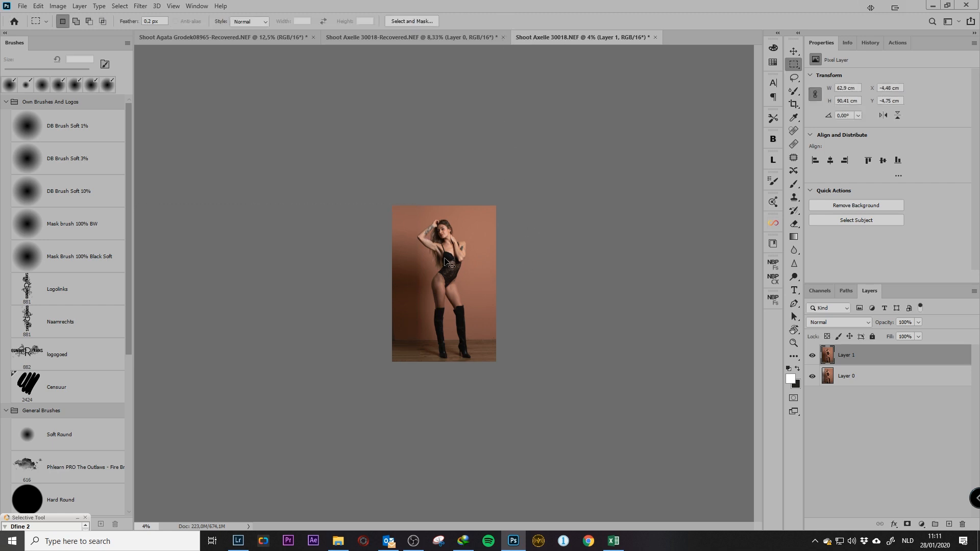
- Examine the stretched backdrop left of the model from floor to top edge for banding and uneven shadow
key("ctrl+plus")
key("ctrl+plus")
key("ctrl+plus")
key("ctrl+plus")
key("ctrl+plus")
left_click_drag(388, 238, 559, 359)
scroll(474, 231, "up", 2)
scroll(439, 261, "down", 5)
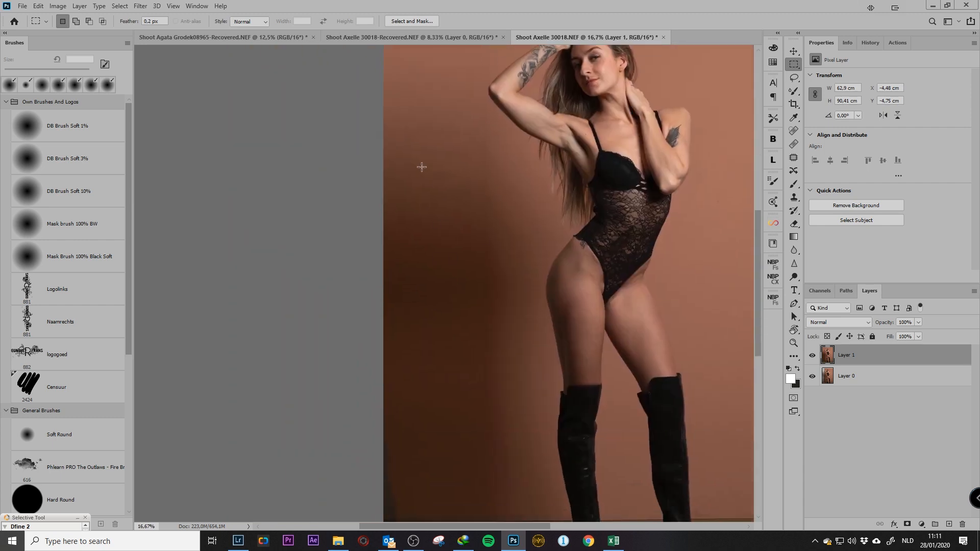
left_click_drag(474, 373, 457, 122)
left_click_drag(548, 273, 416, 295)
left_click_drag(383, 244, 466, 331)
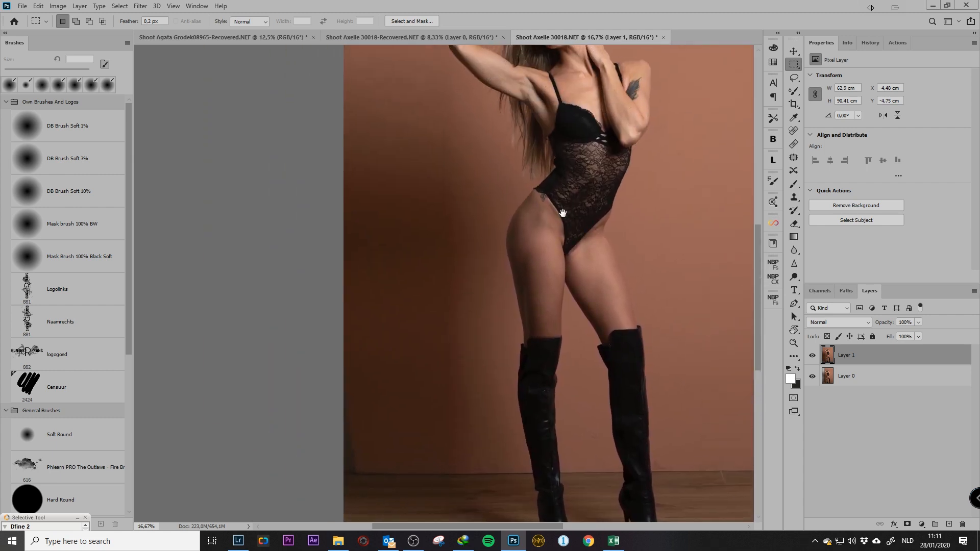
left_click_drag(563, 214, 593, 421)
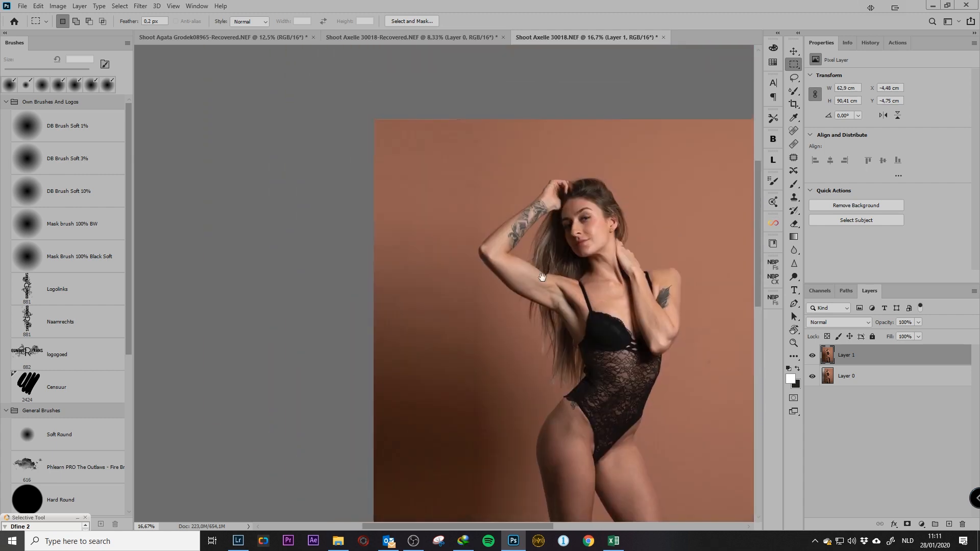
- Add an empty layer and brush sampled wall color over the upper-left backdrop with a soft brush of about 714 px at 20% flow
left_click(949, 524)
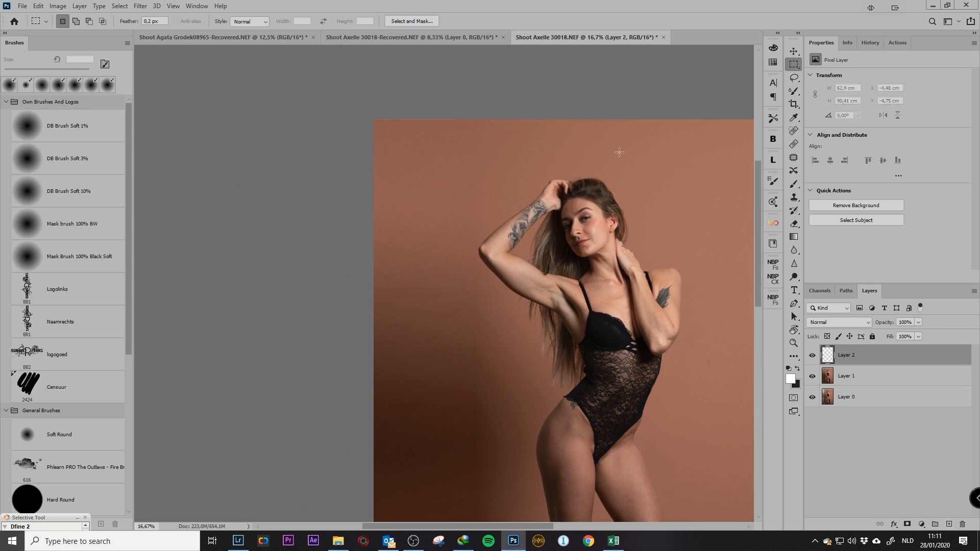
left_click(794, 186)
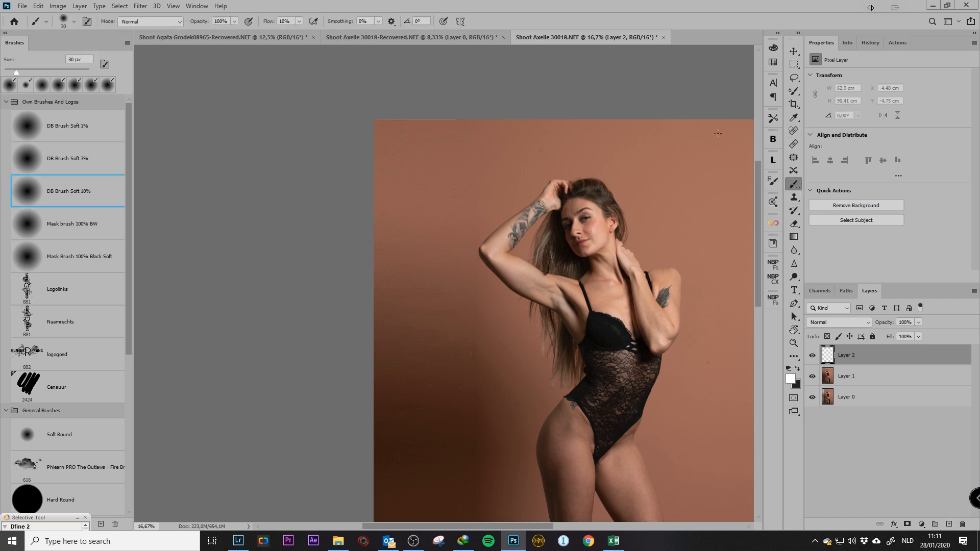
key("shift+2")
mouse_move(434, 196)
left_mouse_down()
mouse_move(455, 196)
mouse_move(445, 186)
left_mouse_up()
left_click(495, 169, "alt")
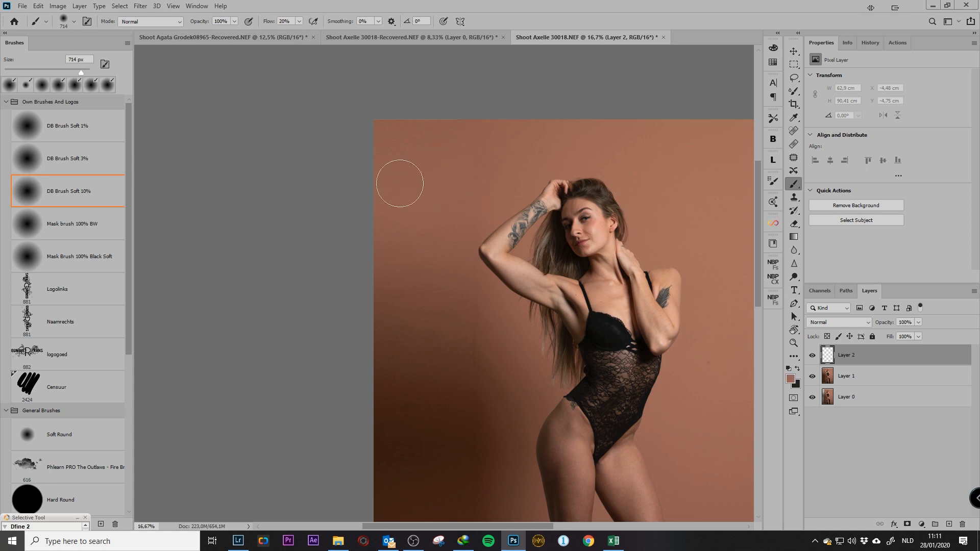
- Try blending the dark shadow left of the model with a sampled mid-tone at 20% flow, and undo the strokes
left_click(483, 304, "alt")
mouse_move(447, 290)
left_mouse_down()
mouse_move(476, 321)
mouse_move(446, 313)
mouse_move(390, 329)
mouse_move(435, 327)
left_mouse_up()
left_click_drag(464, 445, 457, 299)
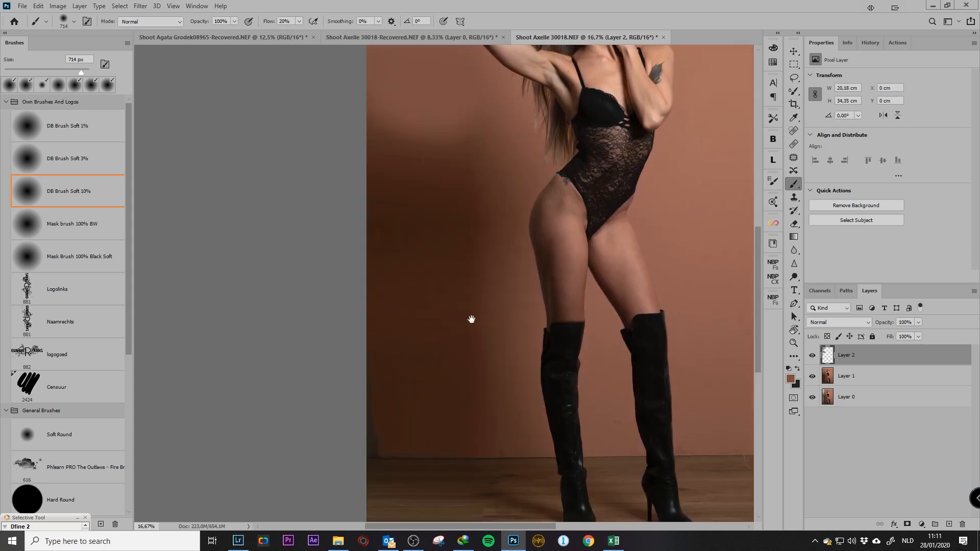
left_click_drag(467, 199, 467, 288)
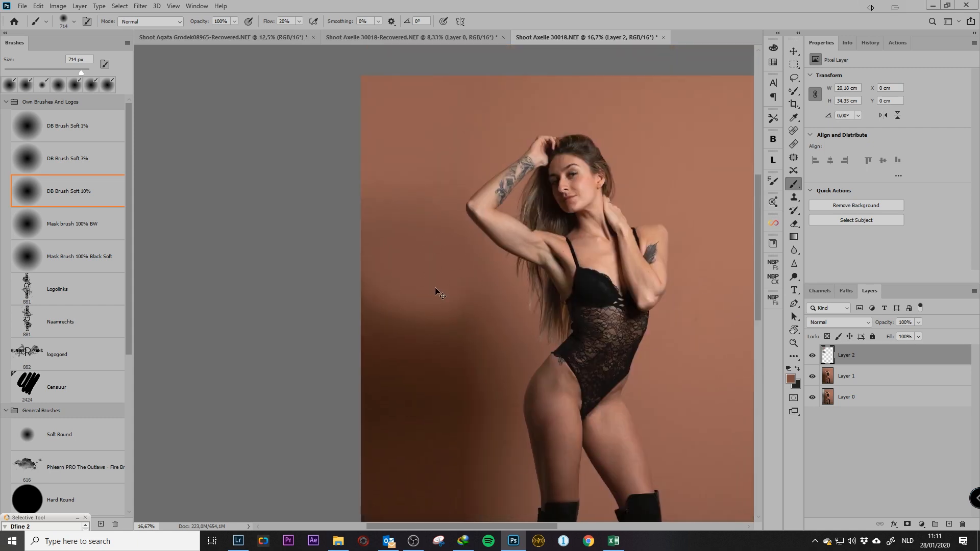
key("ctrl+z")
key("ctrl+z")
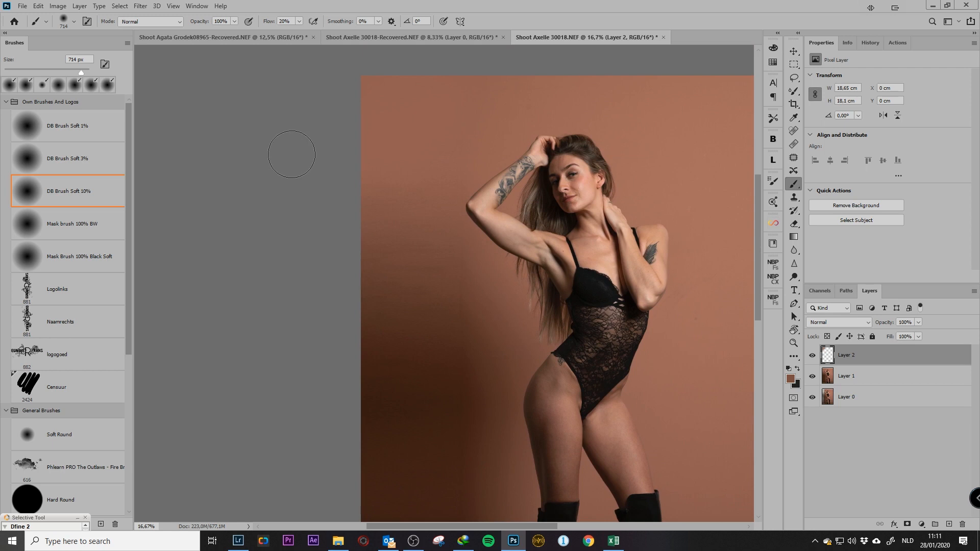
- Blend the left wall shadow with sampled tones at 10% flow, using a brush of about 1482 px, reduced to 594 px near the floor
key("shift+1")
mouse_move(441, 288)
left_mouse_down("alt")
mouse_move(505, 293)
mouse_move(429, 286)
mouse_move(415, 304)
mouse_move(319, 311)
mouse_move(472, 424)
mouse_move(441, 284)
left_mouse_up("alt")
left_click(454, 291)
left_click(495, 326, "alt")
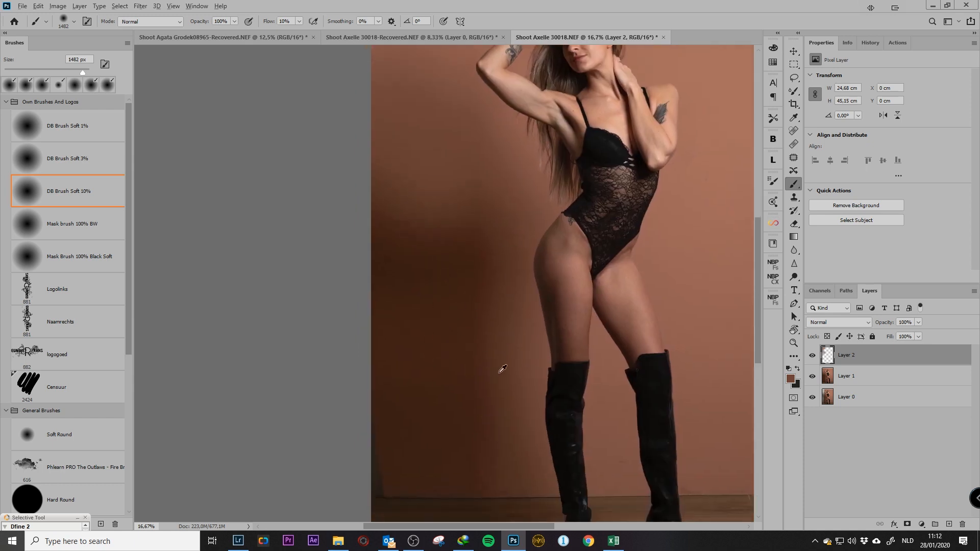
mouse_move(453, 437)
left_mouse_down()
mouse_move(393, 350)
mouse_move(431, 221)
mouse_move(334, 351)
mouse_move(415, 179)
mouse_move(477, 227)
mouse_move(433, 422)
mouse_move(389, 224)
mouse_move(379, 229)
mouse_move(433, 370)
left_mouse_up()
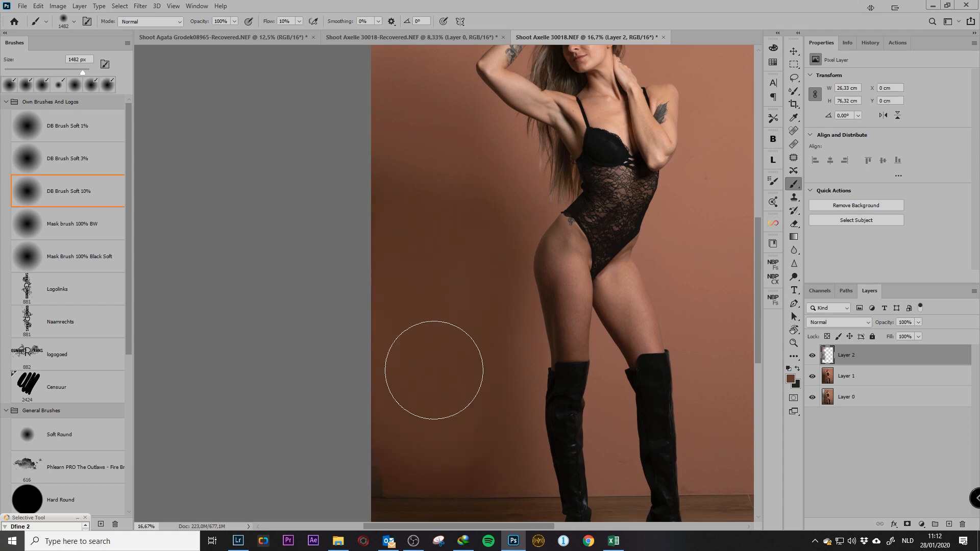
left_click_drag(484, 424, 466, 411, "alt")
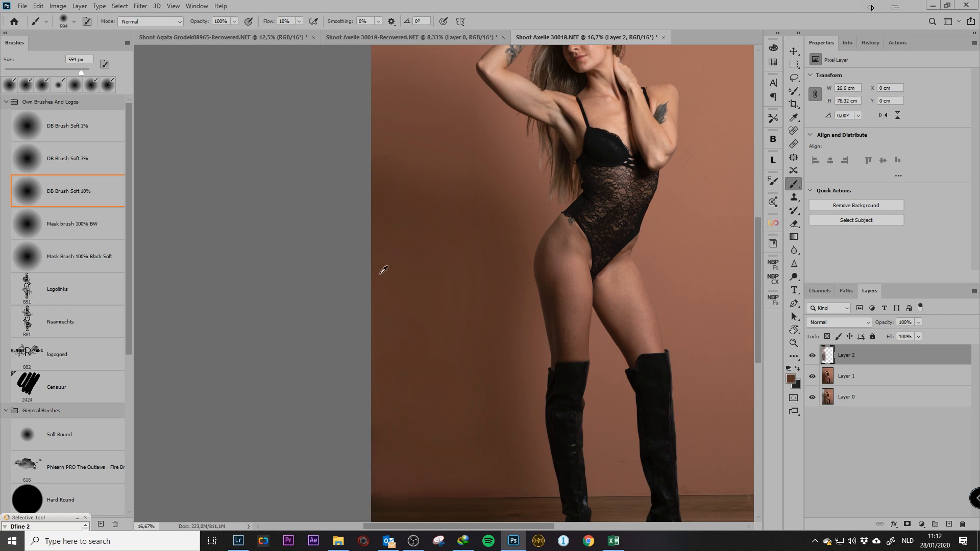
- Enlarge the brush to about 1778 px and soften the left backdrop's light-to-shadow transition with sampled wall color
scroll(386, 275, "down", 3)
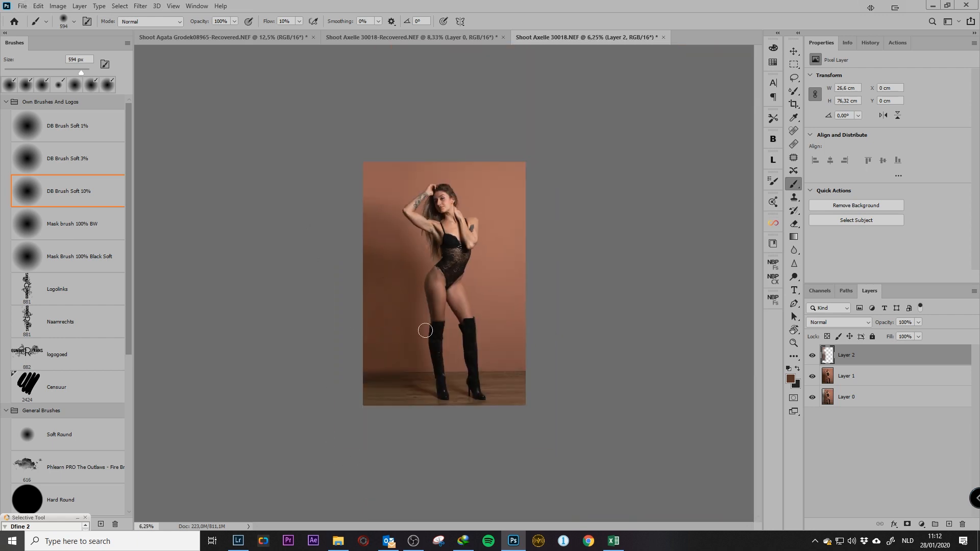
left_click_drag(389, 282, 408, 282)
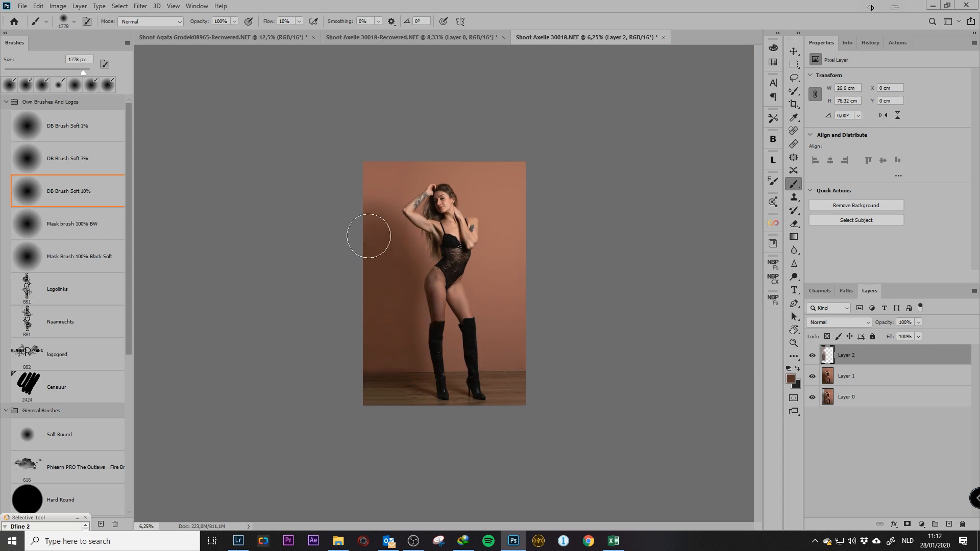
left_click(402, 306)
left_click(390, 187, "alt")
mouse_move(373, 290)
left_mouse_down()
mouse_move(379, 309)
mouse_move(388, 296)
mouse_move(395, 313)
mouse_move(404, 259)
mouse_move(405, 266)
mouse_move(382, 287)
mouse_move(370, 223)
mouse_move(372, 341)
mouse_move(342, 355)
mouse_move(354, 324)
left_mouse_up()
- Examine the painted backdrop beside the model up close for remaining banding and check the overall transition
key("ctrl+plus")
key("ctrl+plus")
key("ctrl+plus")
key("ctrl+plus")
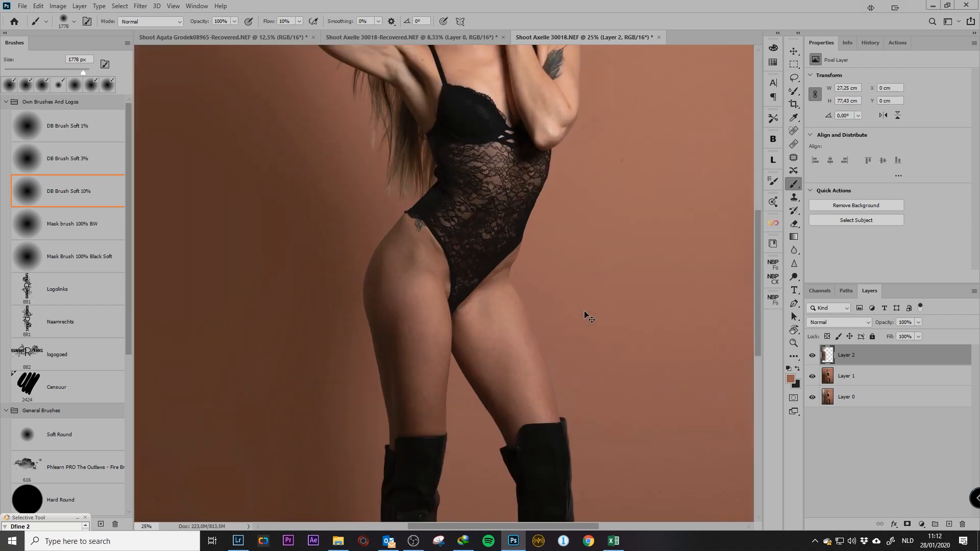
mouse_move(361, 274)
left_mouse_down()
mouse_move(485, 240)
mouse_move(537, 291)
left_mouse_up()
key("ctrl+plus")
key("ctrl+plus")
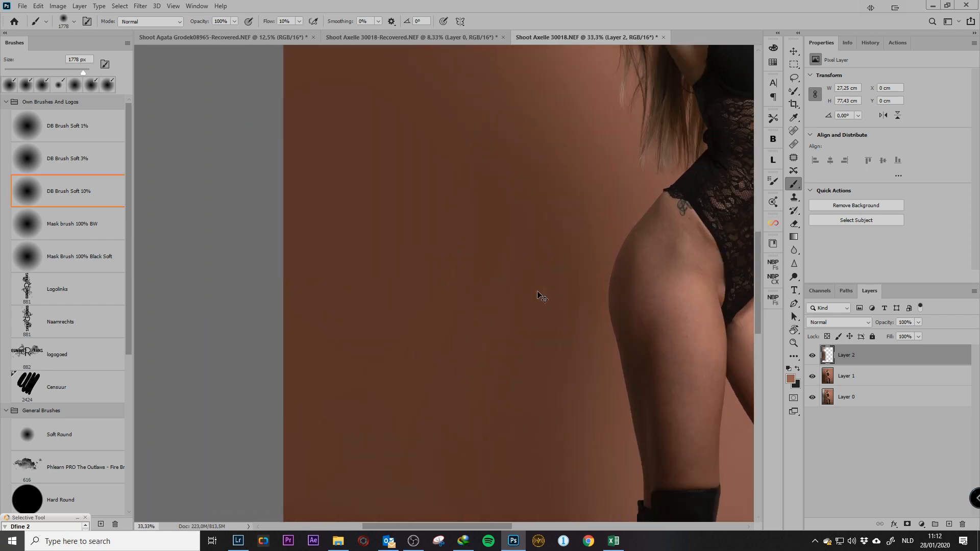
key("ctrl+minus")
left_click_drag(569, 301, 348, 302)
left_click_drag(458, 162, 380, 163)
key("ctrl+minus")
key("ctrl+minus")
key("ctrl+minus")
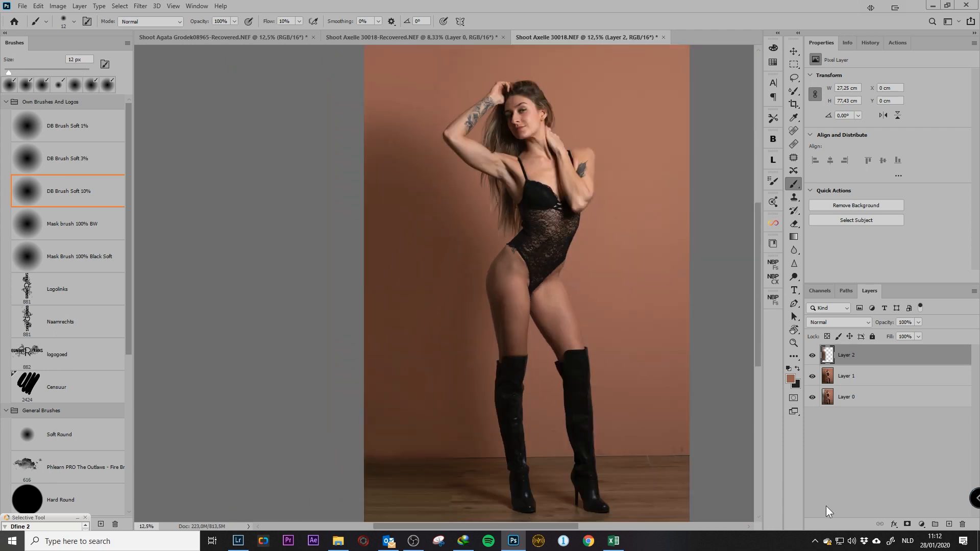
- Add a layer above the painted one, fill it with 50% Gray at 100% opacity, and set its blend mode to Soft Light
left_click(947, 523)
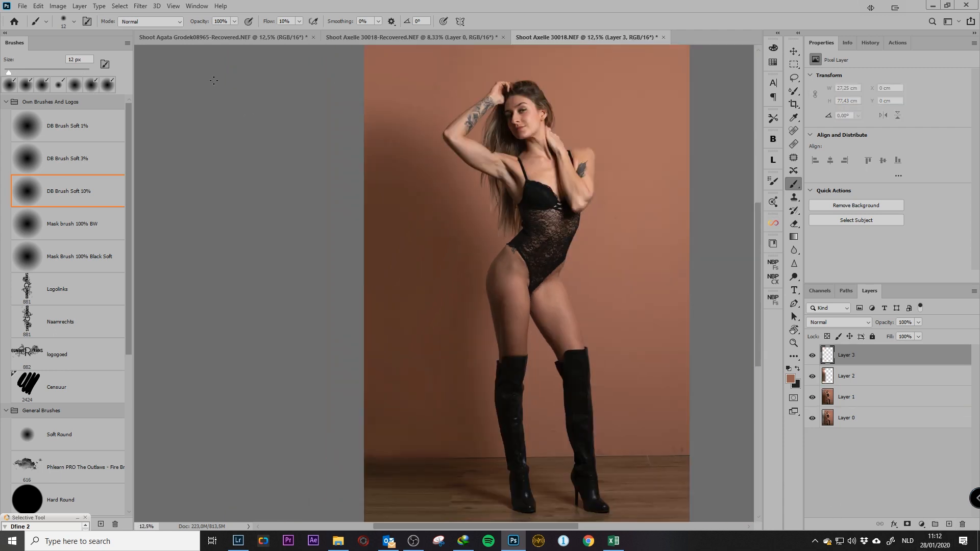
left_click(40, 7)
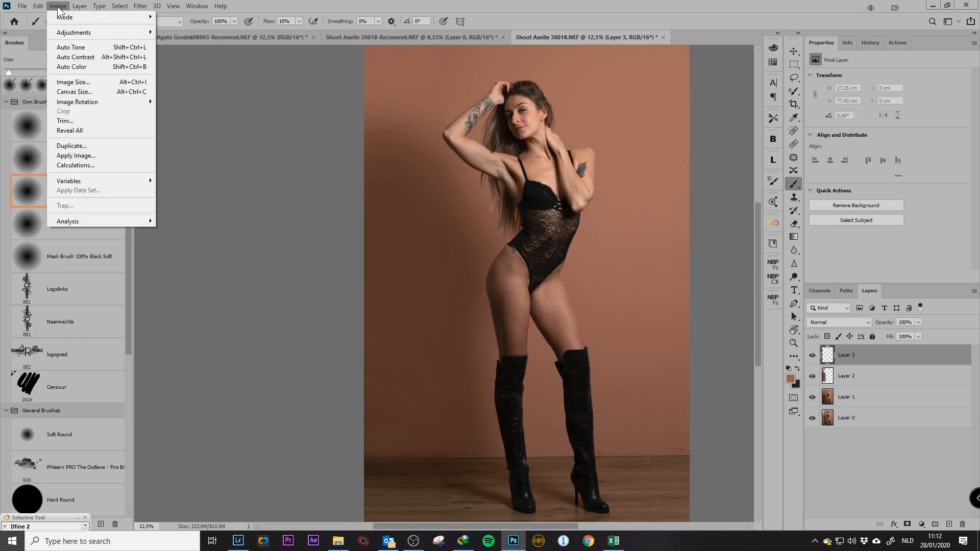
left_click(47, 165)
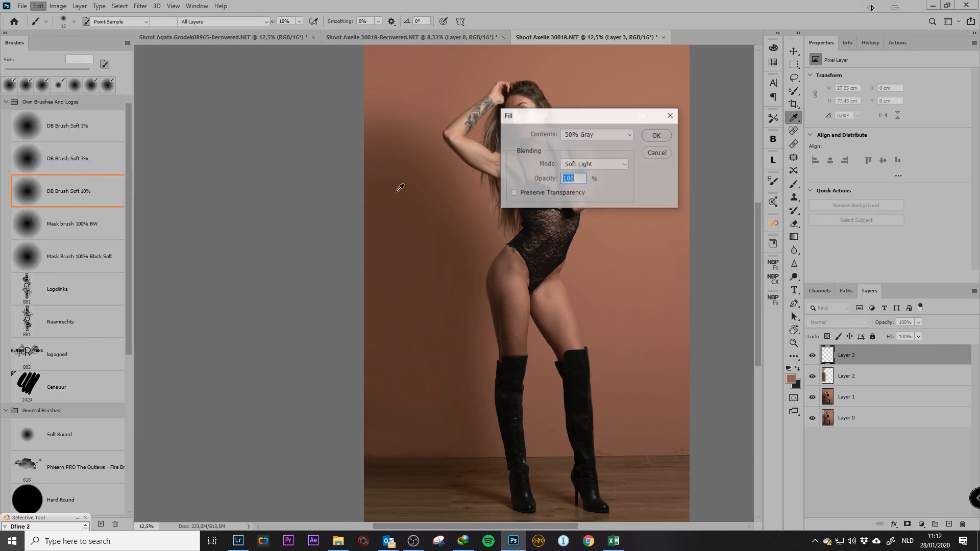
left_click(657, 135)
key("b")
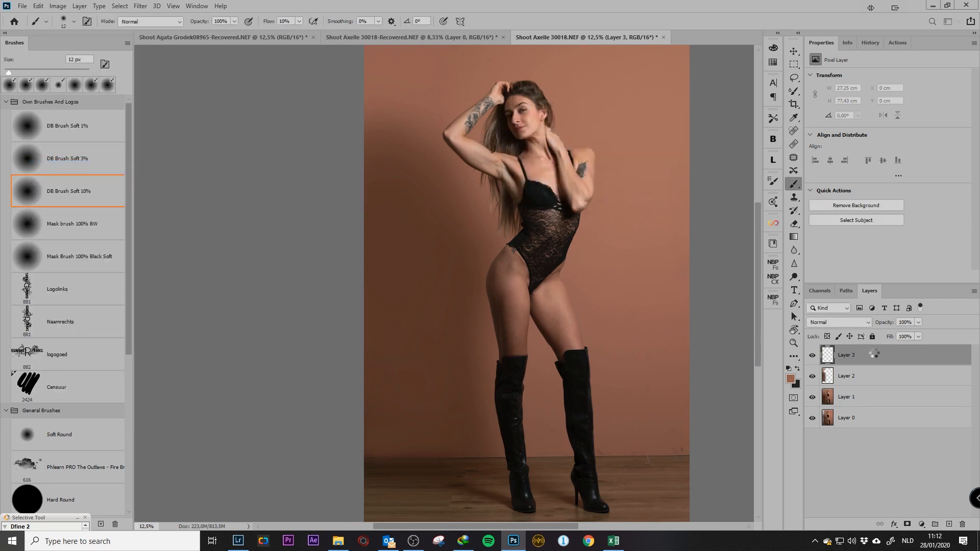
left_click(842, 322)
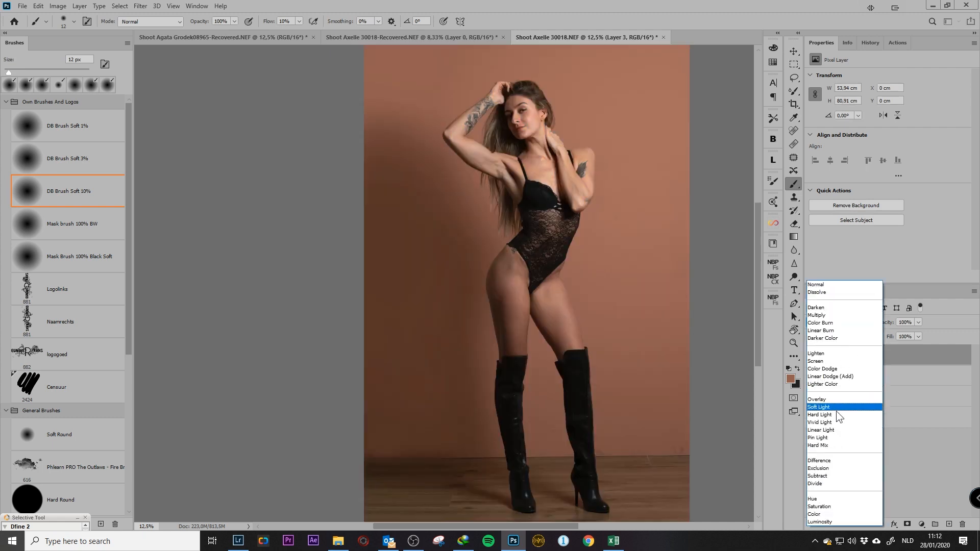
left_click(840, 405)
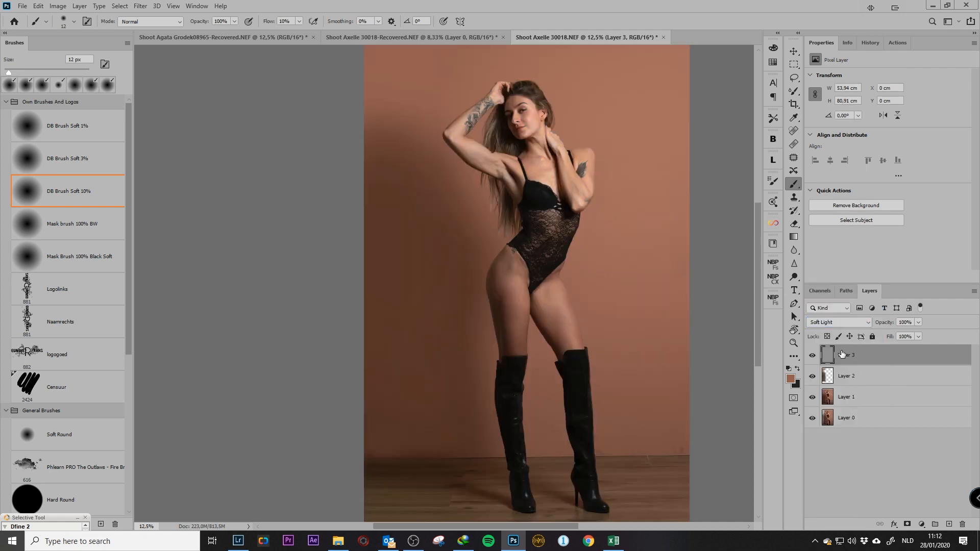
- Apply Add Noise to the gray Soft Light layer at 7.73%, with Uniform distribution and Monochromatic enabled, judging the grain against the wall
left_click(139, 5)
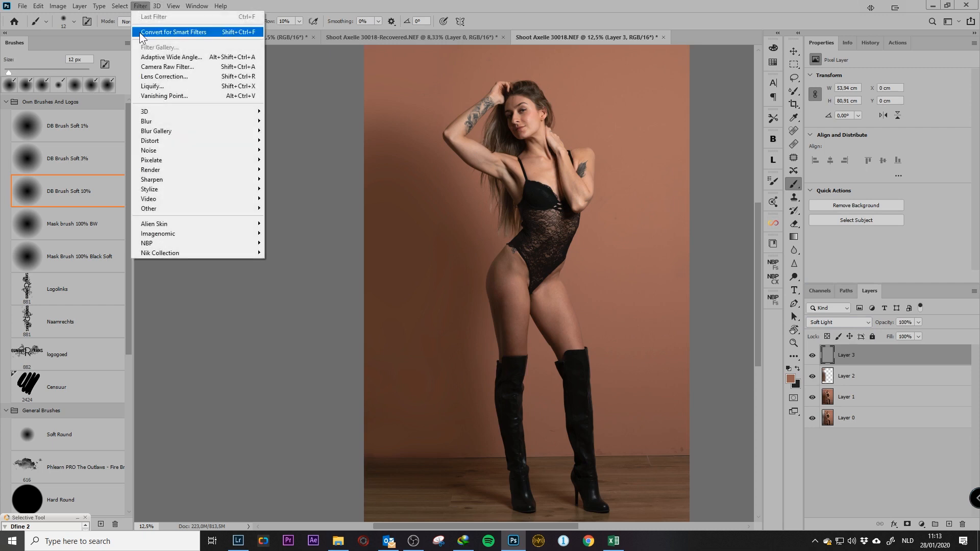
mouse_move(187, 150)
left_click(280, 151)
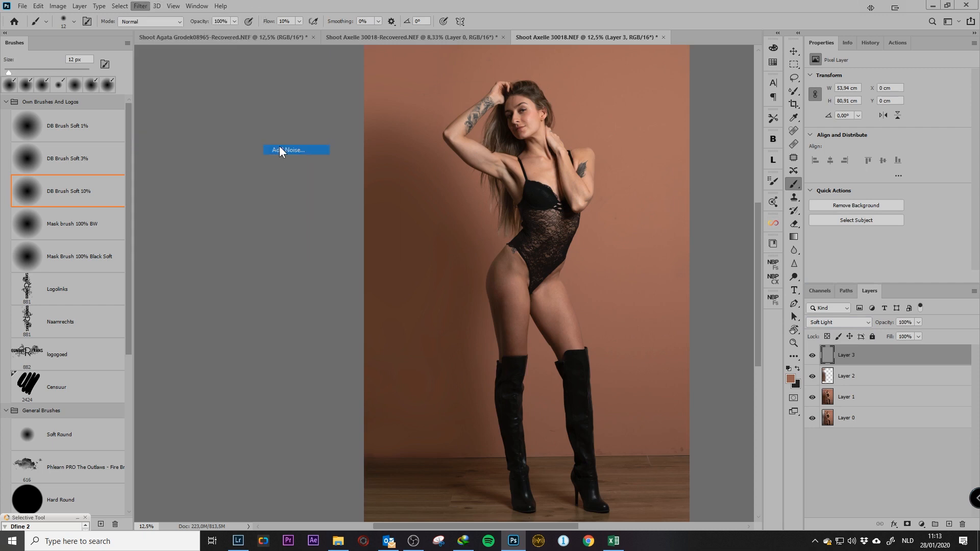
key("ctrl+plus")
key("ctrl+plus")
key("ctrl+plus")
key("ctrl+plus")
key("ctrl+plus")
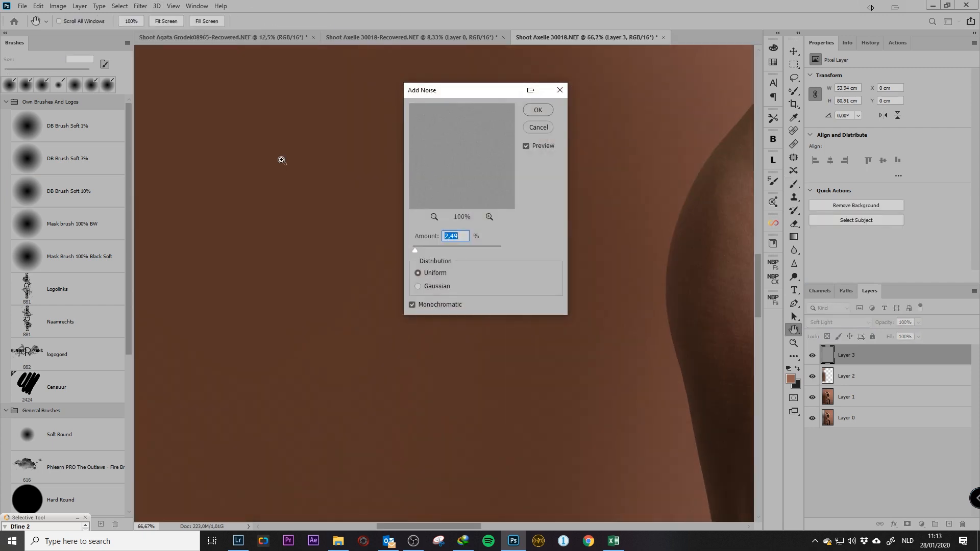
left_click_drag(364, 240, 367, 346)
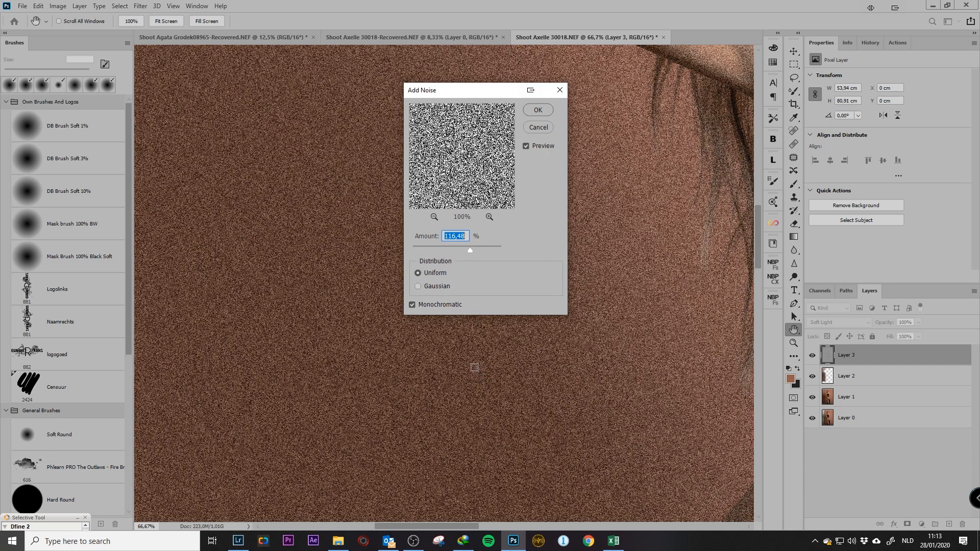
key("ctrl+minus")
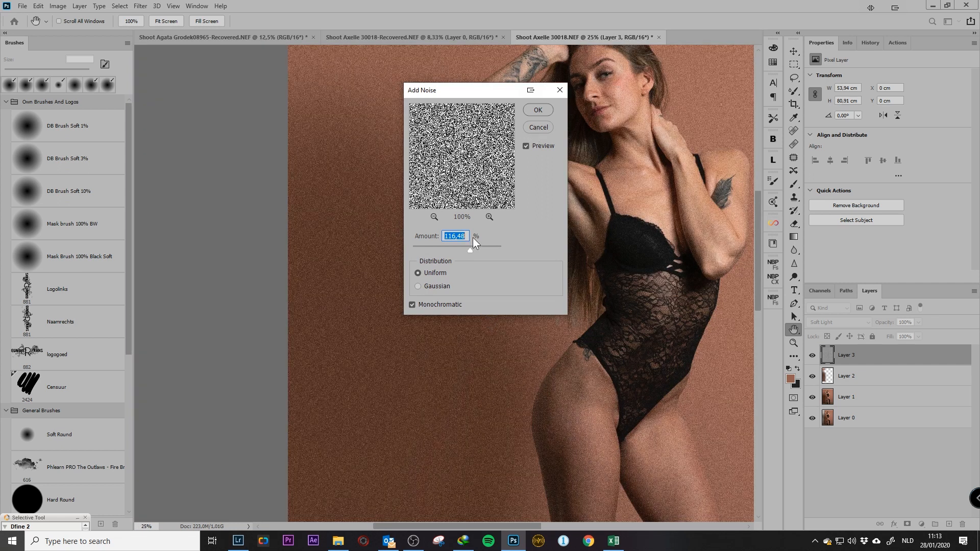
left_click_drag(421, 252, 420, 252)
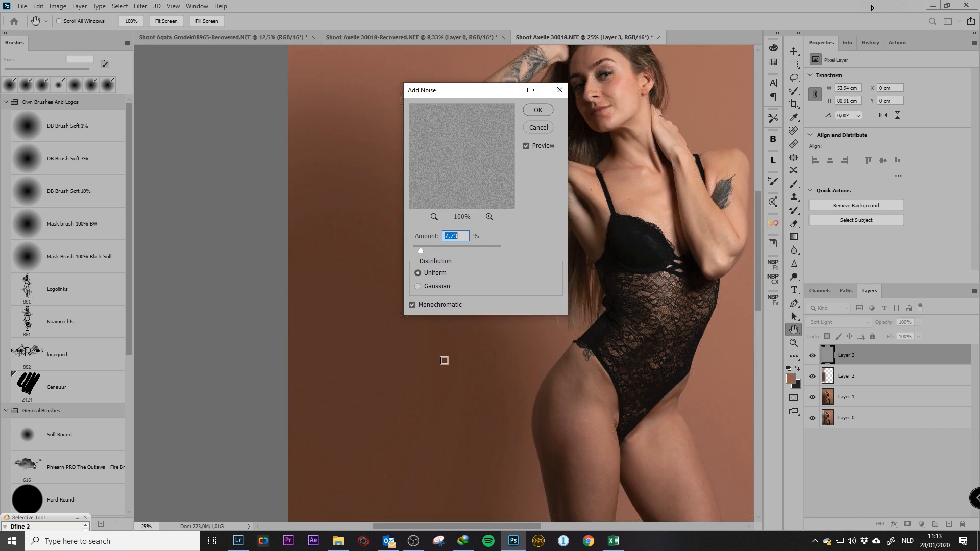
scroll(441, 329, "up", 3)
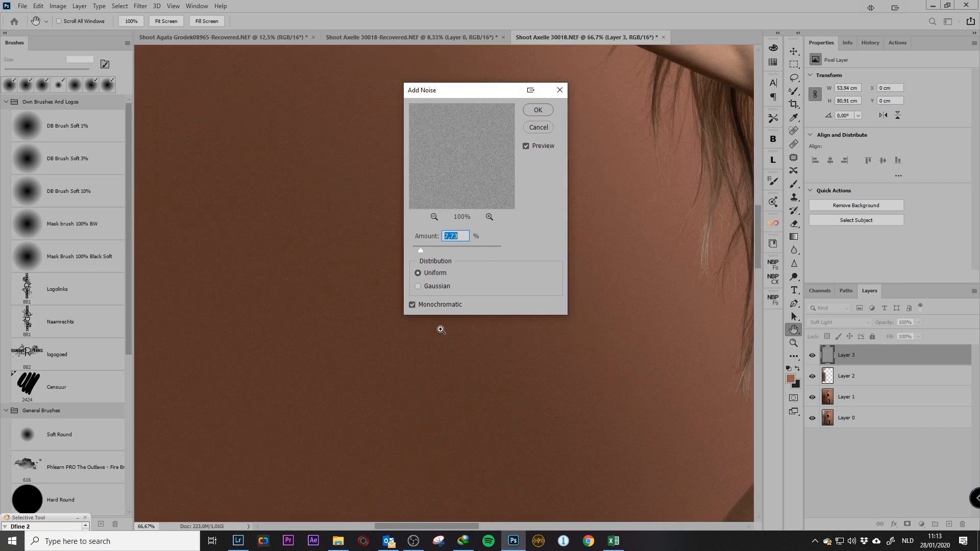
scroll(440, 329, "down", 2)
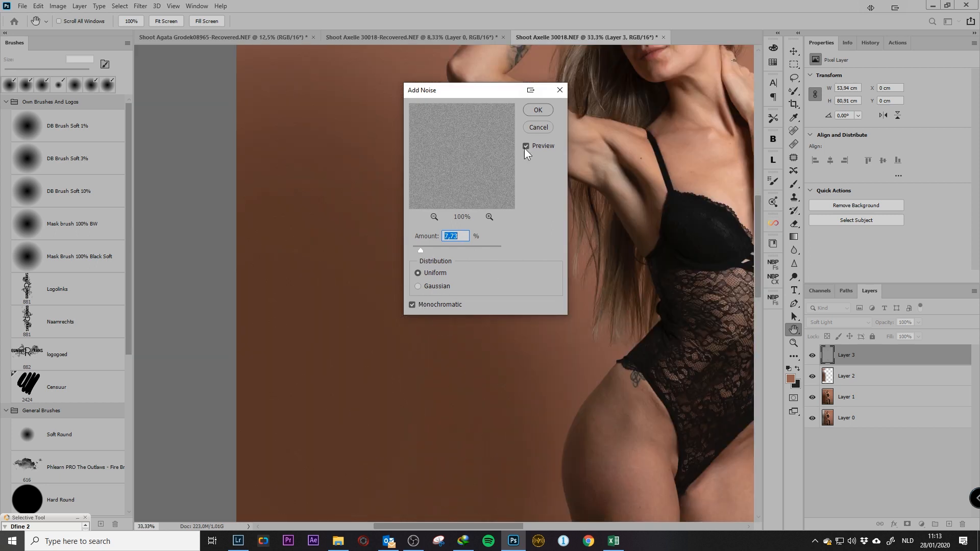
left_click(538, 109)
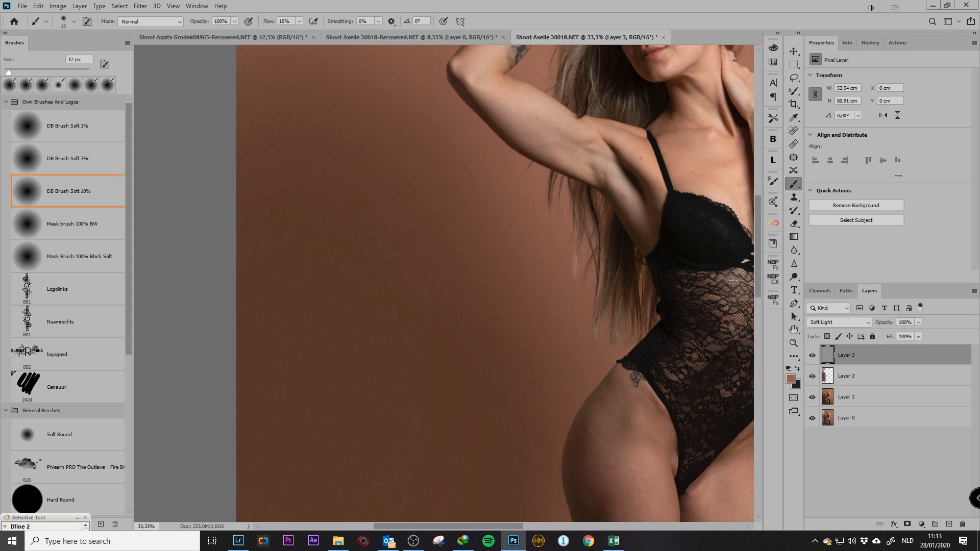
- Clip the noise layer to the painted backdrop layer below it and check the wall grain up close
scroll(733, 280, "down", 2)
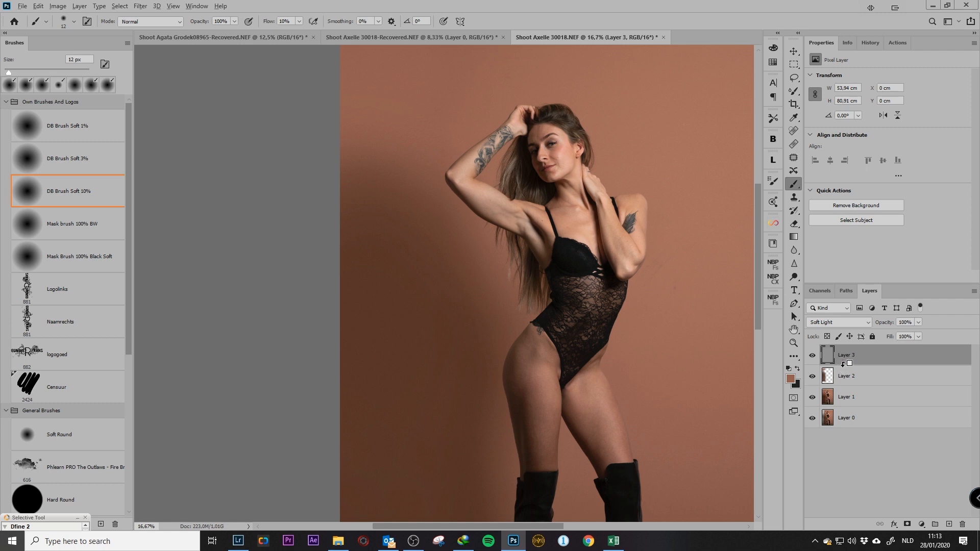
left_click(843, 363, "alt")
mouse_move(439, 314)
left_mouse_down()
mouse_move(505, 372)
mouse_move(490, 358)
left_mouse_up()
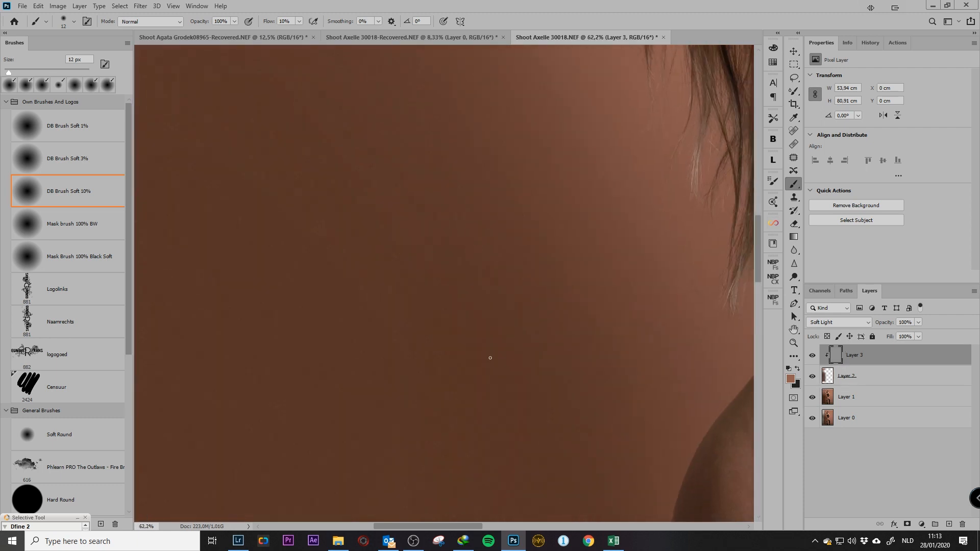
scroll(489, 358, "down", 4)
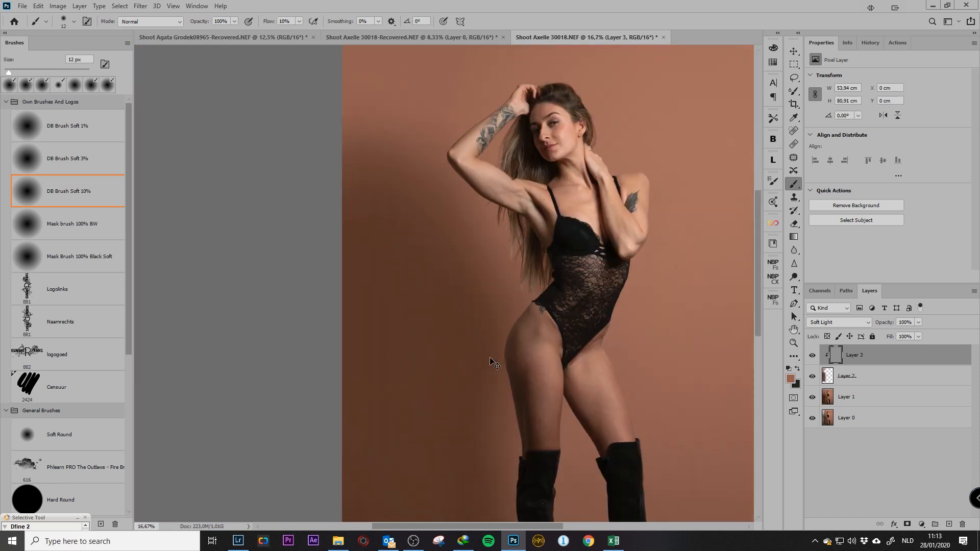
left_click_drag(418, 296, 488, 398)
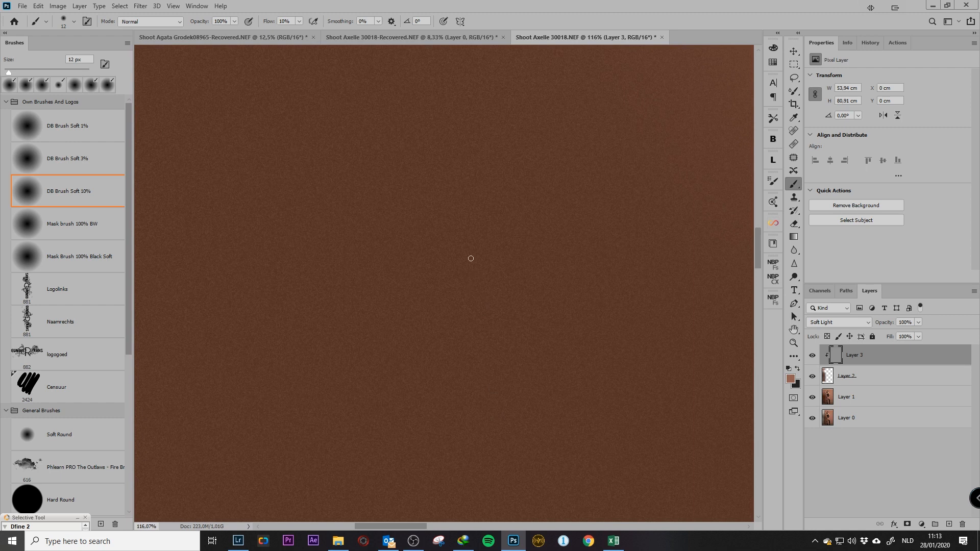
scroll(470, 260, "down", 8)
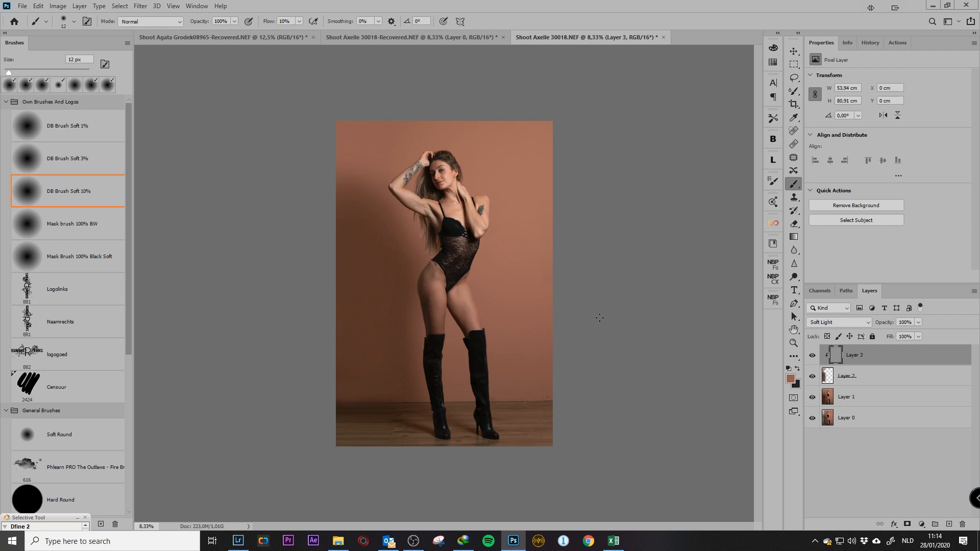
- Add a new layer on top and heal the dark stains on the right end of the wall base with the Content-Aware Spot Healing Brush
left_click_drag(550, 406, 520, 400)
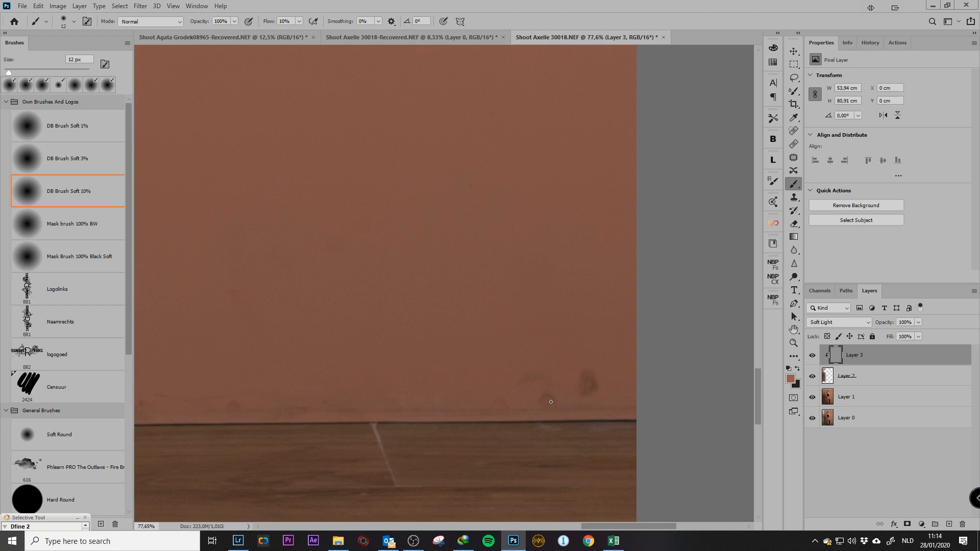
left_click(794, 157)
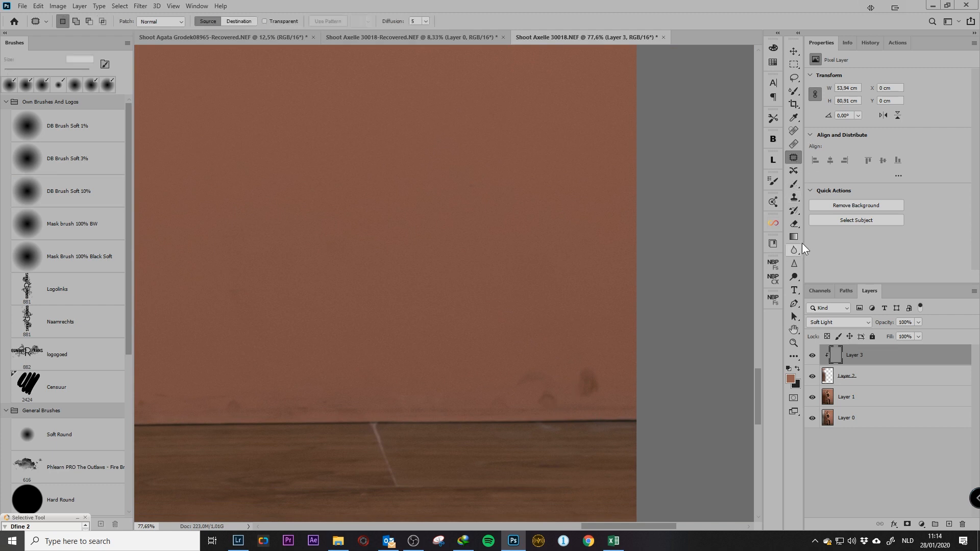
left_click(794, 130)
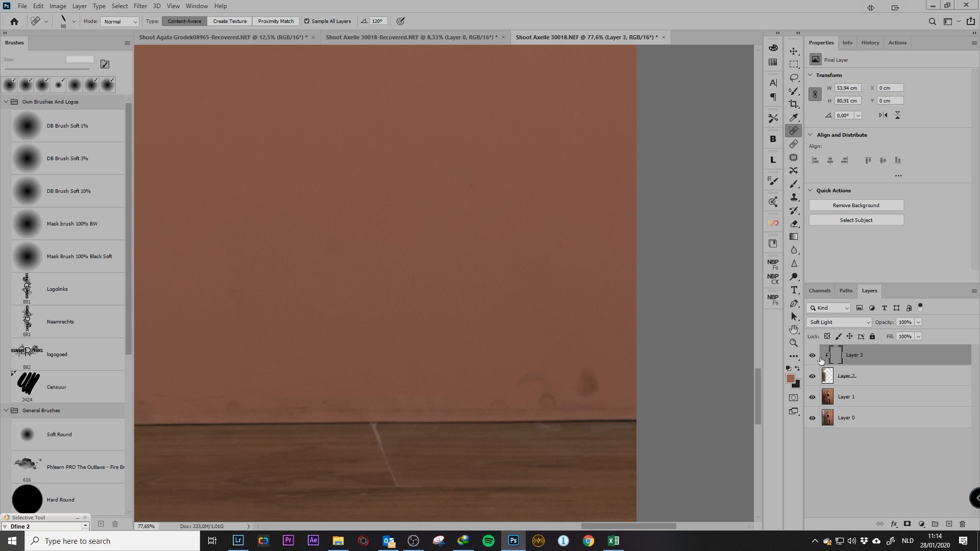
left_click(947, 525)
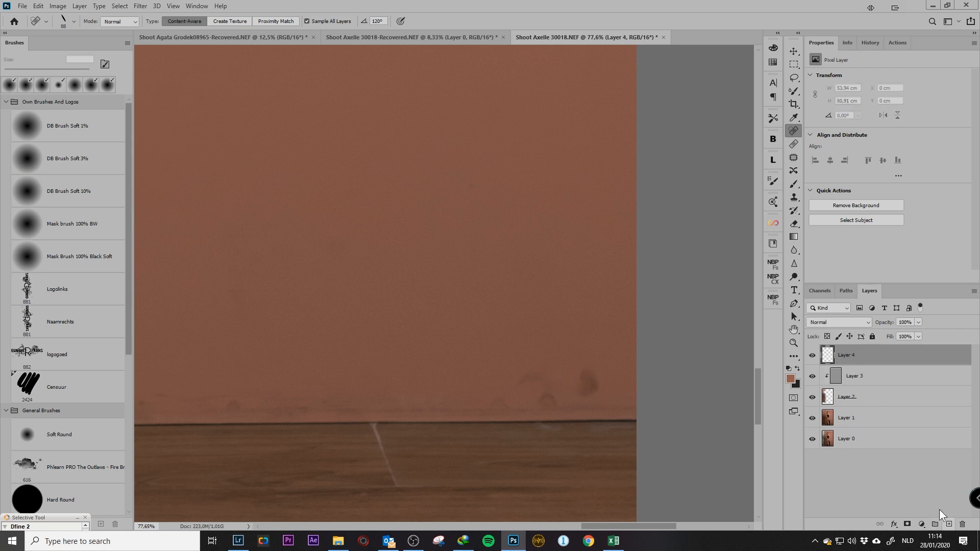
mouse_move(582, 365)
left_mouse_down()
mouse_move(575, 387)
mouse_move(536, 379)
mouse_move(562, 394)
left_mouse_up()
left_click_drag(388, 357, 567, 339)
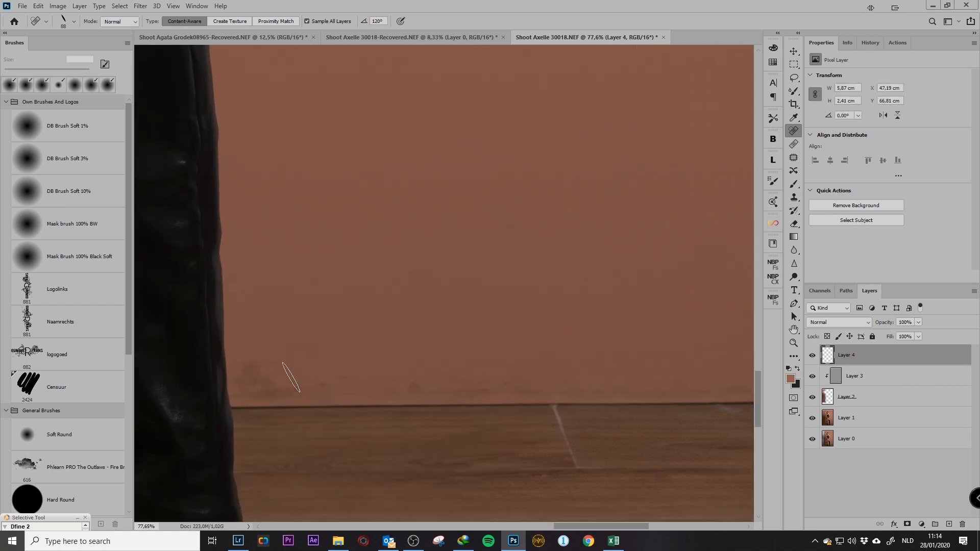
- Clone clean wall over the smudges above the floor line right of the boots, using a 109 px soft Clone Stamp at 10% flow
key("s")
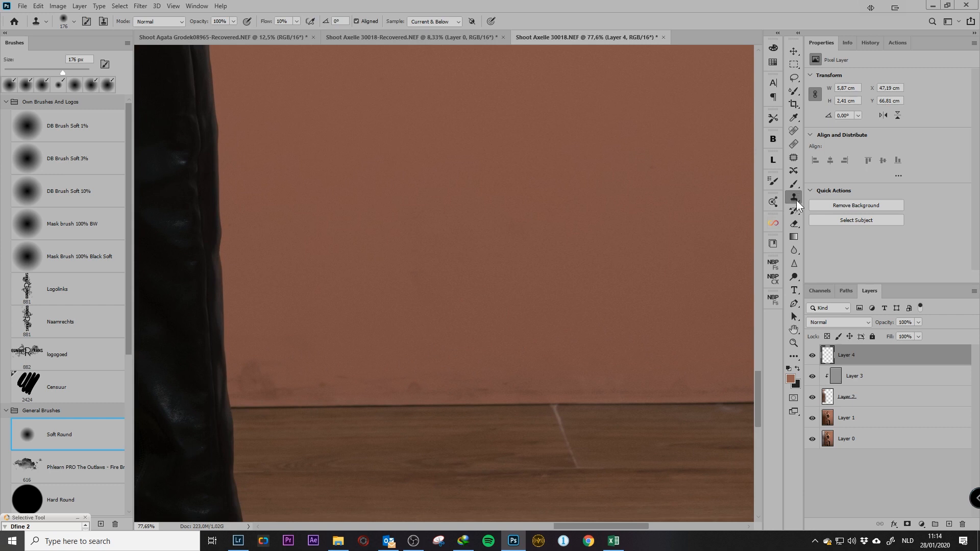
left_click_drag(467, 366, 457, 369, "alt")
left_click_drag(429, 404, 418, 422, "alt")
left_click(274, 343, "alt")
mouse_move(244, 362)
left_mouse_down()
mouse_move(276, 362)
mouse_move(322, 384)
mouse_move(595, 383)
mouse_move(518, 365)
left_mouse_up()
left_click_drag(473, 332, 334, 304)
left_click(413, 304, "alt")
mouse_move(411, 343)
left_mouse_down()
mouse_move(355, 358)
mouse_move(490, 346)
mouse_move(448, 339)
mouse_move(680, 344)
mouse_move(645, 332)
mouse_move(455, 350)
mouse_move(658, 353)
mouse_move(573, 351)
mouse_move(611, 335)
left_mouse_up()
left_click(556, 328, "alt")
left_click_drag(384, 306, 505, 339)
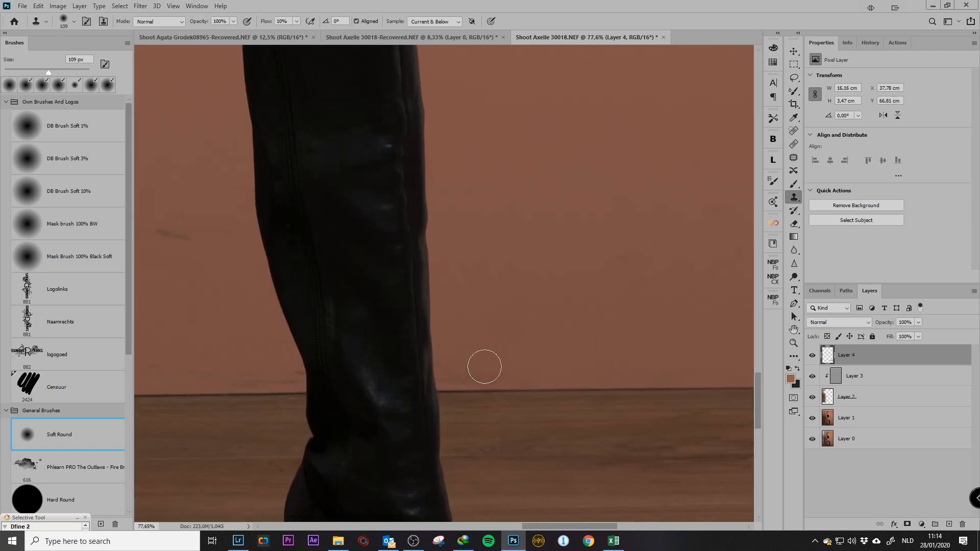
- Clone away the marks on the wall between the boots and along the wall base to their left with the 109 px stamp
mouse_move(353, 335)
left_mouse_down()
mouse_move(437, 266)
mouse_move(446, 353)
mouse_move(385, 373)
mouse_move(383, 319)
mouse_move(425, 346)
left_mouse_up()
left_click(361, 275, "alt")
left_click(458, 364, "alt")
mouse_move(453, 399)
left_mouse_down()
mouse_move(265, 404)
mouse_move(397, 386)
left_mouse_up()
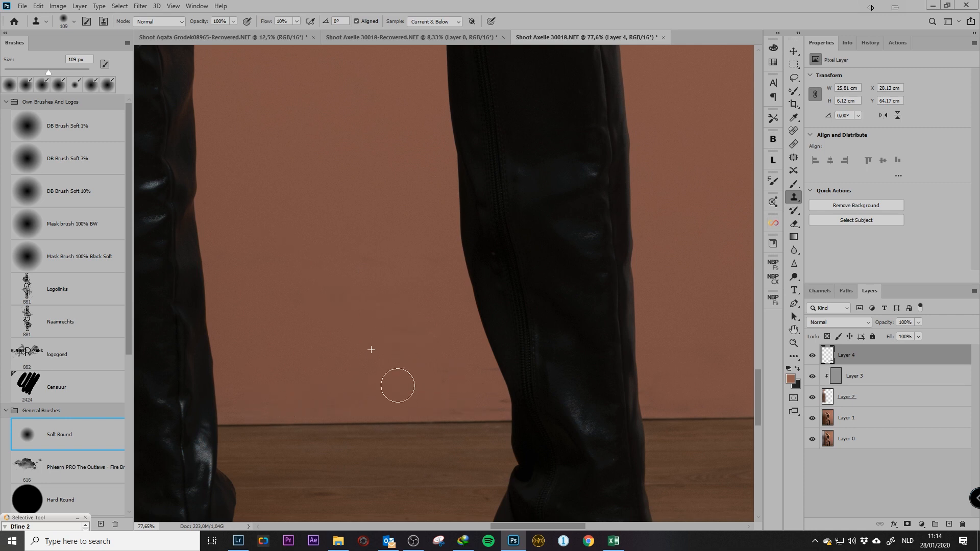
left_click_drag(300, 352, 539, 345)
mouse_move(324, 408)
left_mouse_down()
mouse_move(437, 354)
mouse_move(365, 389)
mouse_move(433, 376)
mouse_move(364, 365)
mouse_move(411, 497)
left_mouse_up()
mouse_move(361, 321)
left_mouse_down()
mouse_move(396, 369)
mouse_move(366, 384)
left_mouse_up()
left_click_drag(516, 332, 402, 365)
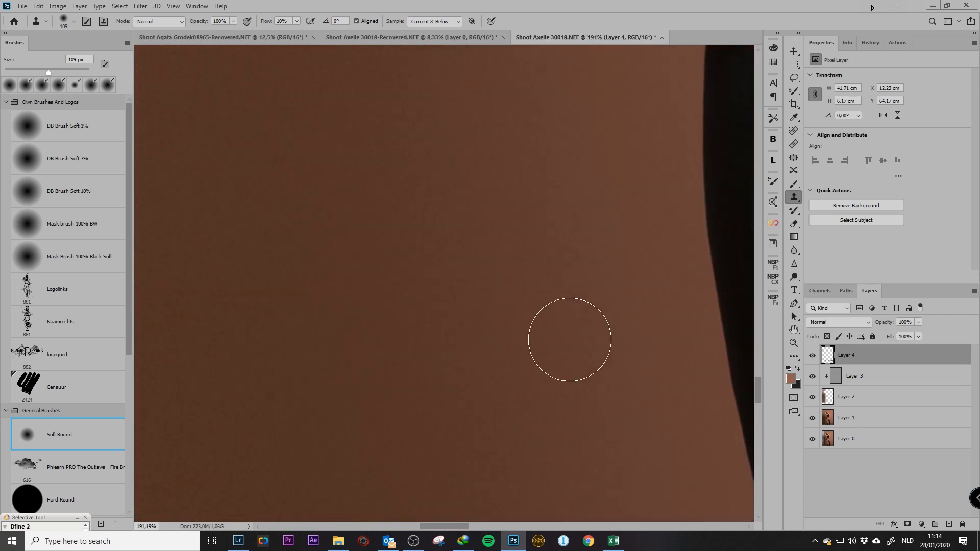
- Examine the retouched left wall, boots and body edges at several magnifications and check the complete image
left_click_drag(322, 321, 516, 315)
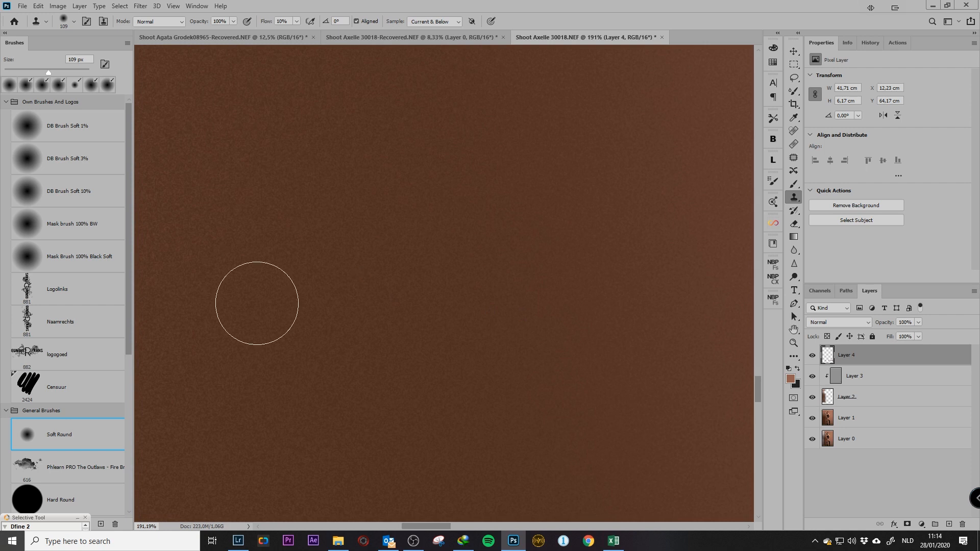
key("ctrl+minus")
key("ctrl+minus")
key("ctrl+minus")
key("ctrl+minus")
key("ctrl+minus")
key("ctrl+minus")
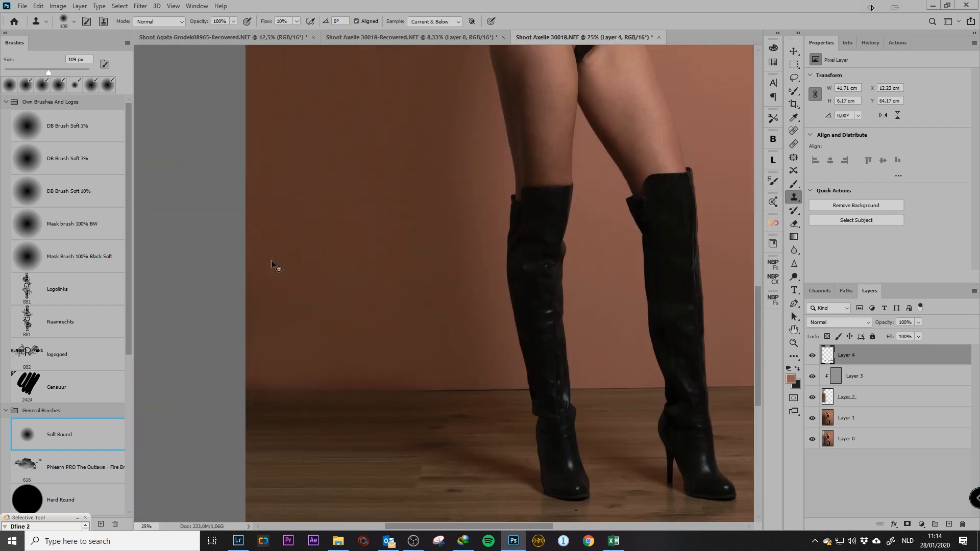
left_click(498, 324)
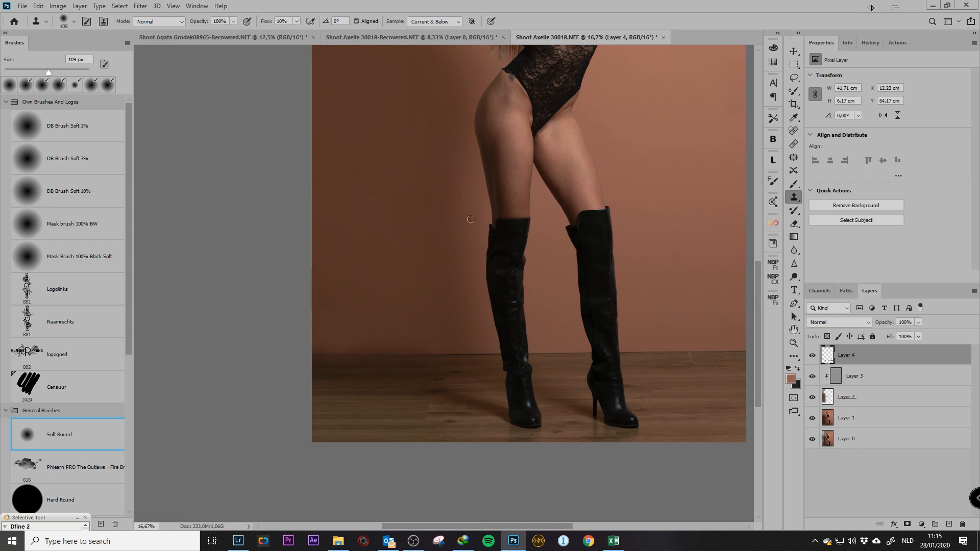
key("ctrl+plus")
key("ctrl+plus")
key("ctrl+plus")
left_click_drag(521, 322, 496, 460)
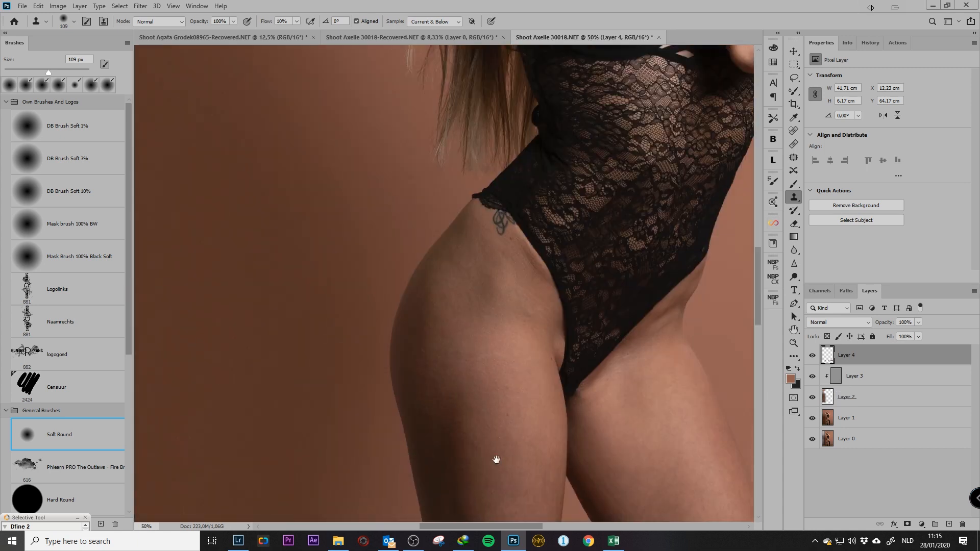
scroll(496, 460, "up", 10)
key("ctrl+0")
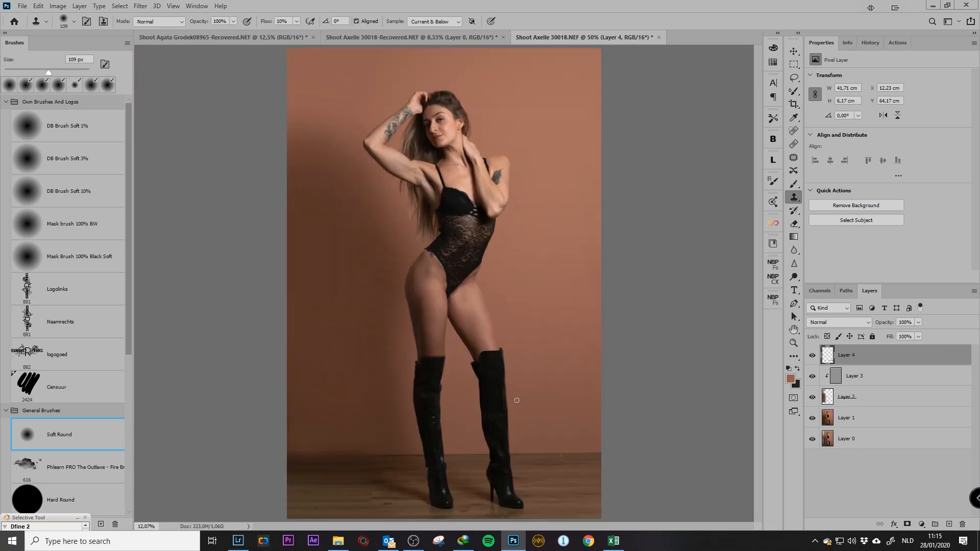
- Compare the original photo with the finished retouch by repeatedly isolating the bottom layer and restoring all layers
left_click(811, 440, "alt")
left_click(812, 440, "alt")
left_click(812, 440, "alt")
left_click(812, 439, "alt")
left_click(812, 440, "alt")
left_click(812, 442, "alt")
left_click(812, 441, "alt")
left_click(813, 442, "alt")
- Close the retouched photo of the standing model and bring up the armchair document
left_click(663, 37)
left_click(496, 200)
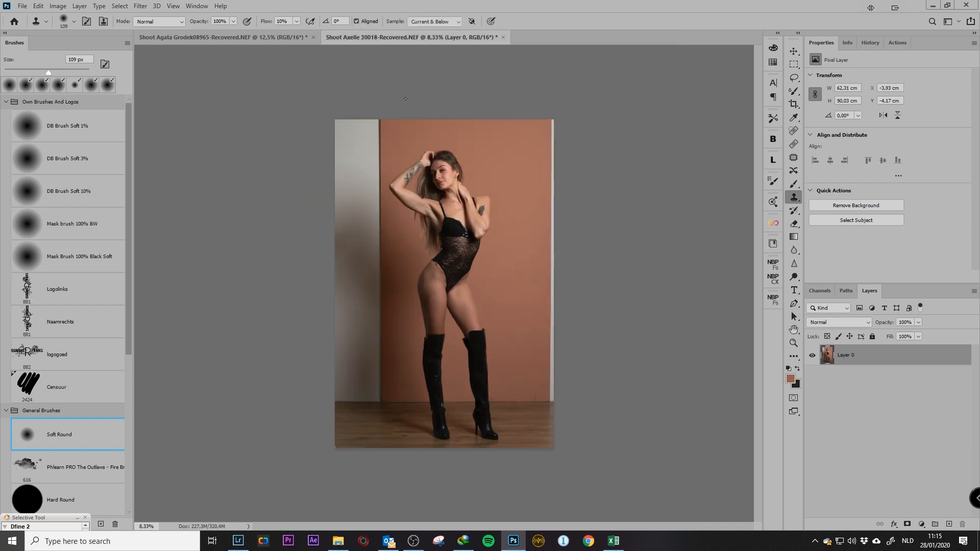
left_click(262, 36)
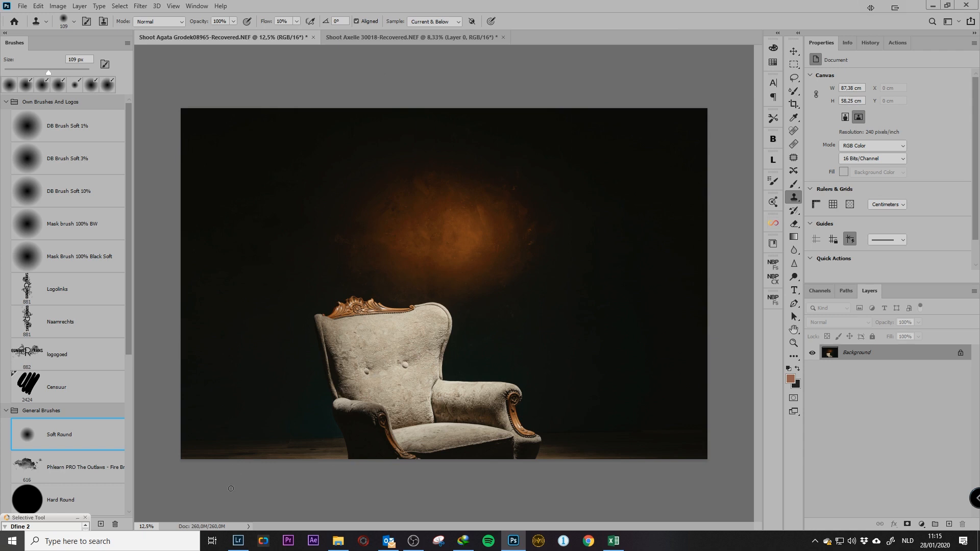
- Switch to Lightroom Classic, select the AchtergrondYT photo with the large softbox beside the model, and open it in Photoshop
left_click(238, 540)
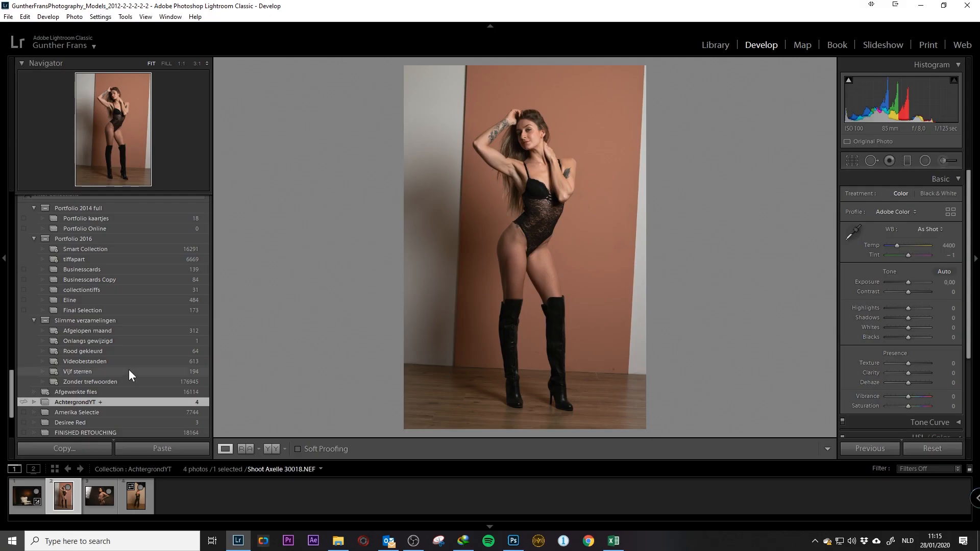
left_click(99, 496)
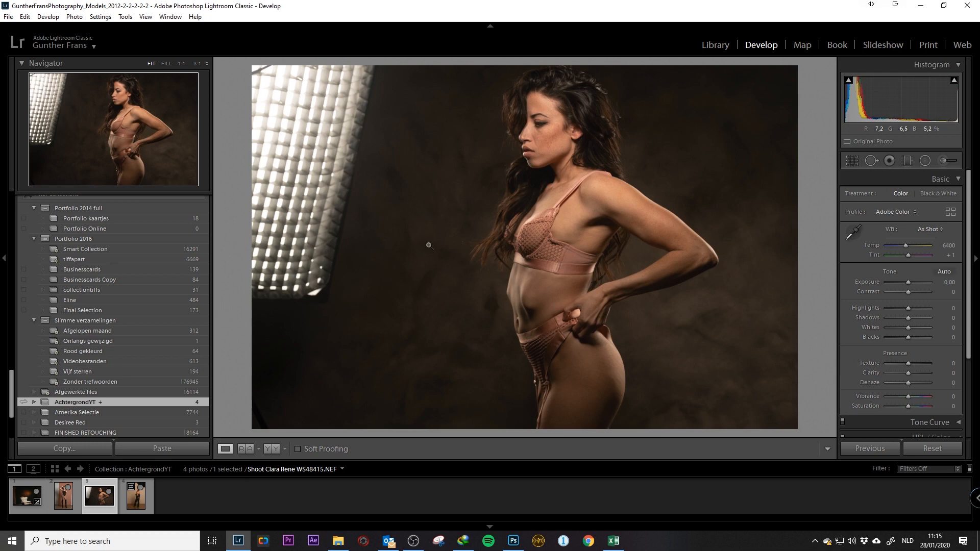
right_click(459, 254)
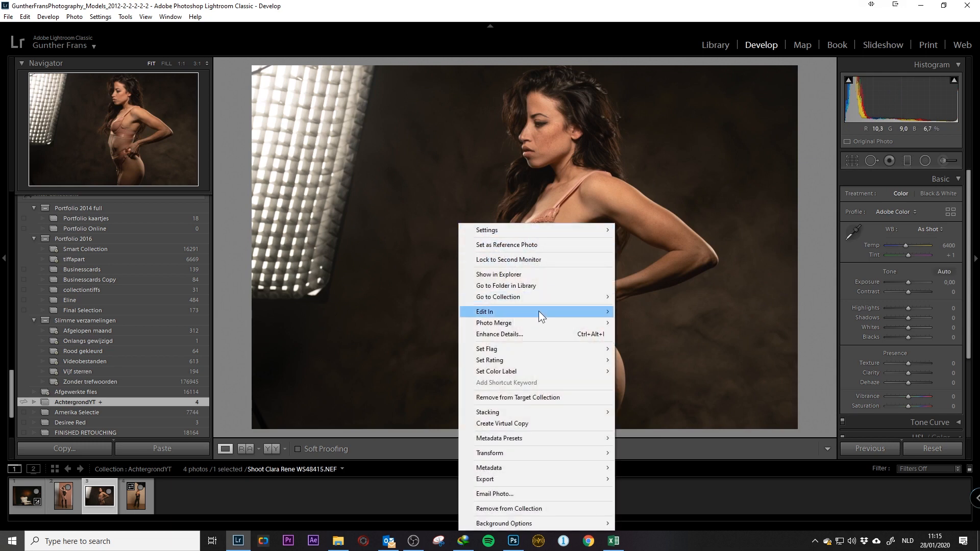
mouse_move(539, 314)
left_click(642, 314)
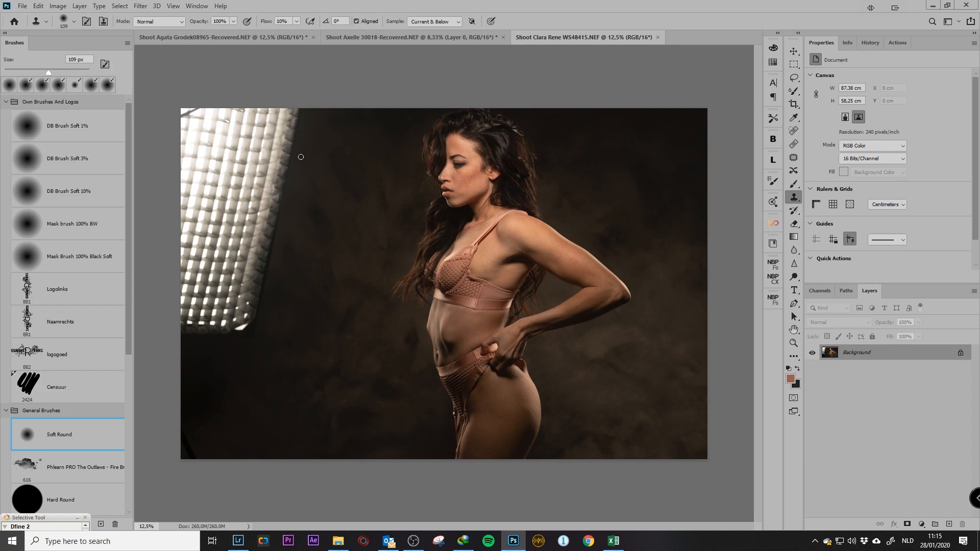
- Duplicate the background layer and select the full-height strip containing the softbox, about 34 cm wide
key("m")
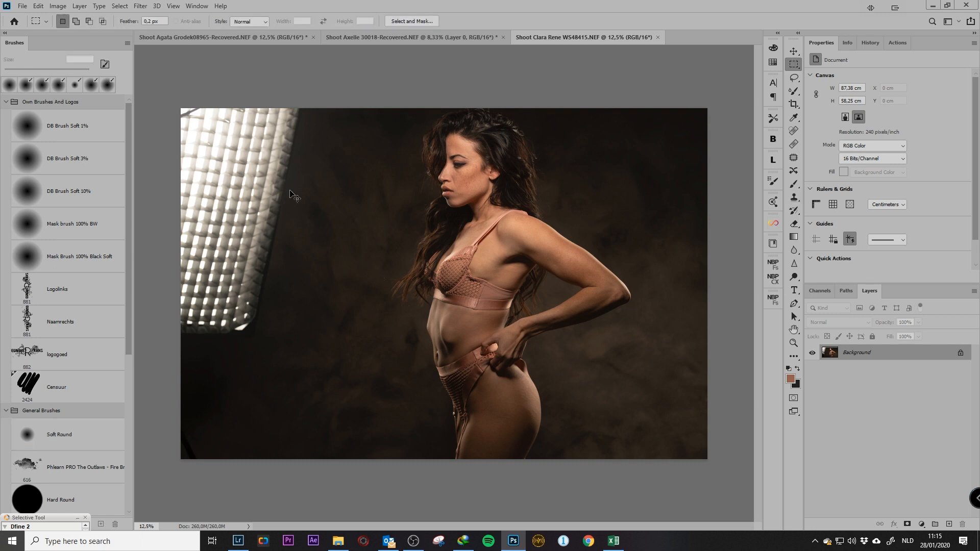
key("ctrl+j")
left_click_drag(181, 115, 385, 498)
- Stretch the selected strip horizontally to 177.63% with Content-Aware Scale so the softbox moves outside the canvas, and deselect
left_click(39, 6)
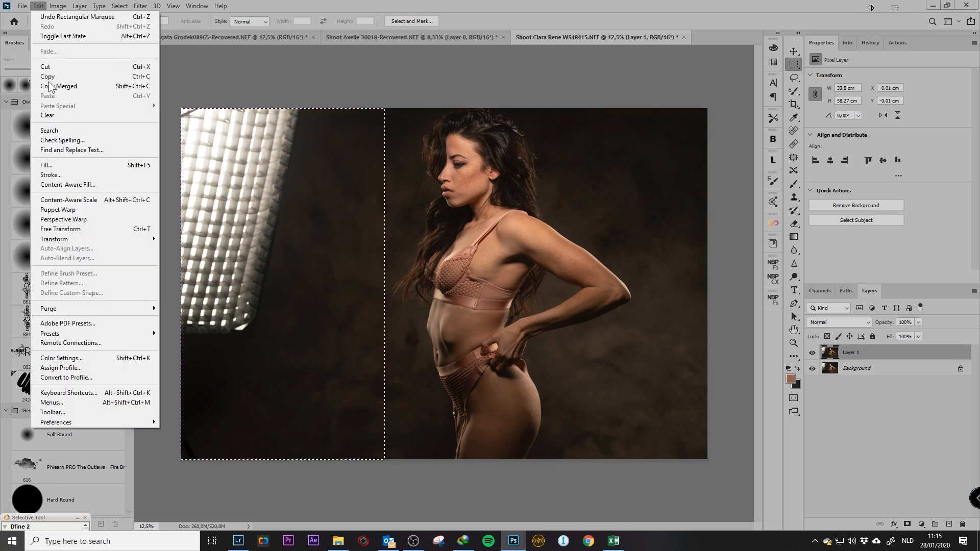
left_click(68, 199)
key("ctrl+minus")
key("ctrl+minus")
key("ctrl+minus")
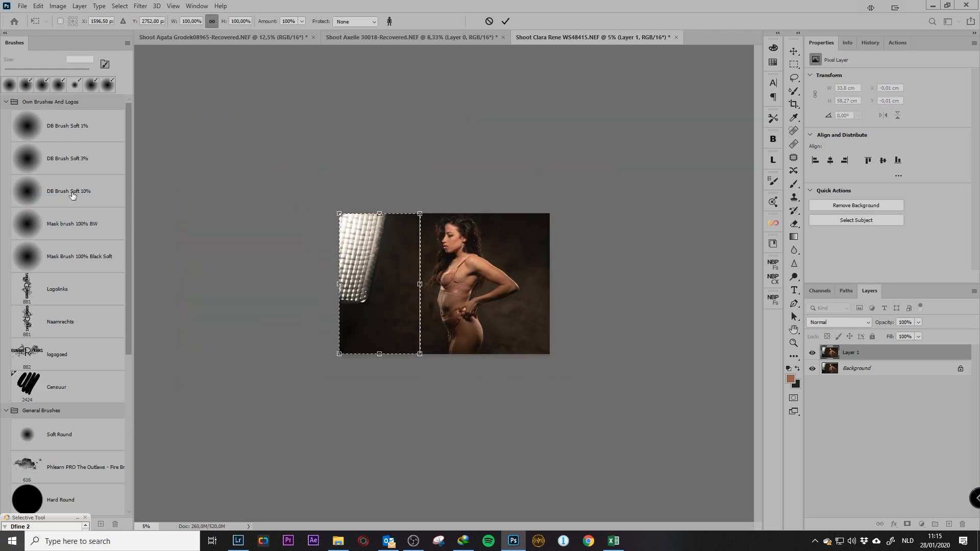
left_click_drag(337, 284, 276, 285)
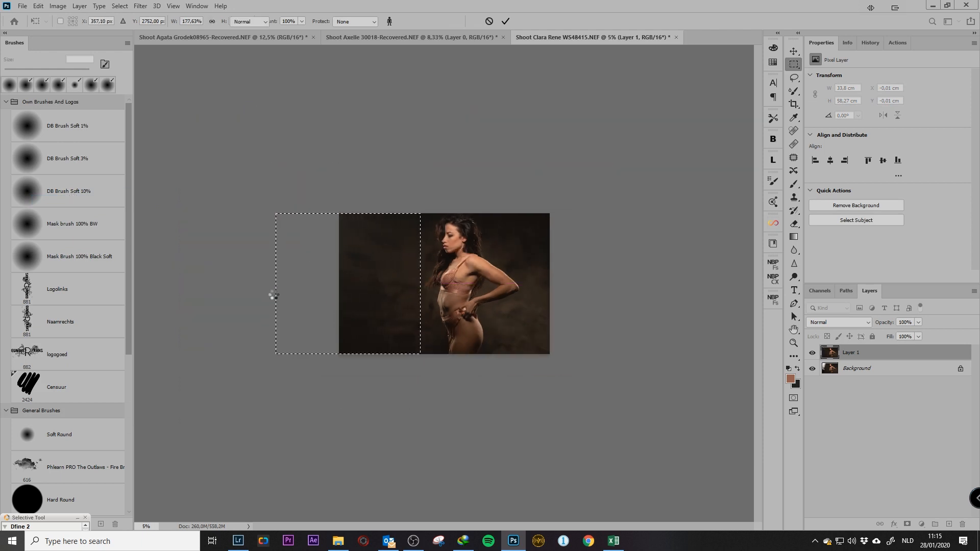
key("ctrl+d")
- Examine the stretched backdrop beside the model at several magnifications and check the complete image
key("ctrl+plus")
key("ctrl+plus")
key("ctrl+plus")
key("ctrl+plus")
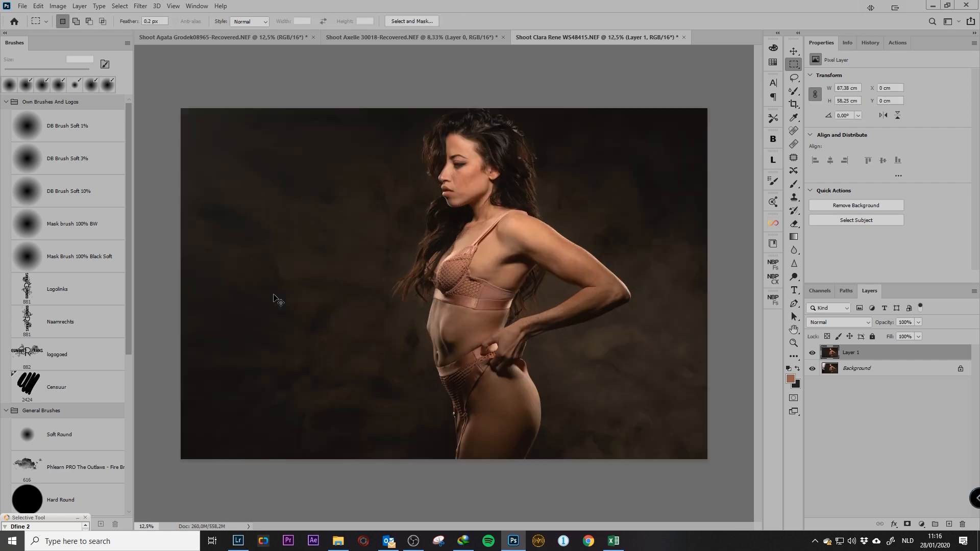
left_click_drag(273, 294, 460, 368)
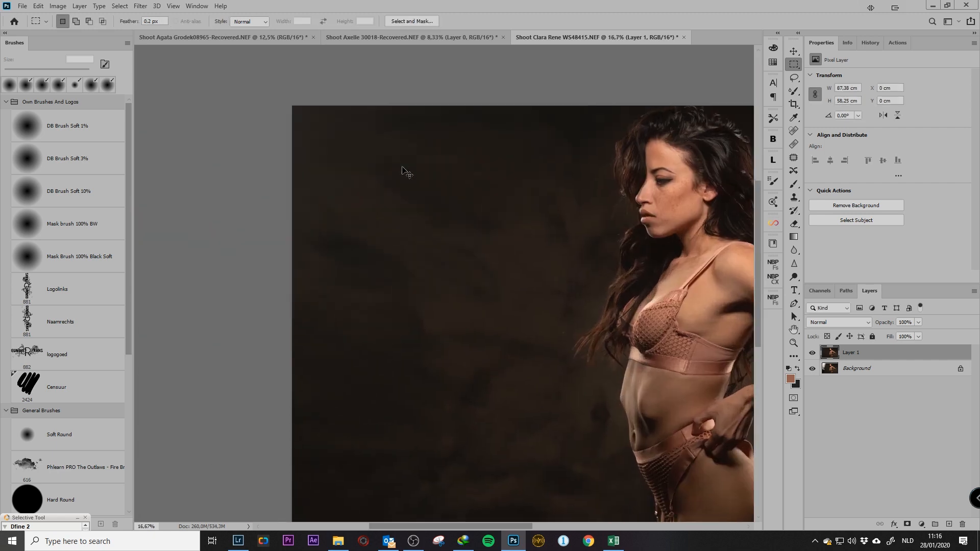
key("ctrl+minus")
key("ctrl+minus")
key("ctrl+minus")
key("ctrl+plus")
key("ctrl+plus")
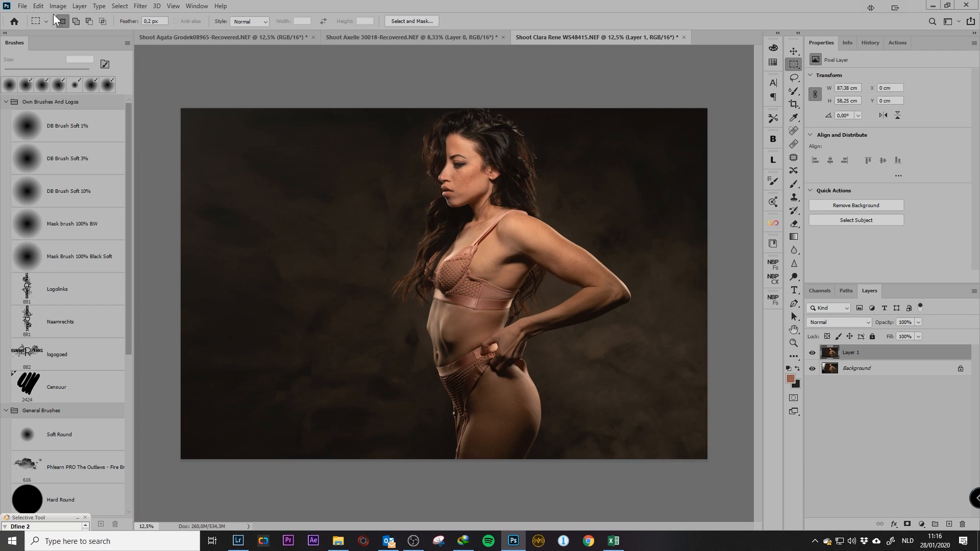
left_click(40, 6)
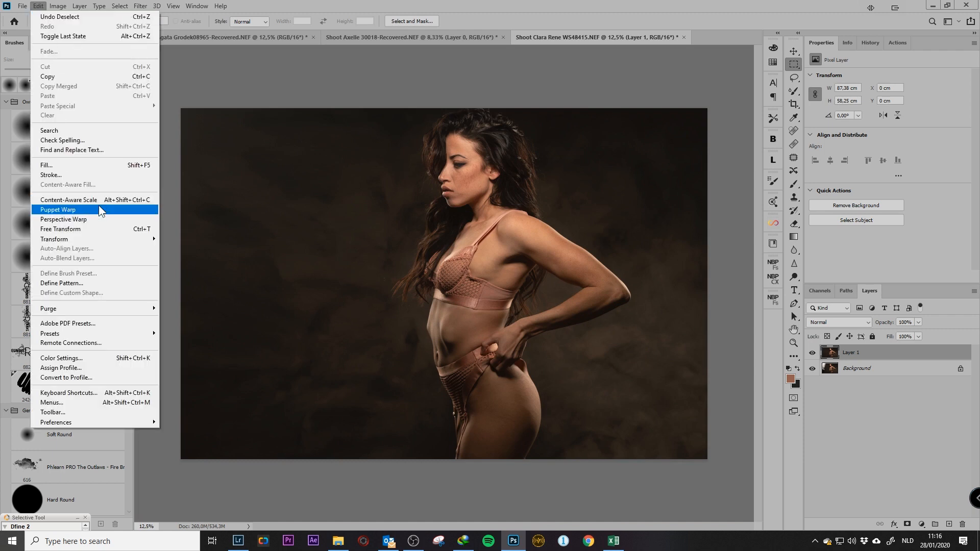
left_click(483, 20)
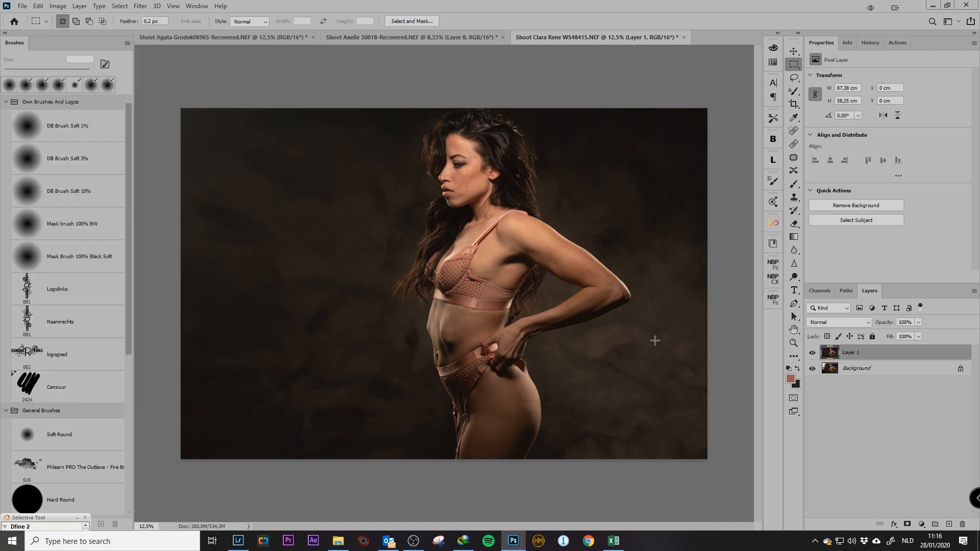
- Undo the backdrop stretch and bring back the selection around the softbox strip
key("ctrl+minus")
left_click_drag(263, 161, 405, 404)
key("Delete")
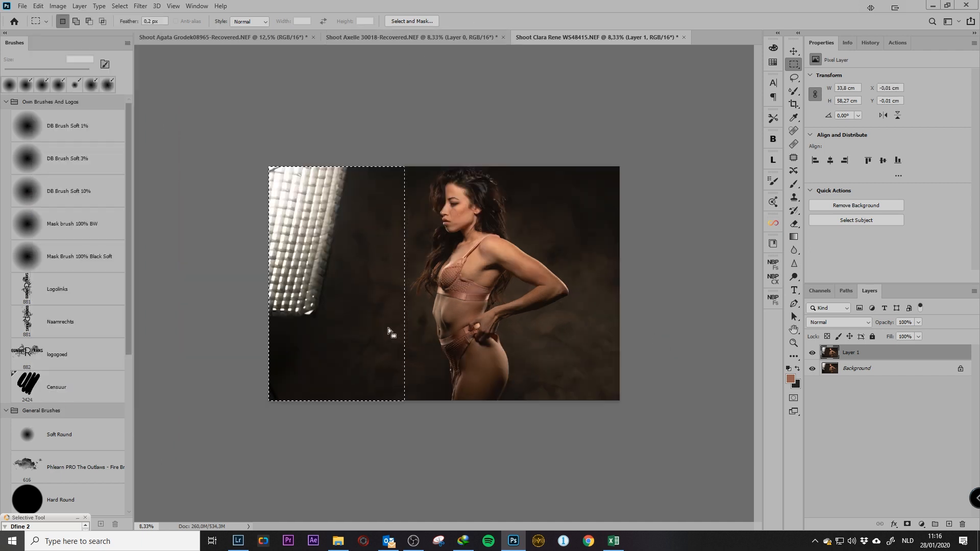
- Try to enlarge the softbox strip proportionally to 111.65% with Content-Aware Scale, undo the scaling, and deselect
left_click(39, 5)
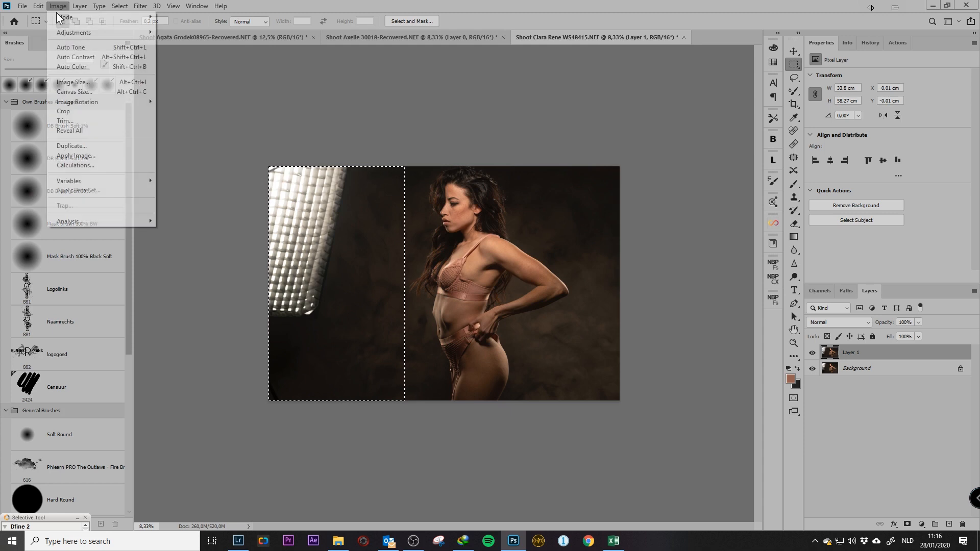
left_click(71, 199)
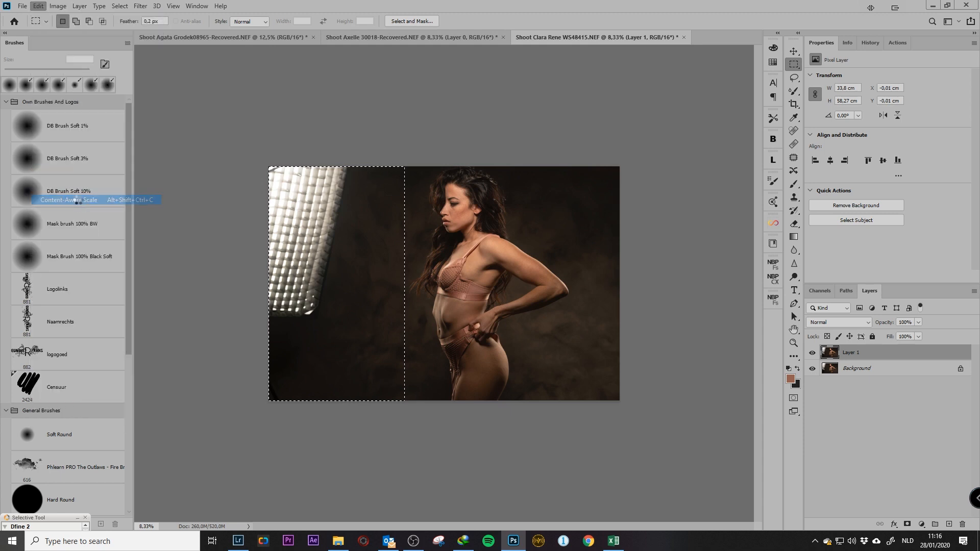
mouse_move(270, 283)
left_mouse_down()
mouse_move(207, 287)
mouse_move(270, 288)
mouse_move(222, 290)
mouse_move(254, 292)
left_mouse_up()
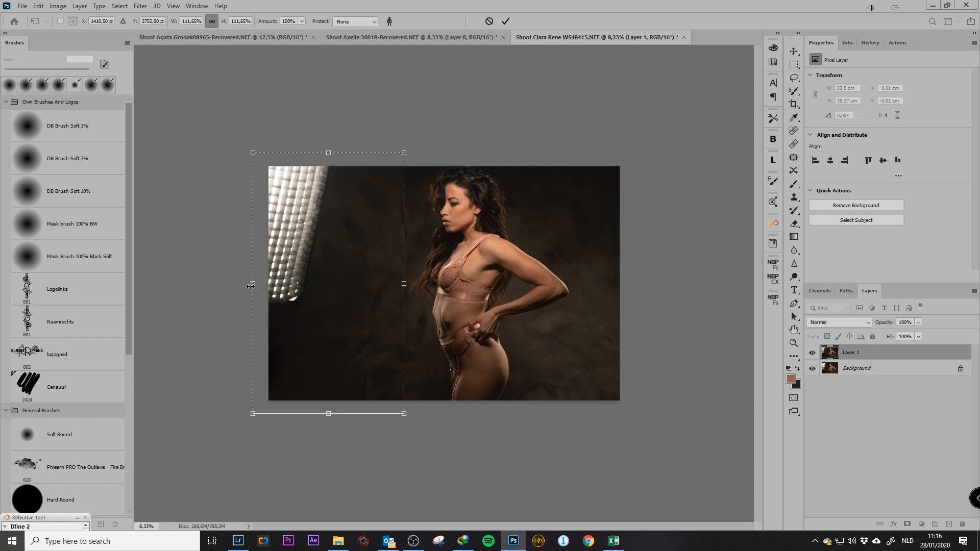
key("ctrl+z")
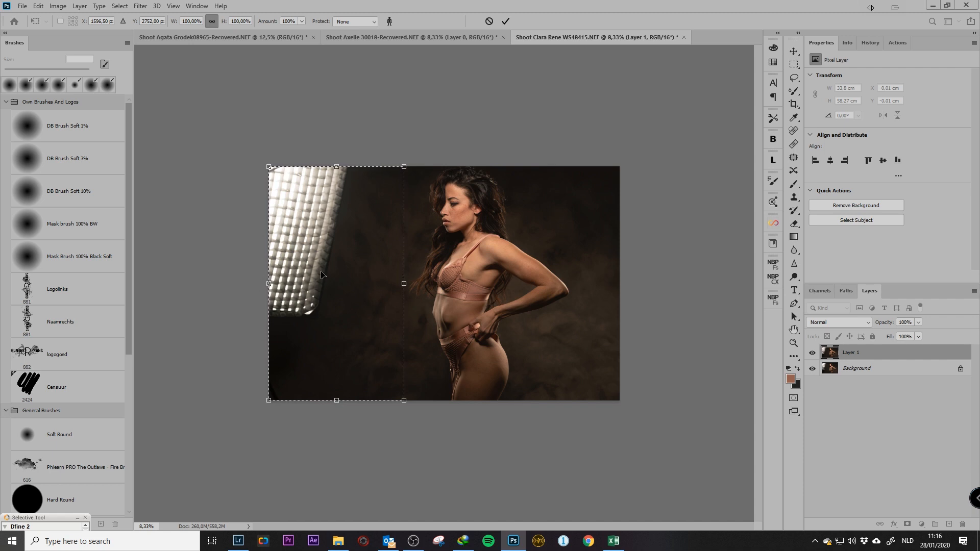
left_click(506, 21)
key("ctrl+d")
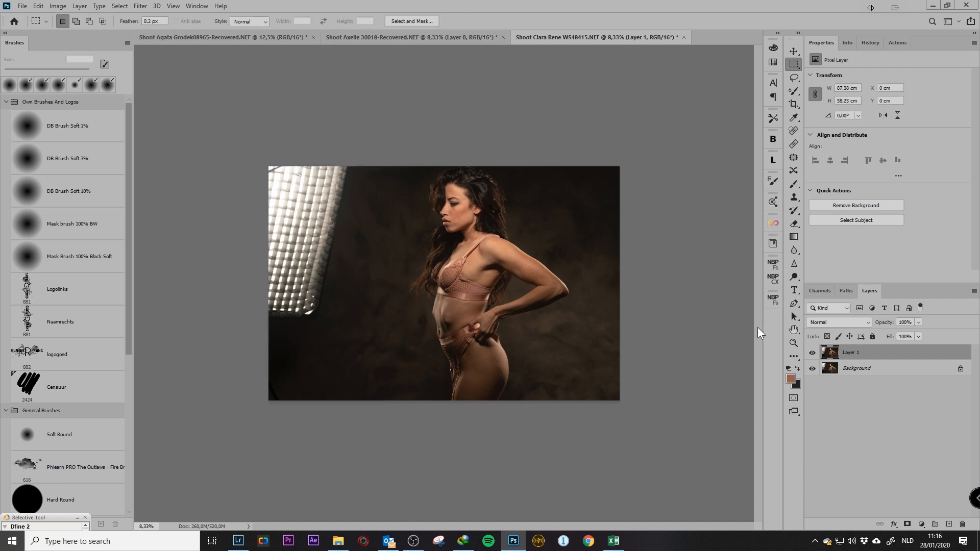
- Outline the softbox with the Lasso tool, including a margin of backdrop around it
key("l")
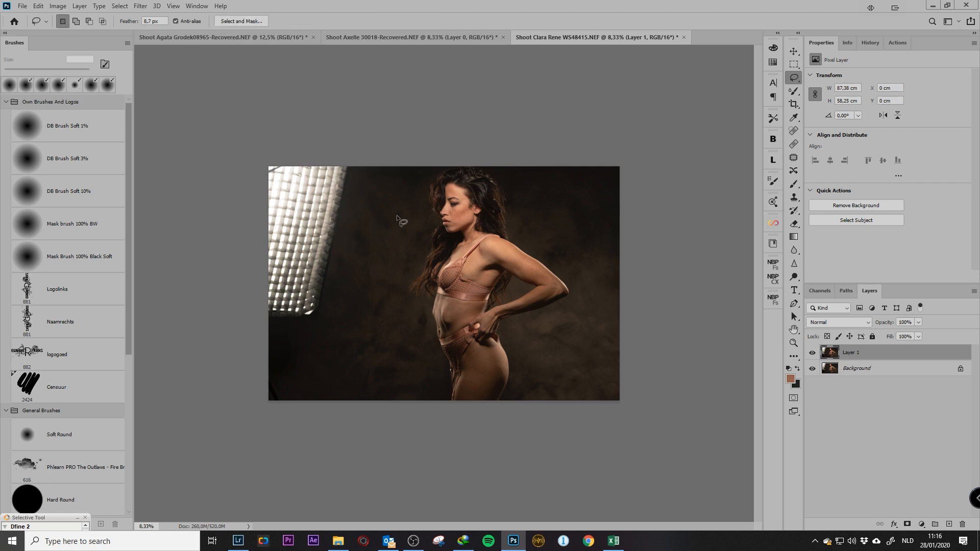
mouse_move(342, 306)
left_mouse_down()
mouse_move(331, 334)
mouse_move(266, 347)
left_mouse_up()
left_click_drag(345, 153, 363, 169)
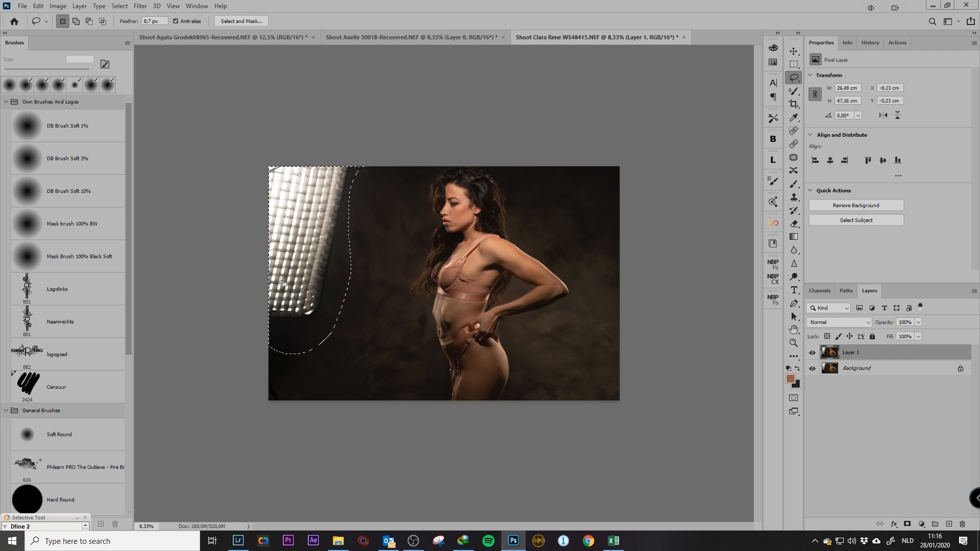
- Replace the softbox using Content-Aware Fill with the model excluded from the sampling area, output to a new layer, and deselect
left_click(38, 6)
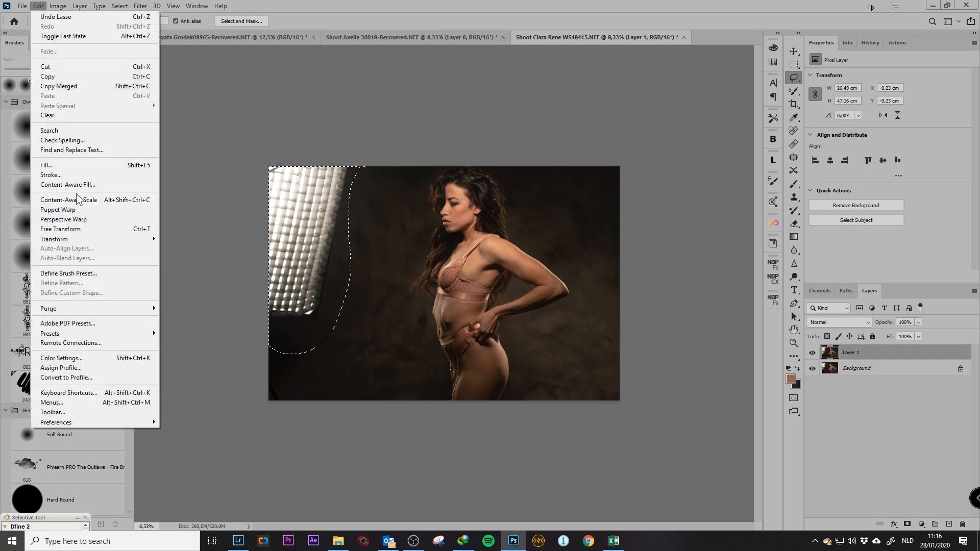
left_click(75, 186)
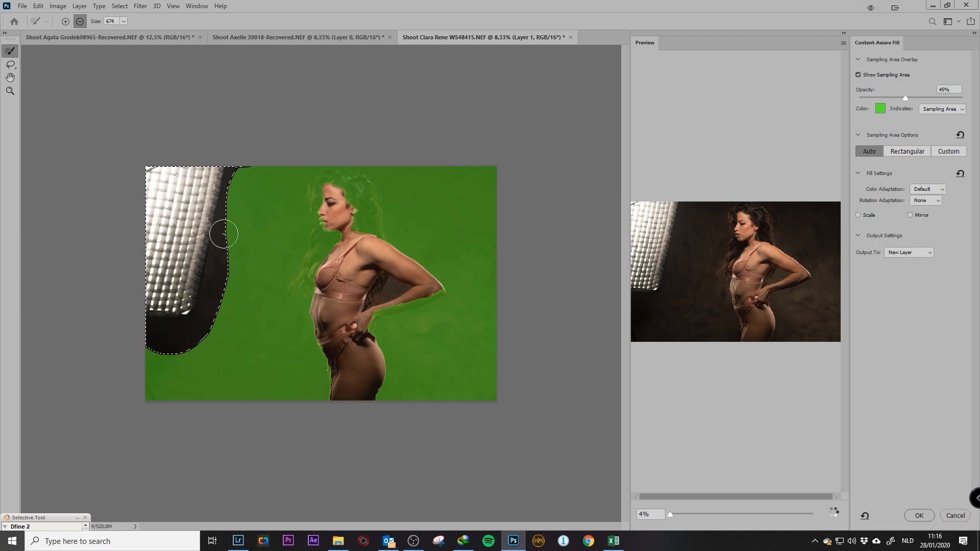
mouse_move(343, 198)
left_mouse_down()
mouse_move(362, 217)
mouse_move(335, 181)
mouse_move(319, 265)
mouse_move(296, 279)
left_mouse_up()
mouse_move(367, 291)
left_mouse_down()
mouse_move(378, 310)
mouse_move(435, 289)
mouse_move(366, 310)
mouse_move(366, 405)
mouse_move(347, 338)
mouse_move(334, 392)
mouse_move(313, 292)
mouse_move(332, 211)
mouse_move(321, 206)
mouse_move(325, 184)
mouse_move(312, 188)
mouse_move(331, 182)
mouse_move(378, 230)
mouse_move(334, 176)
left_mouse_up()
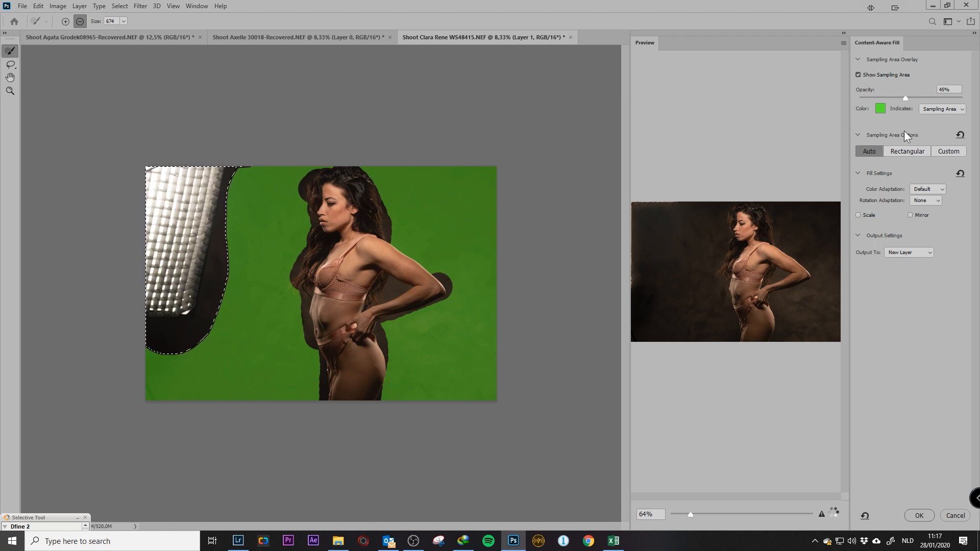
left_click_drag(906, 99, 936, 98)
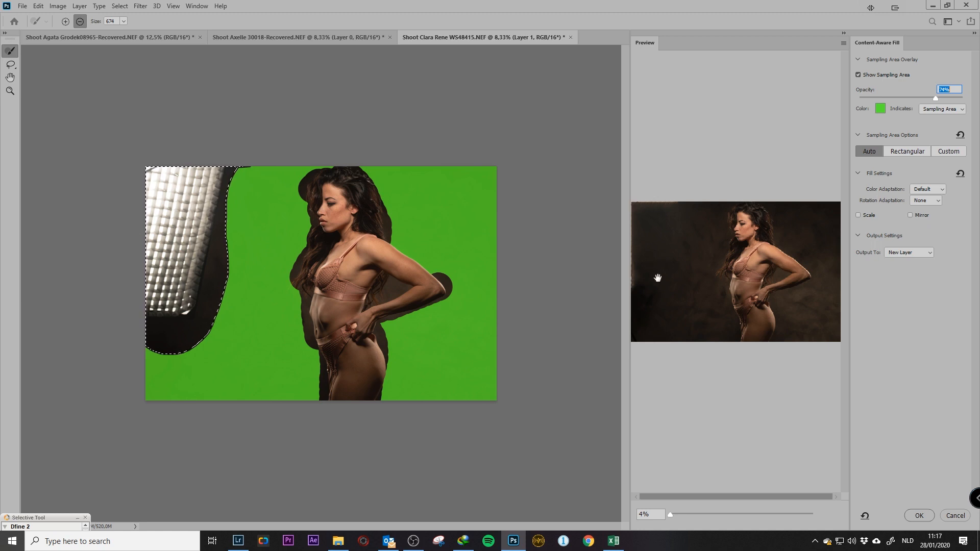
left_click(922, 516)
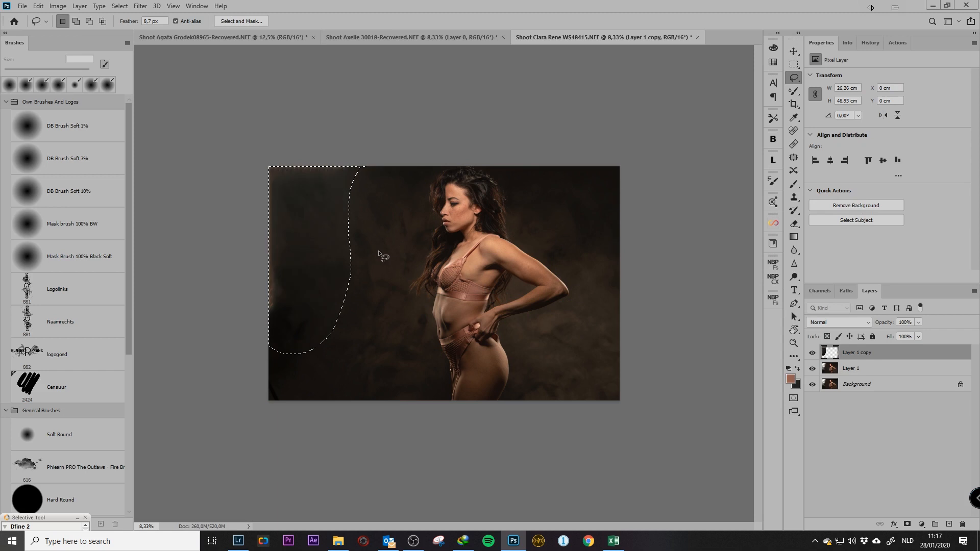
key("ctrl+d")
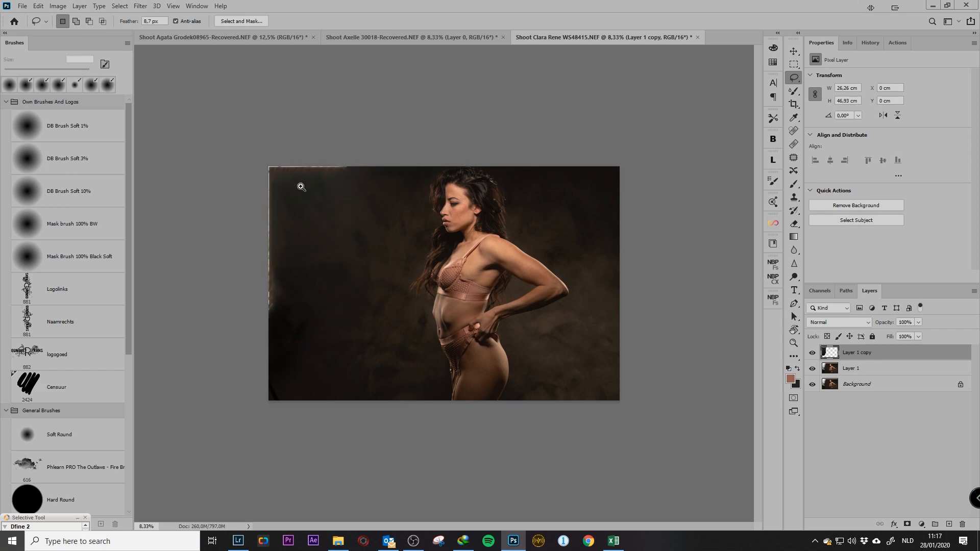
- Inspect the filled upper-left corner up close for remnants along the edges and check the complete image
left_click_drag(301, 187, 329, 214)
left_click_drag(372, 127, 408, 266)
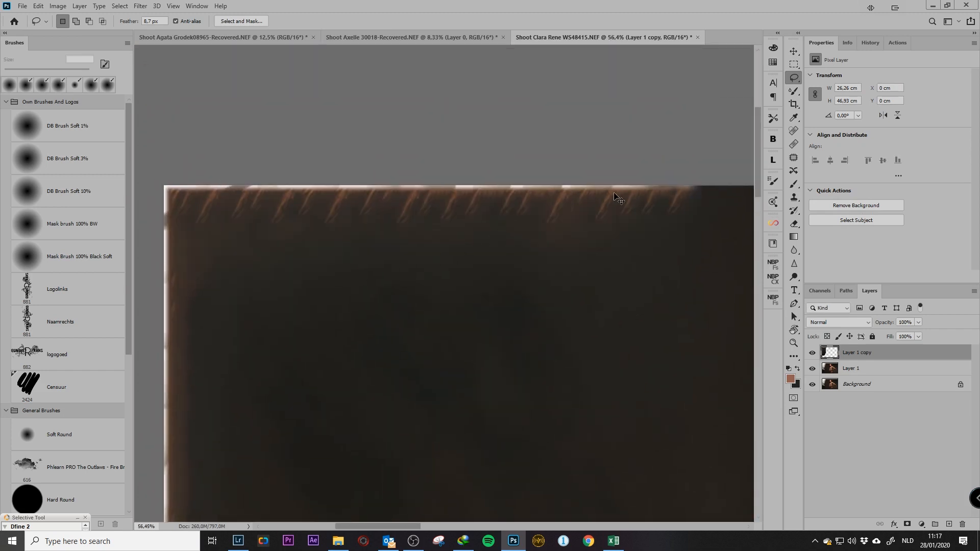
key("ctrl+minus")
key("ctrl+minus")
key("ctrl+minus")
key("ctrl+minus")
key("ctrl+minus")
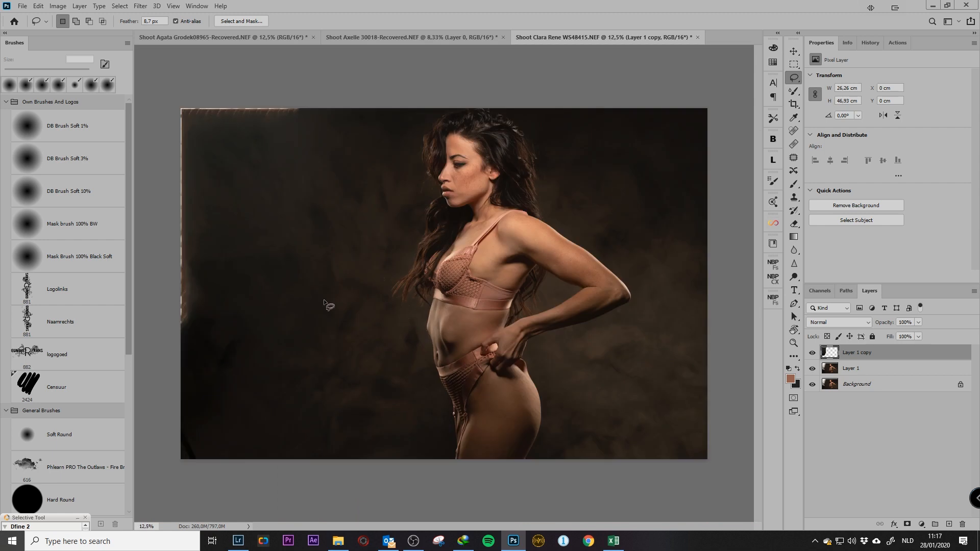
- Merge the content-aware fill layer with the duplicated photo layer in preparation for the Patch tool
left_click_drag(315, 107, 260, 134)
left_click_drag(158, 90, 159, 91)
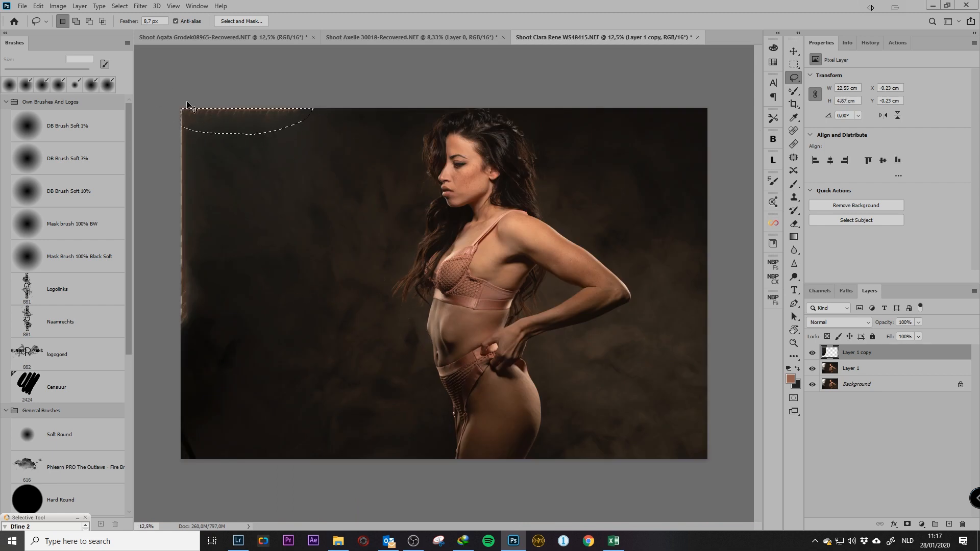
left_click(794, 157)
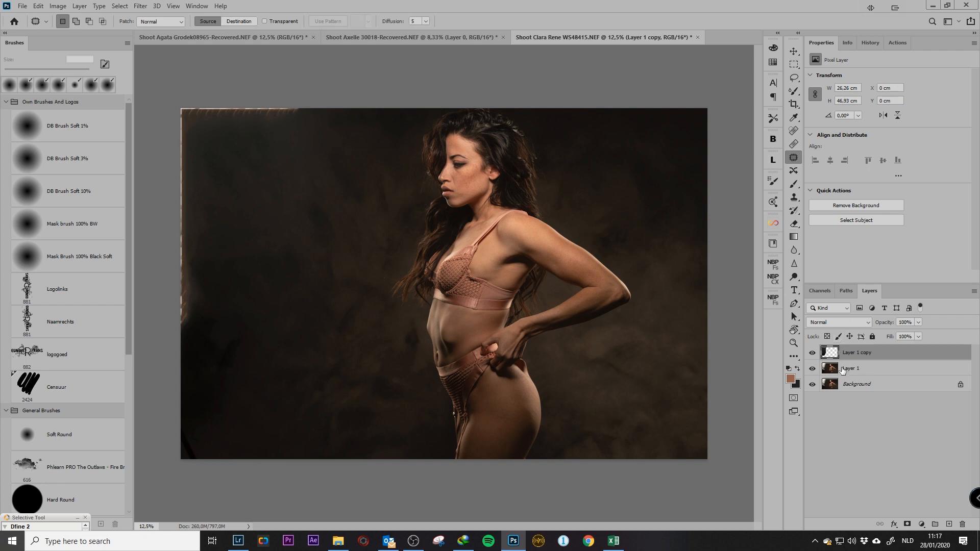
left_click(855, 371, "shift")
key("ctrl+e")
- Patch the bright softbox remnants along the photo's top and left edges with clean backdrop
left_click_drag(265, 124, 298, 169)
key("ctrl+d")
mouse_move(174, 255)
left_mouse_down()
mouse_move(209, 289)
mouse_move(220, 189)
mouse_move(196, 87)
left_mouse_up()
left_click_drag(207, 202, 270, 214)
key("ctrl+d")
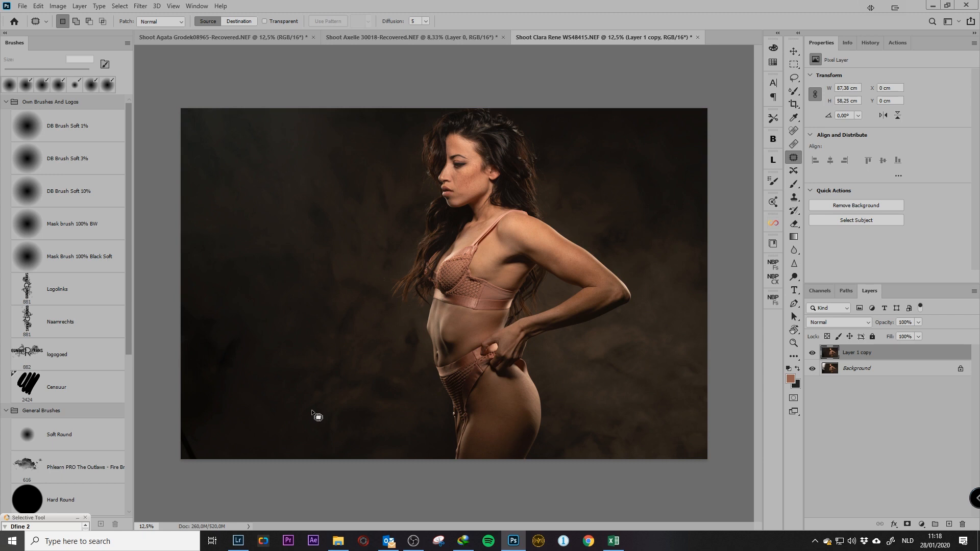
- Enlarge the Clone Stamp brush to 1213 px and clone backdrop texture over the upper area left of the model
key("ctrl+minus")
key("ctrl+plus")
key("s")
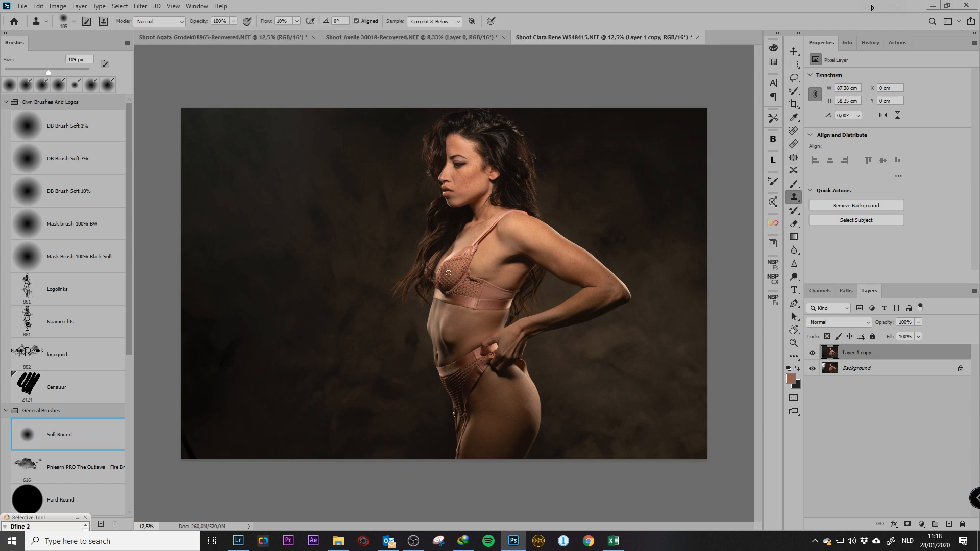
left_click_drag(342, 233, 394, 230)
left_click(359, 268, "alt")
mouse_move(237, 179)
left_mouse_down()
mouse_move(267, 234)
mouse_move(260, 177)
mouse_move(290, 164)
mouse_move(276, 257)
mouse_move(276, 200)
left_mouse_up()
key("ctrl+z")
left_click(353, 278, "alt")
left_click(355, 216, "alt")
mouse_move(315, 168)
left_mouse_down()
mouse_move(345, 138)
mouse_move(332, 264)
left_mouse_up()
- Clone dark backdrop texture over the lower-left part of the photo, covering the dark object in the corner
left_click(314, 331, "alt")
mouse_move(243, 331)
left_mouse_down()
mouse_move(271, 315)
mouse_move(258, 366)
left_mouse_up()
left_click(272, 391, "alt")
mouse_move(183, 413)
left_mouse_down()
mouse_move(212, 407)
mouse_move(182, 461)
mouse_move(190, 437)
mouse_move(265, 442)
left_mouse_up()
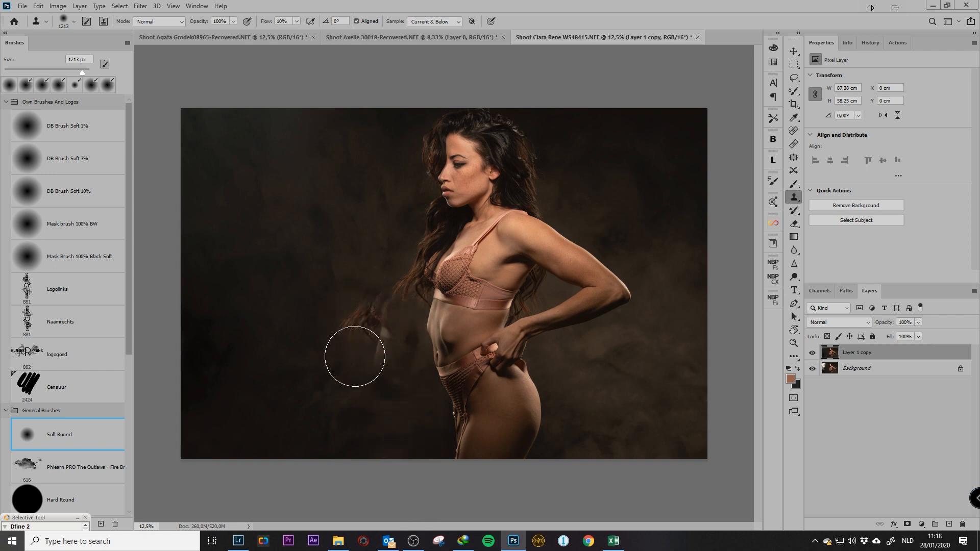
- Switch to Lightroom Classic, select the AchtergrondYT photo of the standing model in black trousers, and open it in Photoshop
left_click(239, 544)
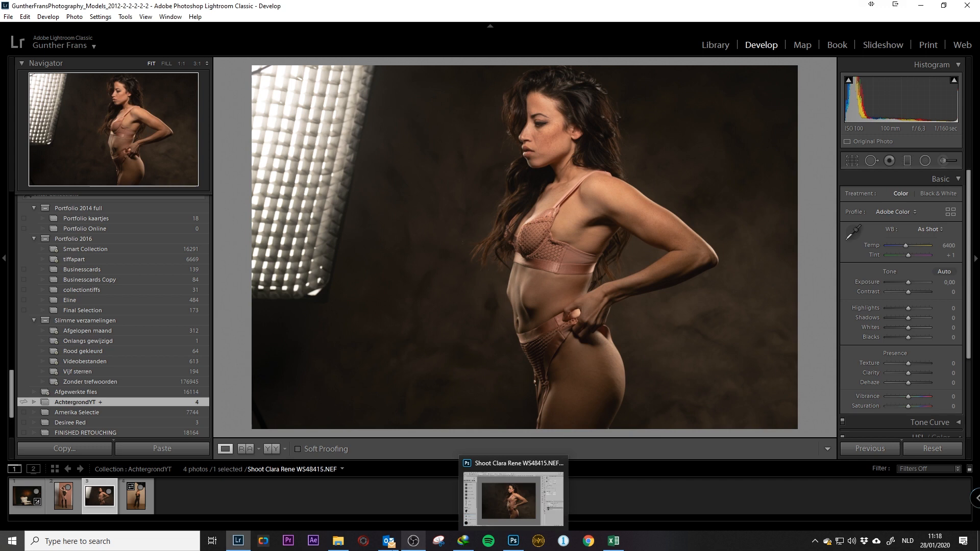
left_click(135, 496)
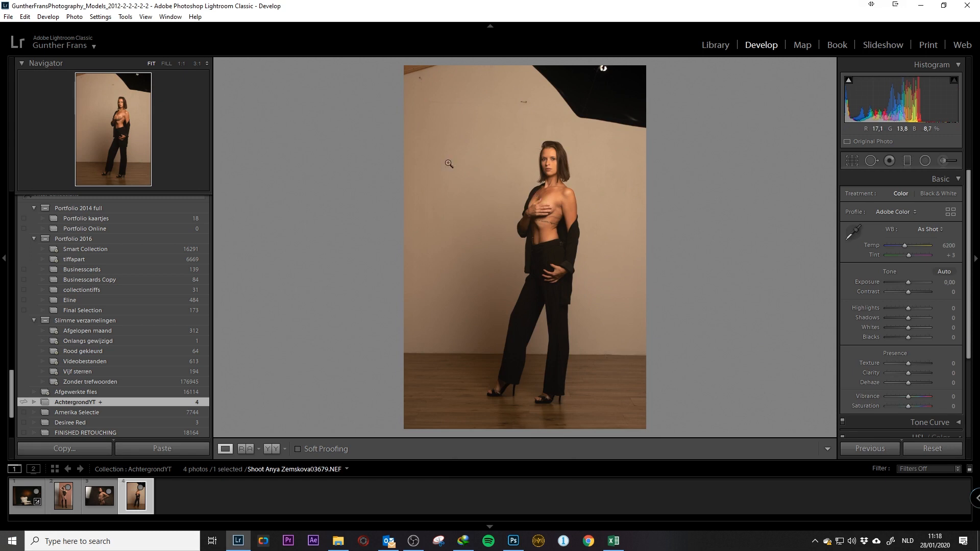
right_click(500, 209)
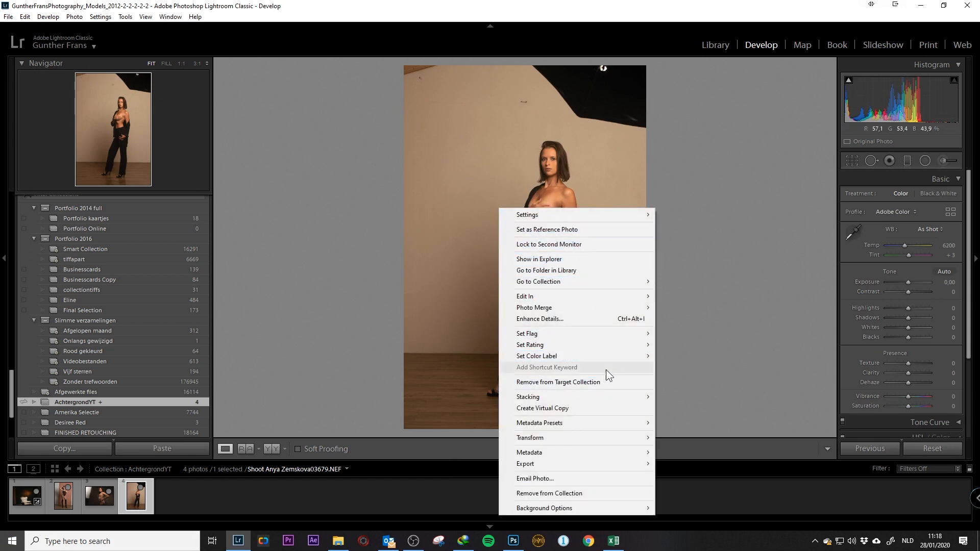
mouse_move(602, 296)
left_click(679, 297)
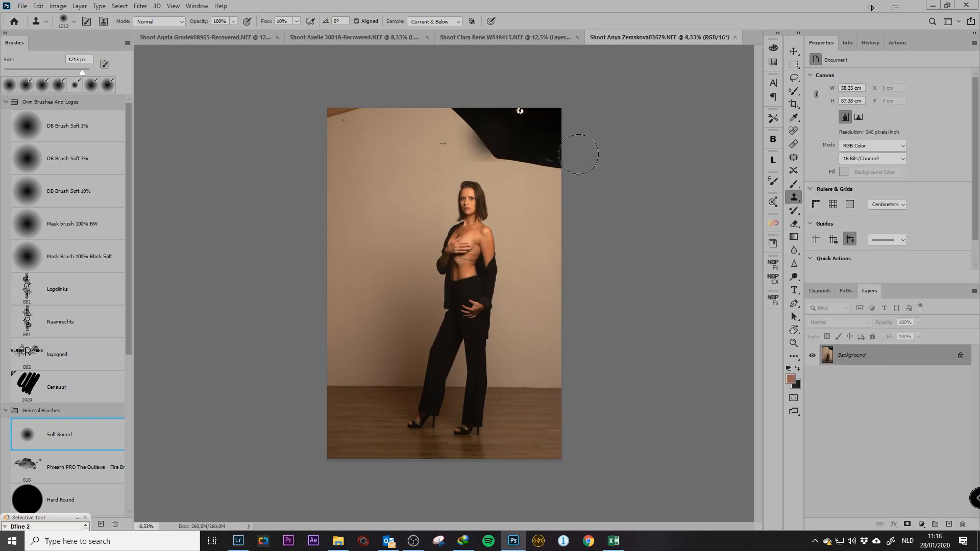
key("c")
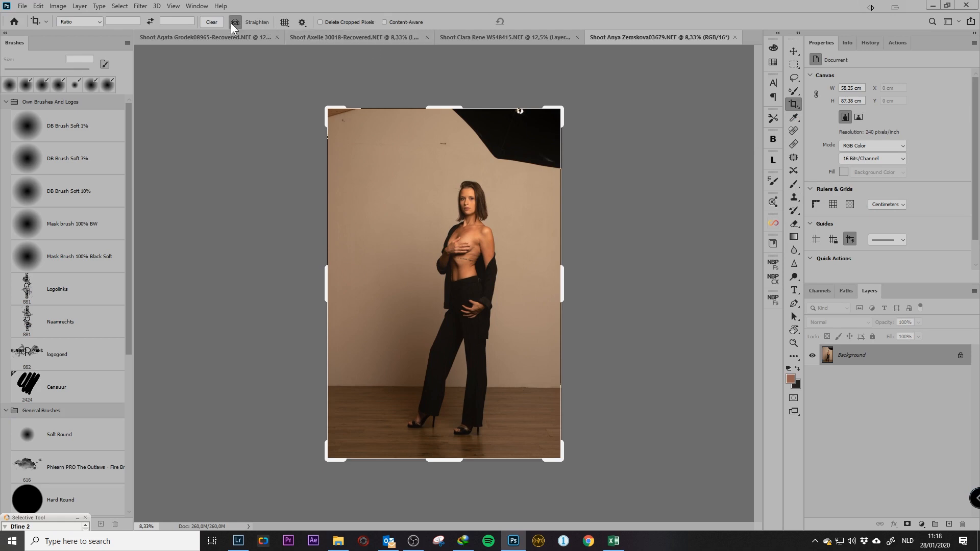
left_click_drag(344, 386, 538, 389)
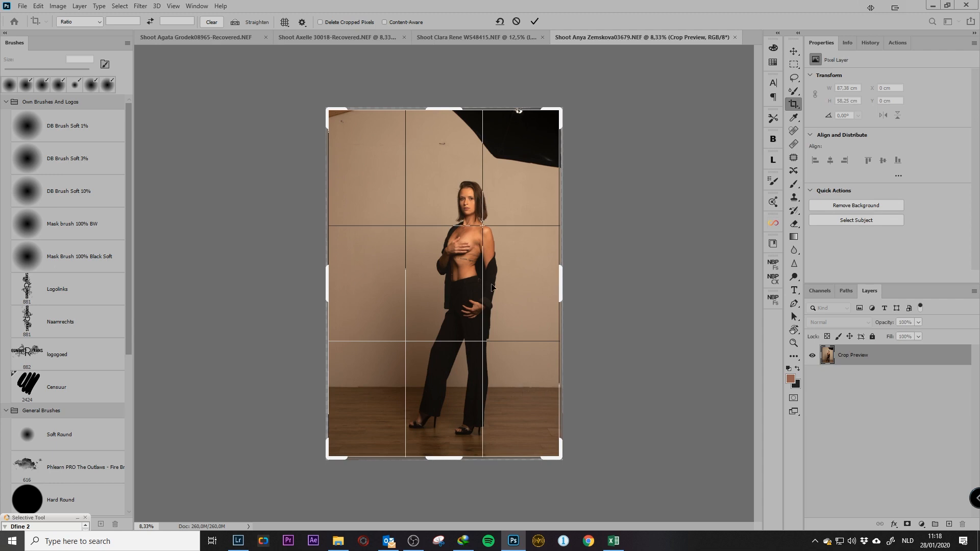
left_click_drag(327, 110, 352, 151)
key("ctrl+z")
left_click_drag(324, 107, 351, 139)
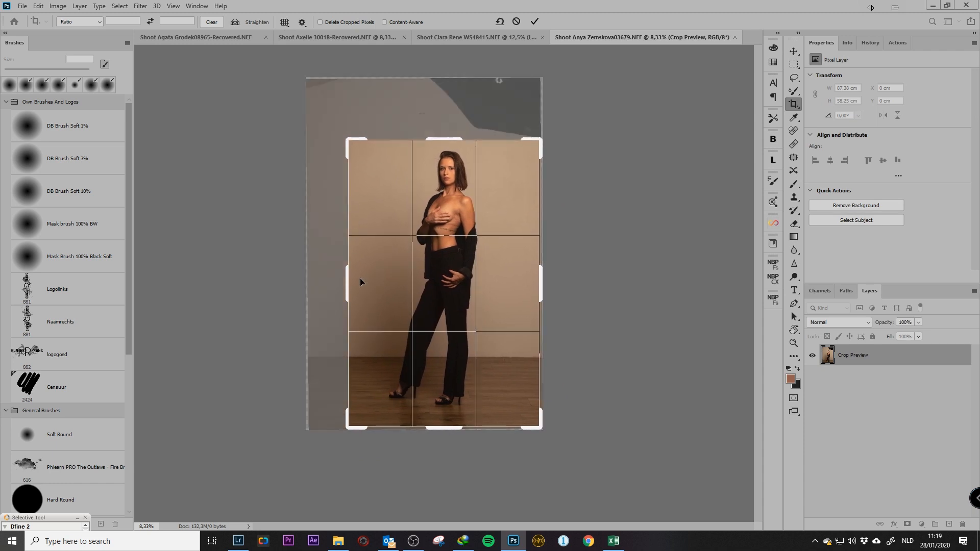
key("Return")
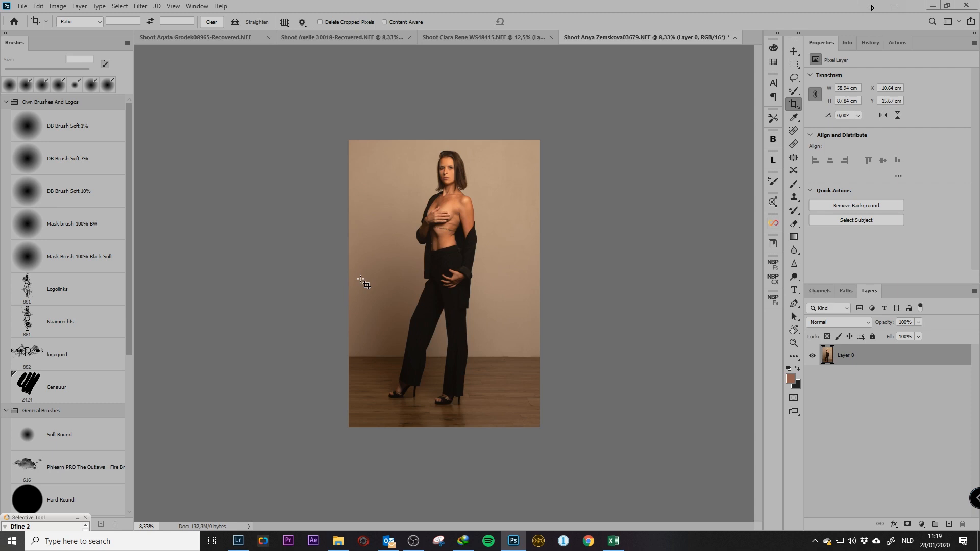
key("ctrl+z")
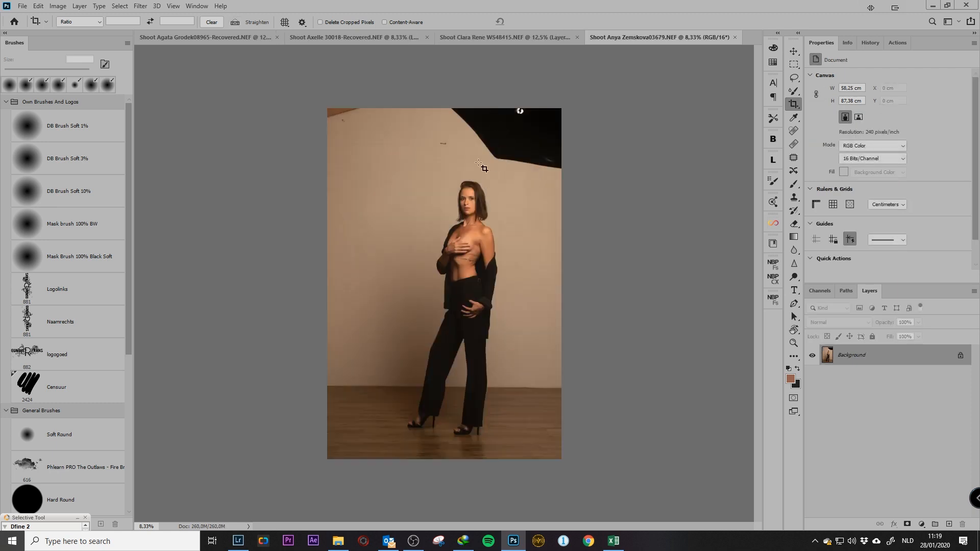
- Paint sampled wall colour over the black softbox and the upper-left corner using DB Brush Soft 10% at 1080 px
key("b")
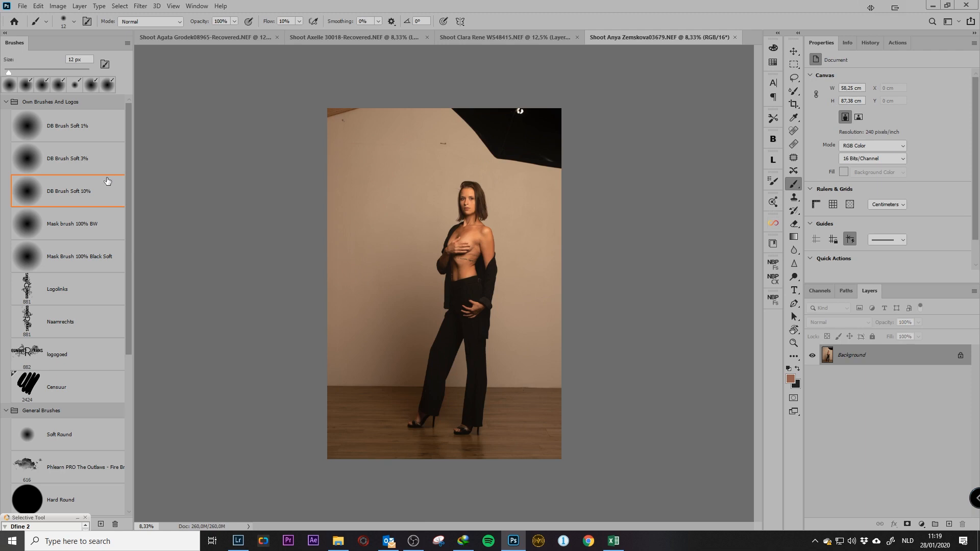
left_click_drag(542, 196, 565, 196)
left_click(531, 182, "alt")
mouse_move(535, 148)
left_mouse_down()
mouse_move(546, 118)
mouse_move(507, 127)
mouse_move(525, 105)
mouse_move(461, 97)
mouse_move(489, 120)
mouse_move(489, 138)
mouse_move(465, 121)
mouse_move(486, 143)
mouse_move(527, 108)
mouse_move(571, 124)
mouse_move(510, 154)
mouse_move(483, 127)
mouse_move(474, 98)
mouse_move(564, 108)
mouse_move(565, 175)
mouse_move(475, 141)
mouse_move(513, 149)
left_mouse_up()
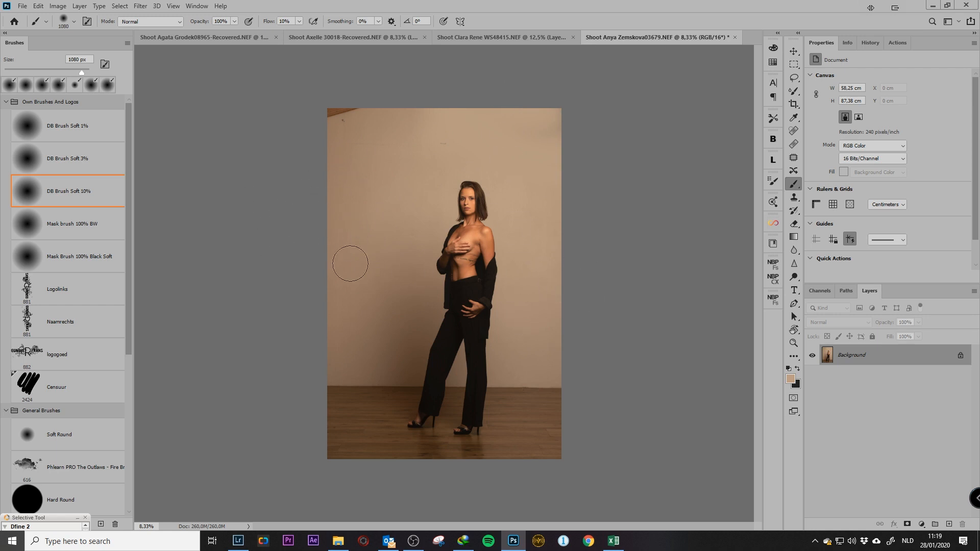
left_click(364, 125, "alt")
mouse_move(349, 123)
left_mouse_down()
mouse_move(313, 133)
mouse_move(360, 104)
left_mouse_up()
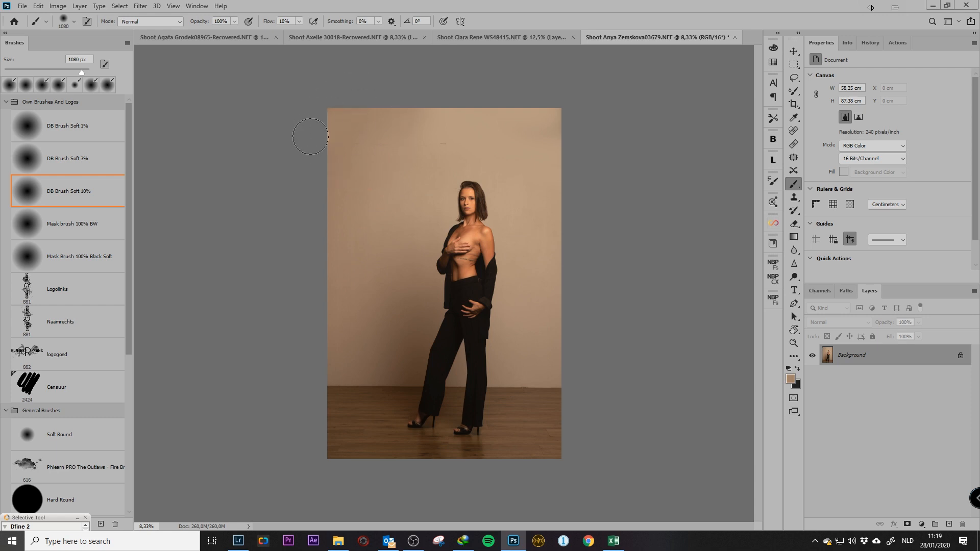
- Paint sampled wall tones over the mark above the model and blend the surrounding wall with the brush enlarged to 2136 px
left_click(436, 170, "alt")
left_click_drag(442, 141, 434, 150)
left_click(402, 182, "alt")
left_click_drag(501, 166, 523, 164, "alt")
left_click(530, 150, "alt")
mouse_move(386, 227)
left_mouse_down()
mouse_move(338, 200)
mouse_move(345, 309)
mouse_move(353, 280)
left_mouse_up()
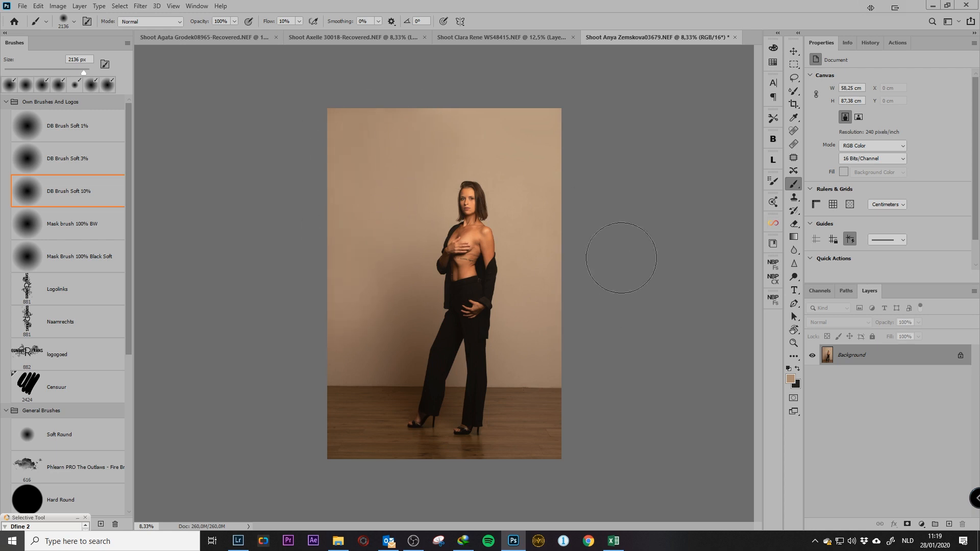
- Examine the painted wall around the model's head up close for texture and smoothness, and return to the whole photo
key("ctrl+plus")
key("ctrl+plus")
left_click_drag(460, 236, 306, 500)
left_click_drag(498, 225, 564, 258)
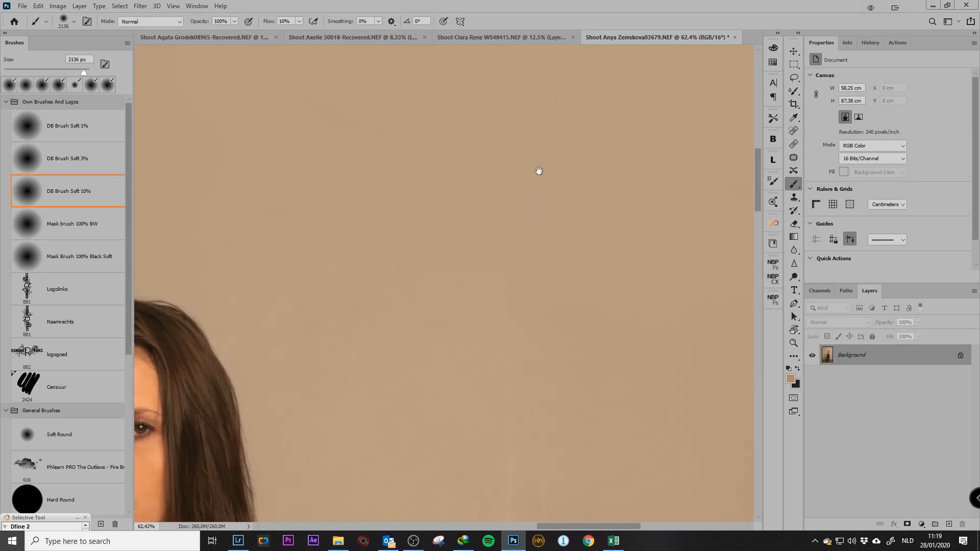
left_click_drag(539, 171, 514, 294)
key("ctrl+0")
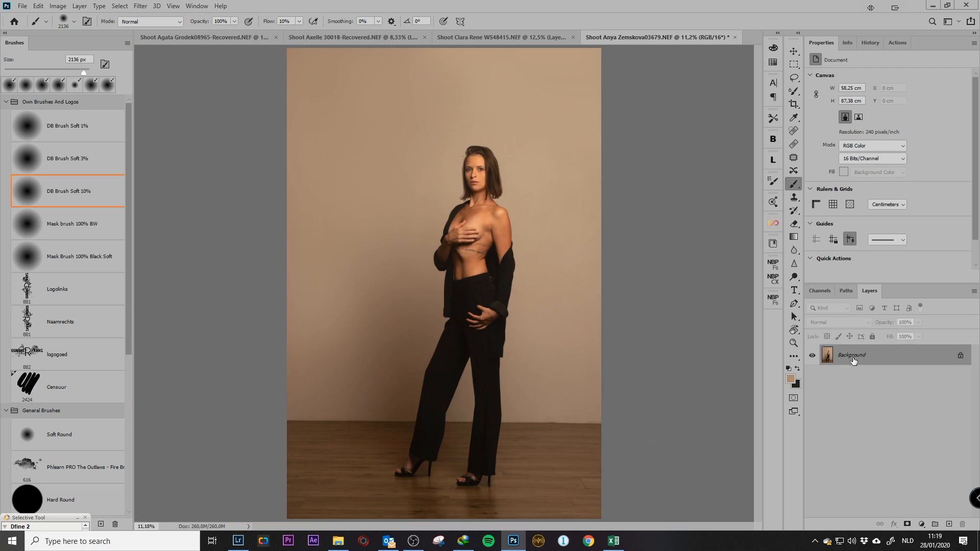
- Duplicate the Background layer and undo the duplication
key("ctrl+j")
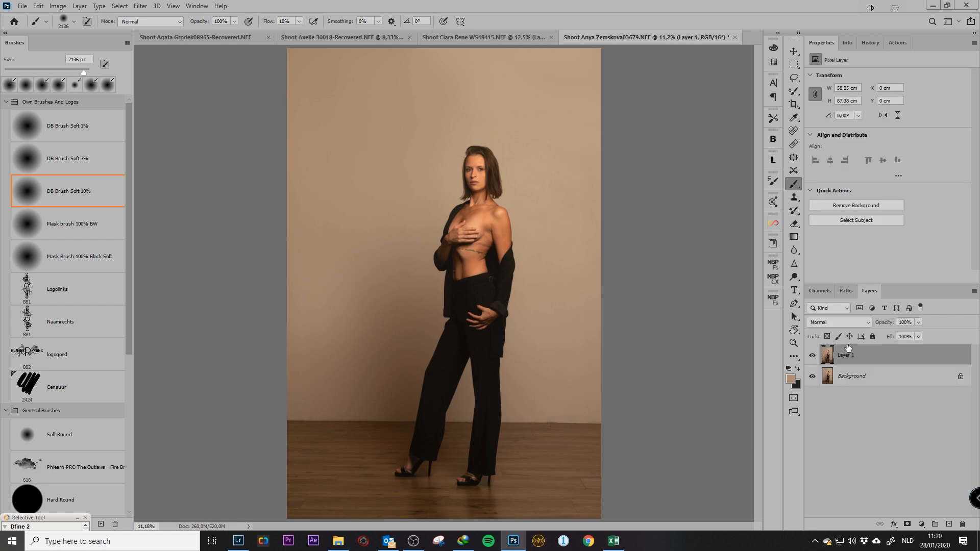
key("ctrl+z")
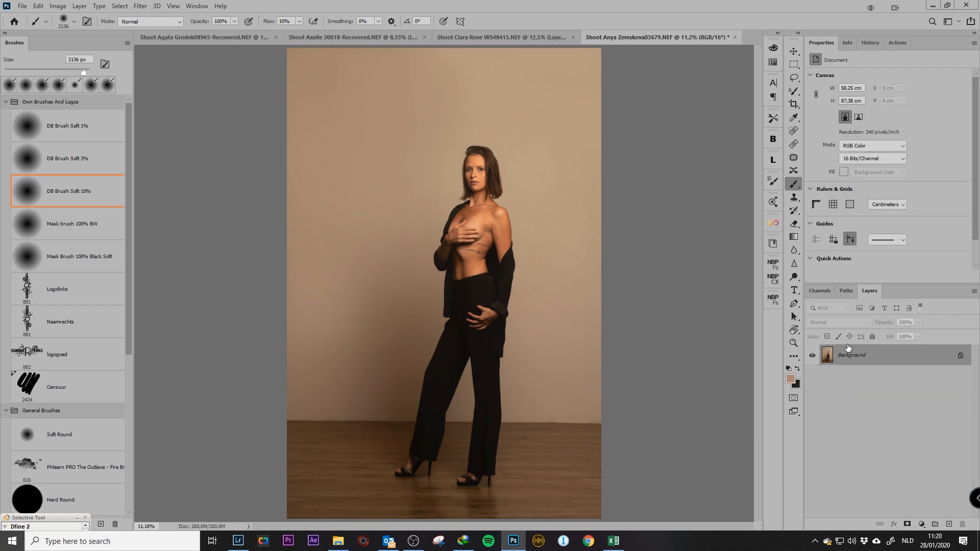
- Review the other retouched photos: the armchair, the model against the dark backdrop, and the model against the orange backdrop
left_click(207, 37)
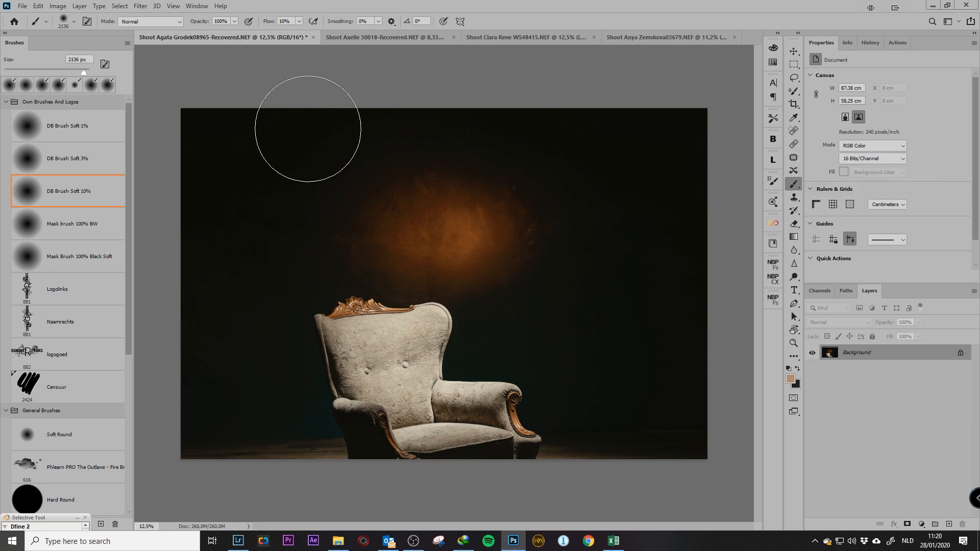
left_click(529, 38)
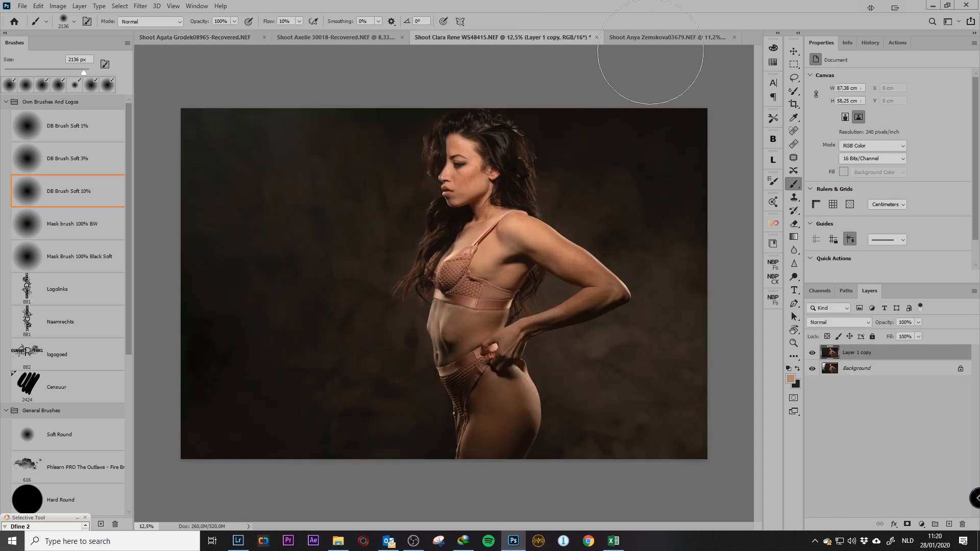
left_click(656, 38)
left_click(394, 39)
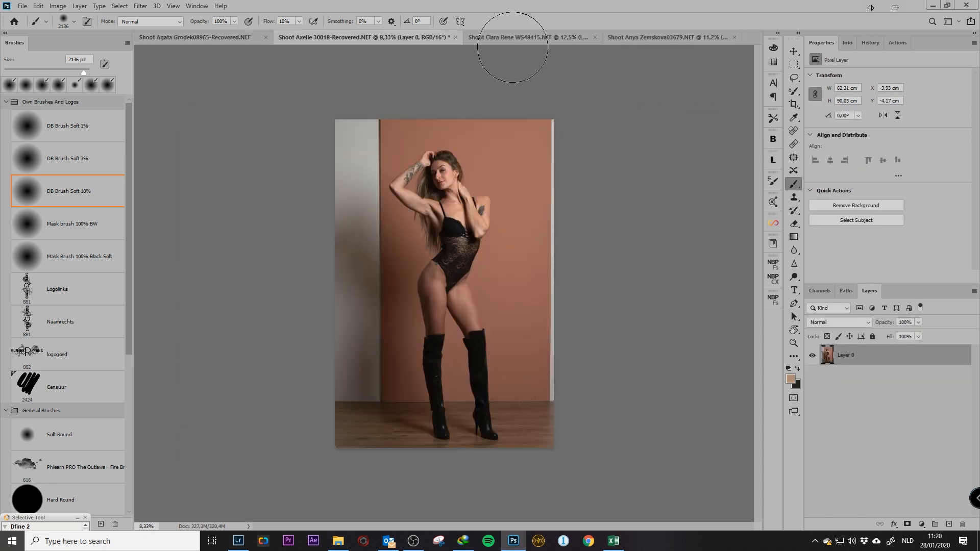